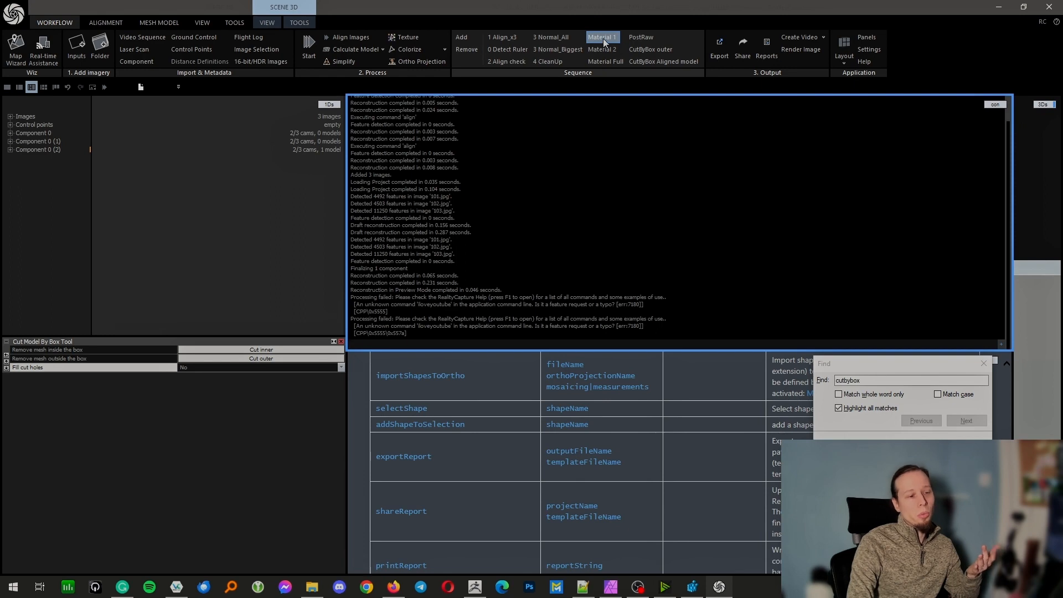
- Try to run the Material 1 command sequence, and close the error message and the Find window
click(573, 58)
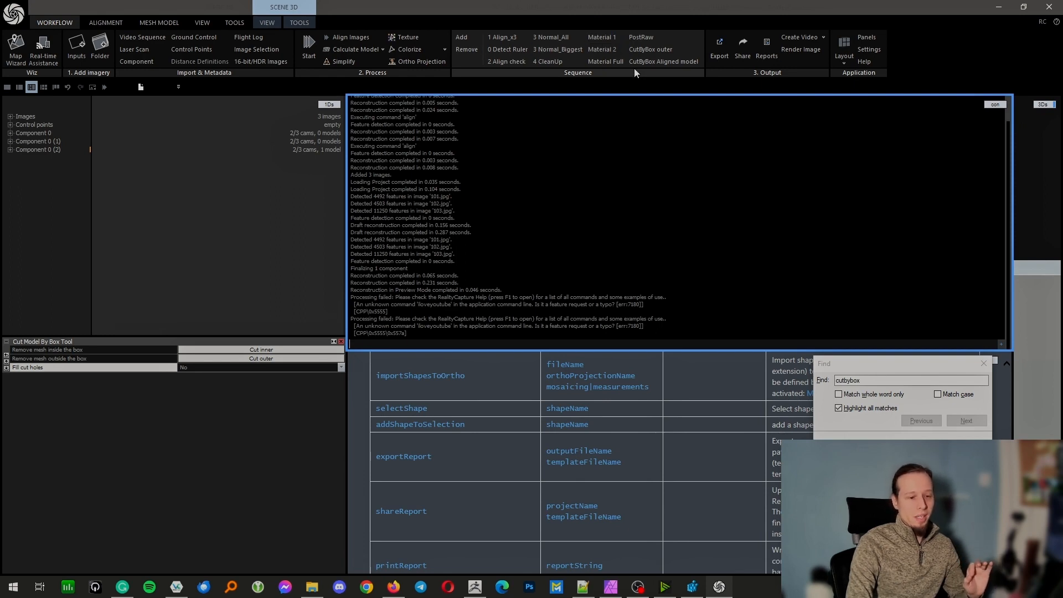
click(614, 39)
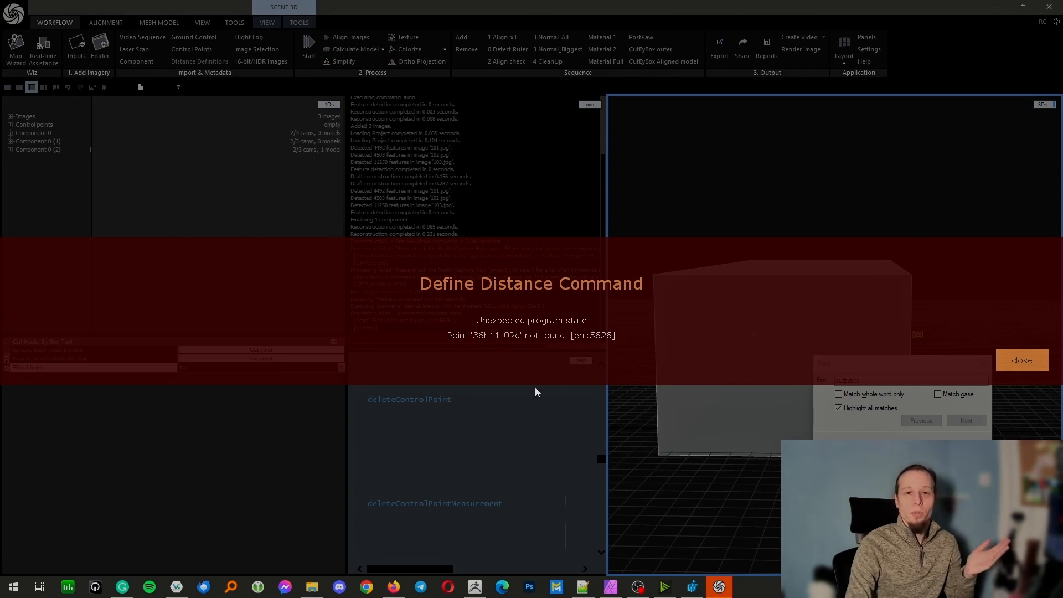
click(1006, 358)
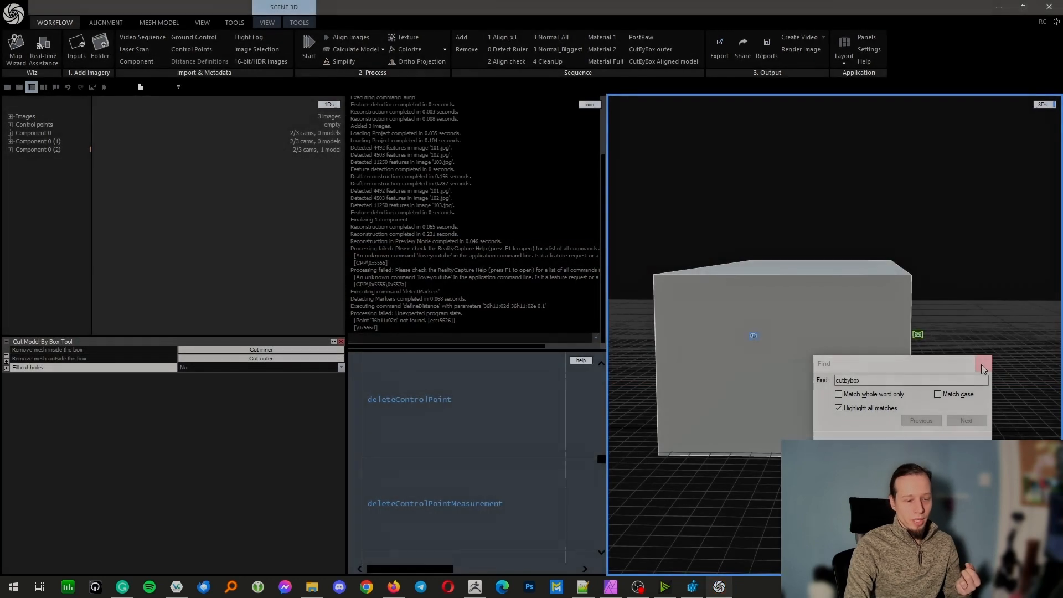
click(982, 364)
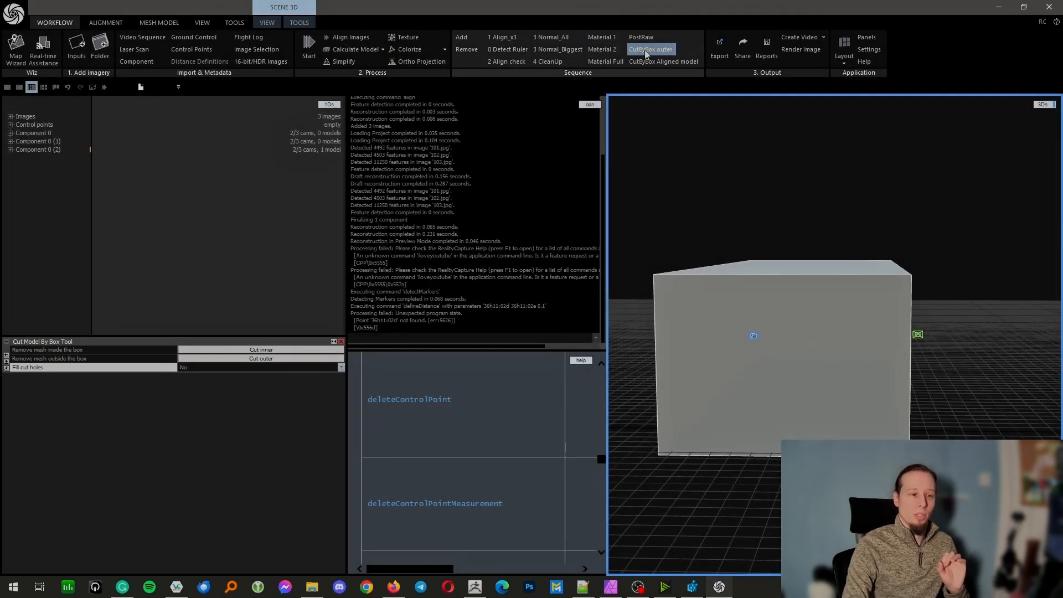
right_click(602, 50)
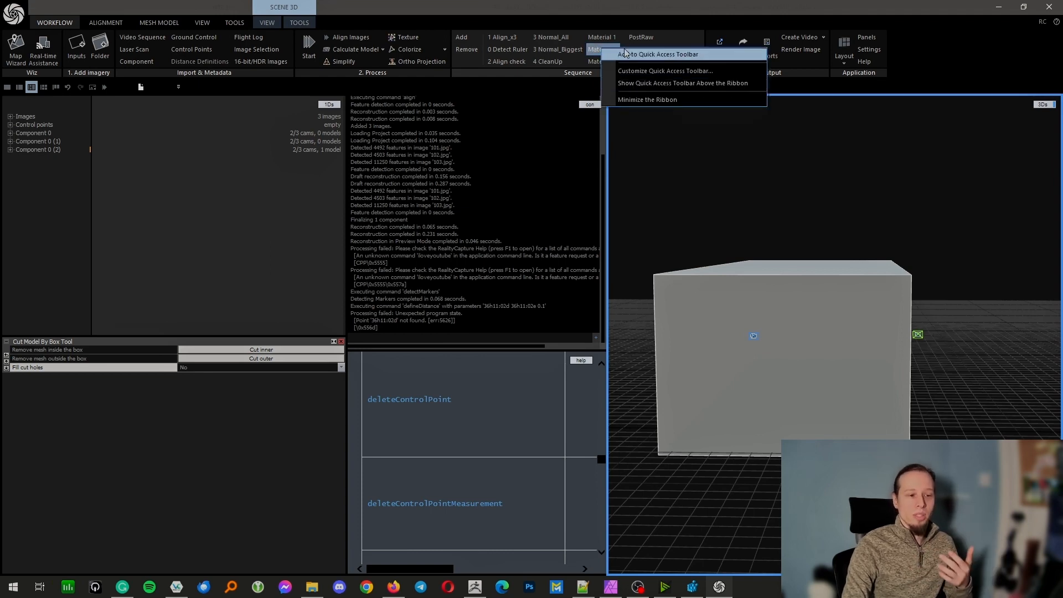
click(647, 15)
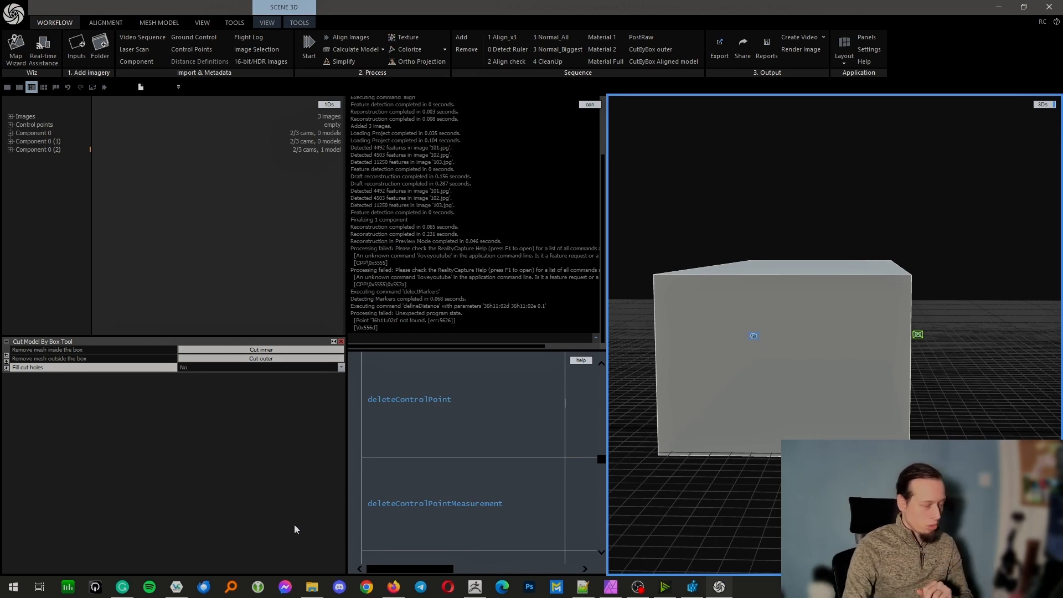
- Close the Registry Editor window that is already open in the background
right_click(693, 587)
click(683, 564)
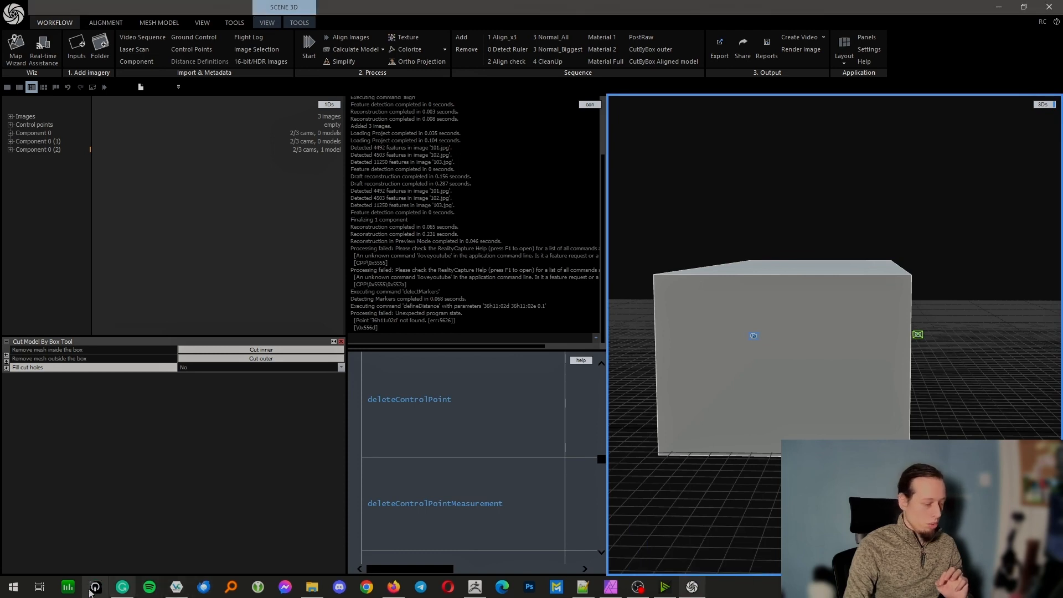
key(super)
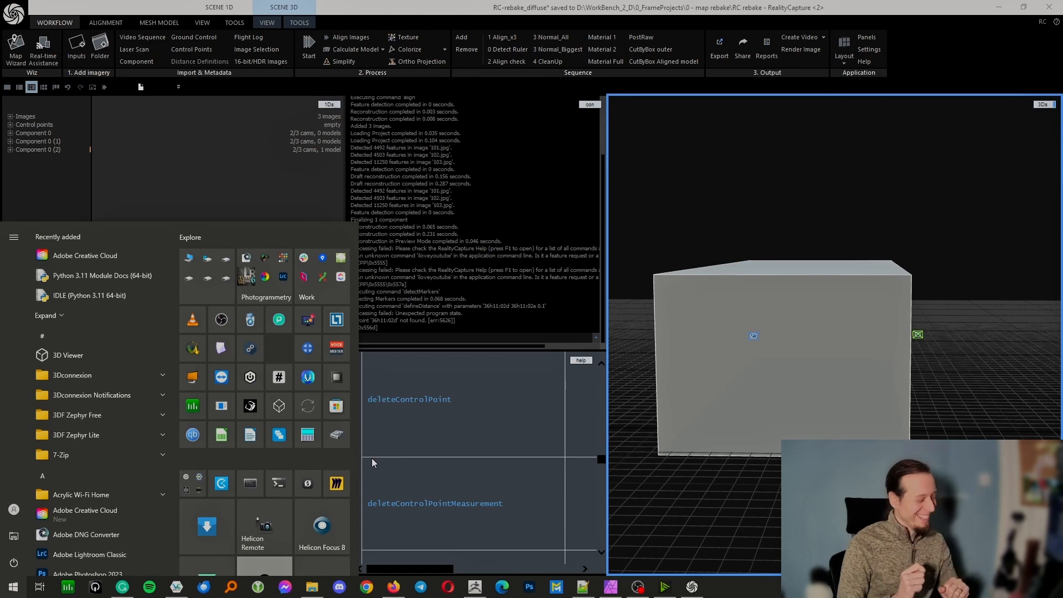
text(reh)
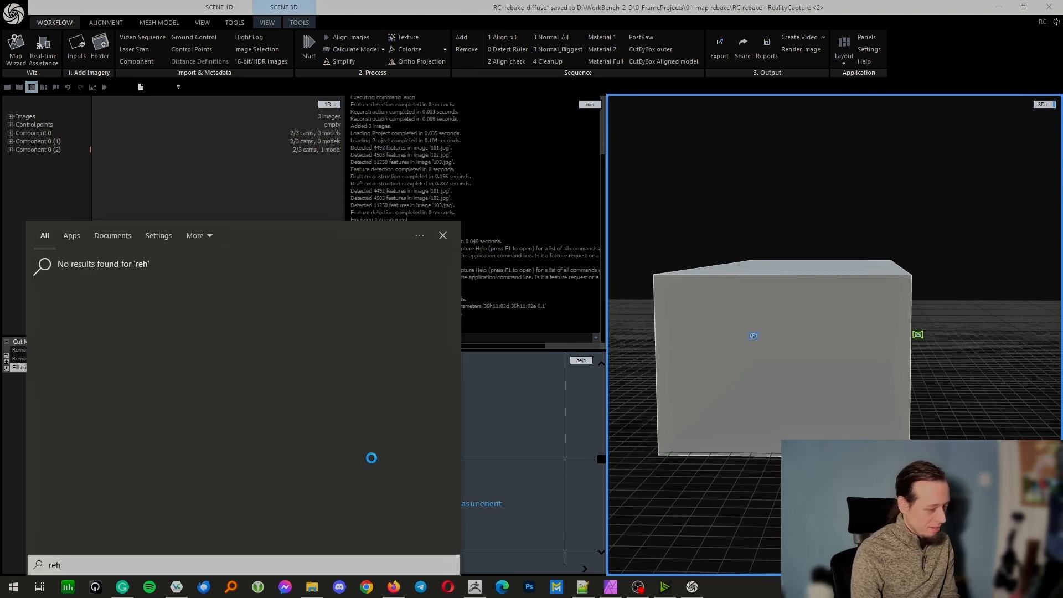
key(BackSpace)
text(gise)
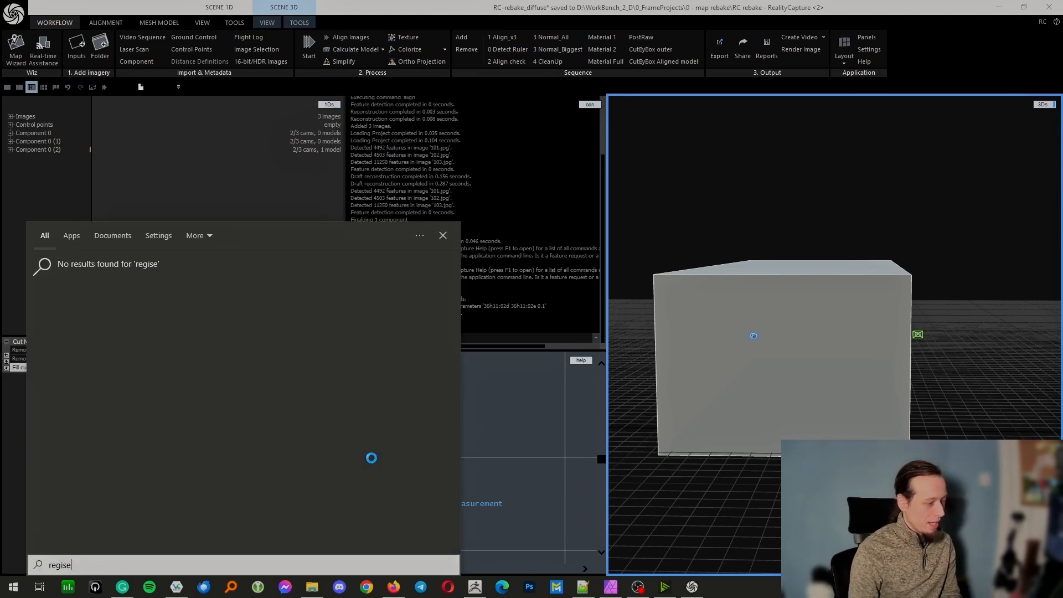
key(BackSpace)
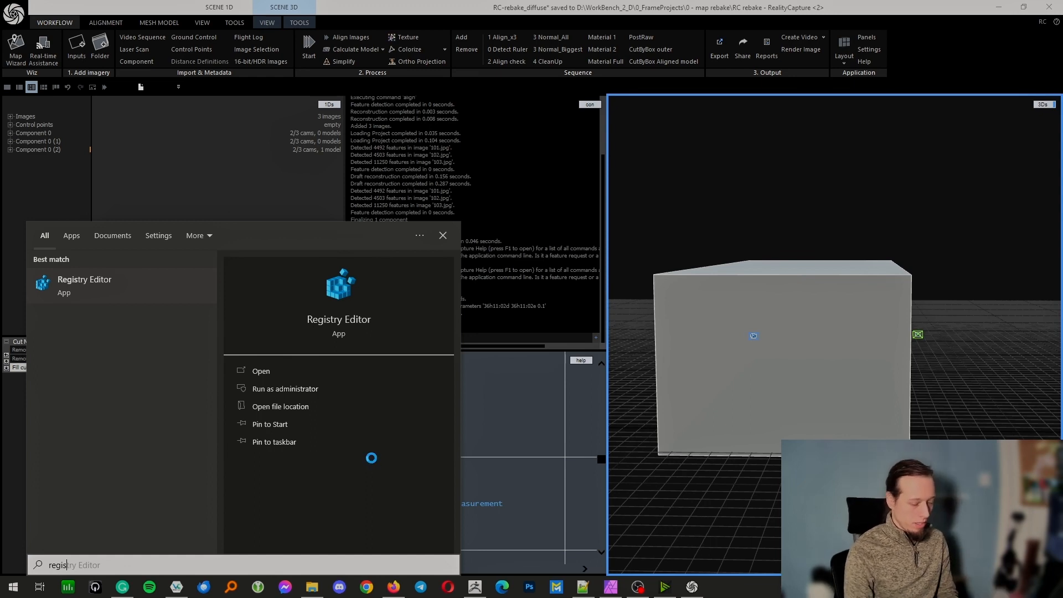
key(BackSpace)
key(BackSpace)
key(BackSpace)
key(BackSpace)
key(BackSpace)
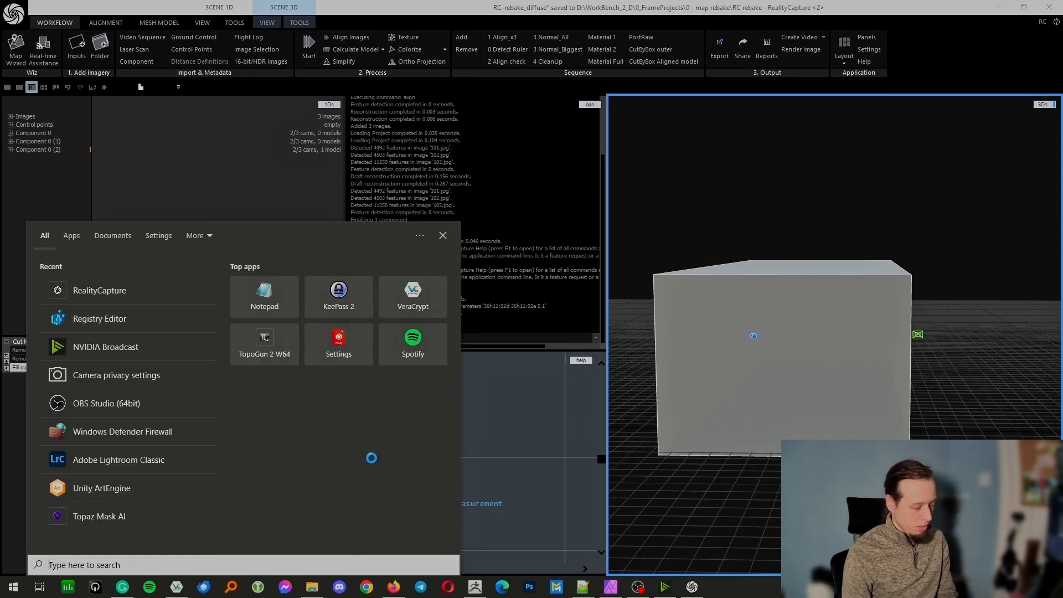
key(Escape)
key(super)
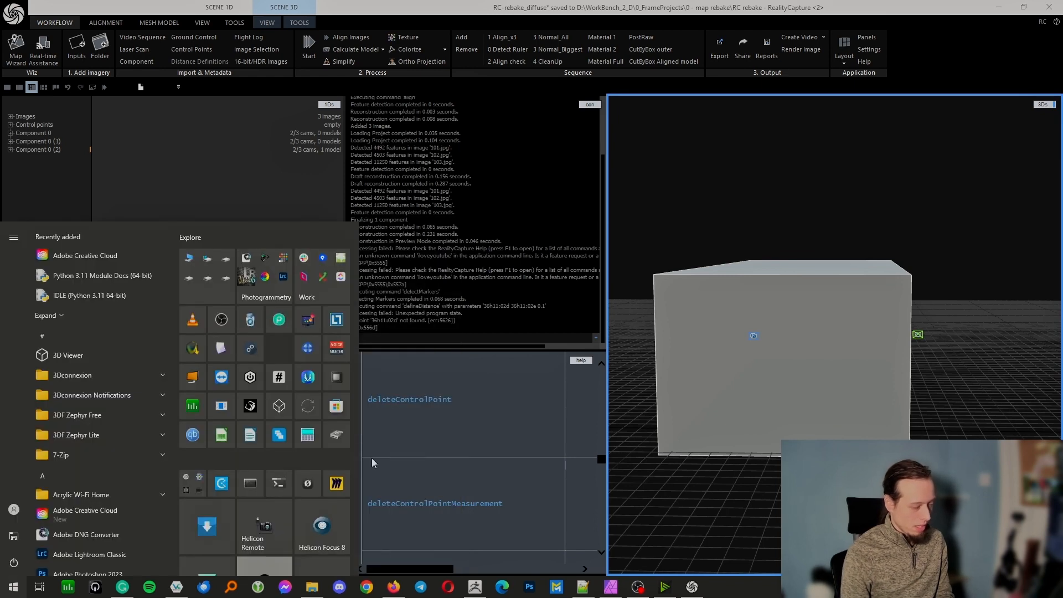
- Launch Registry Editor by running the regedit command, and move its window higher on the screen
key(super+r)
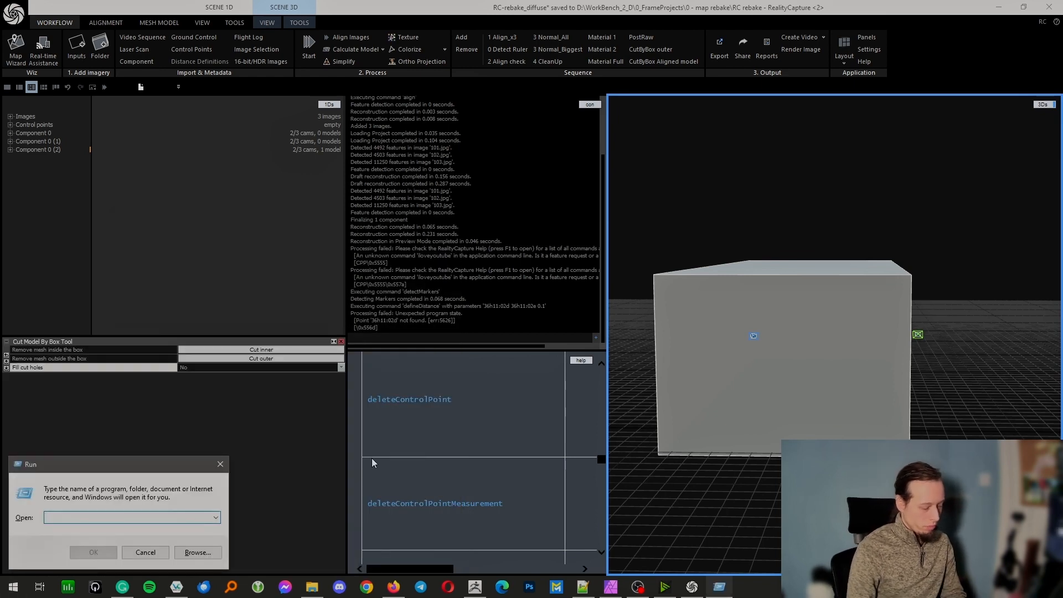
text(rege)
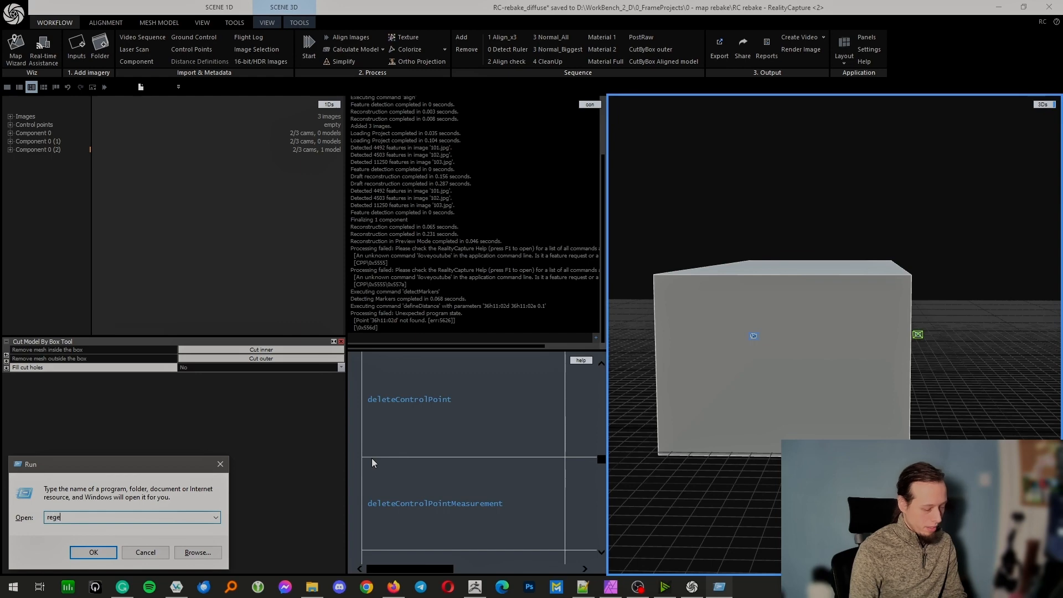
text(dit)
key(Return)
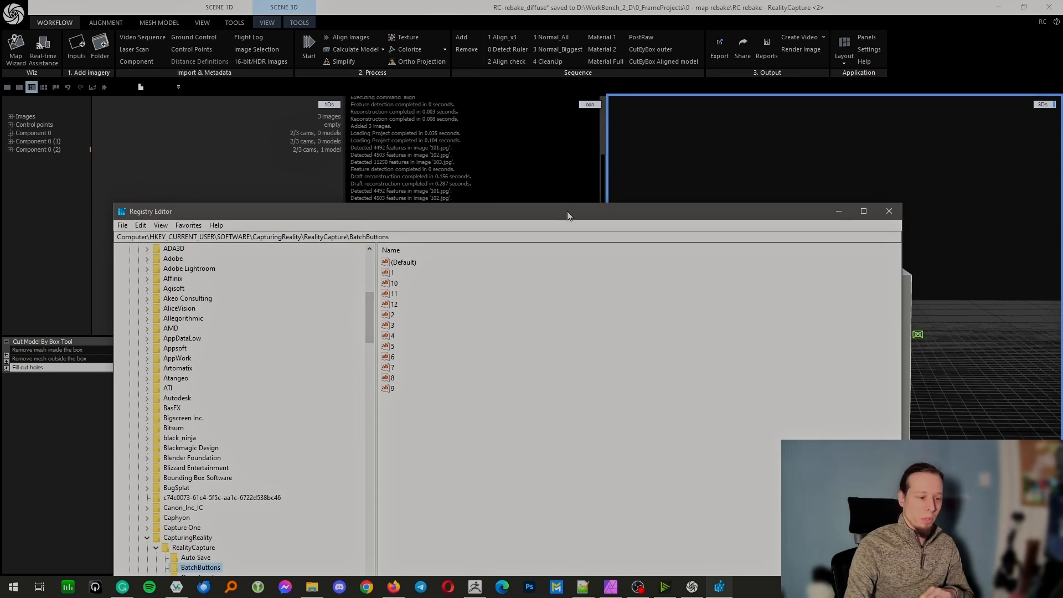
drag(569, 216, 601, 77)
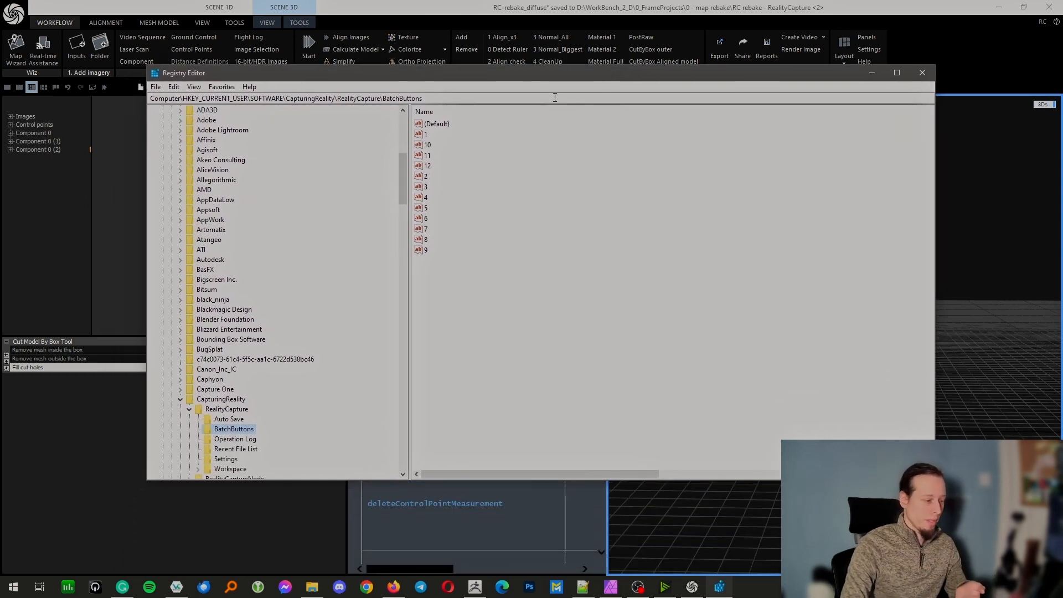
- Collapse and re-expand HKEY_CURRENT_USER, and go to the SOFTWARE\CapturingReality\RealityCapture key
drag(403, 178, 402, 139)
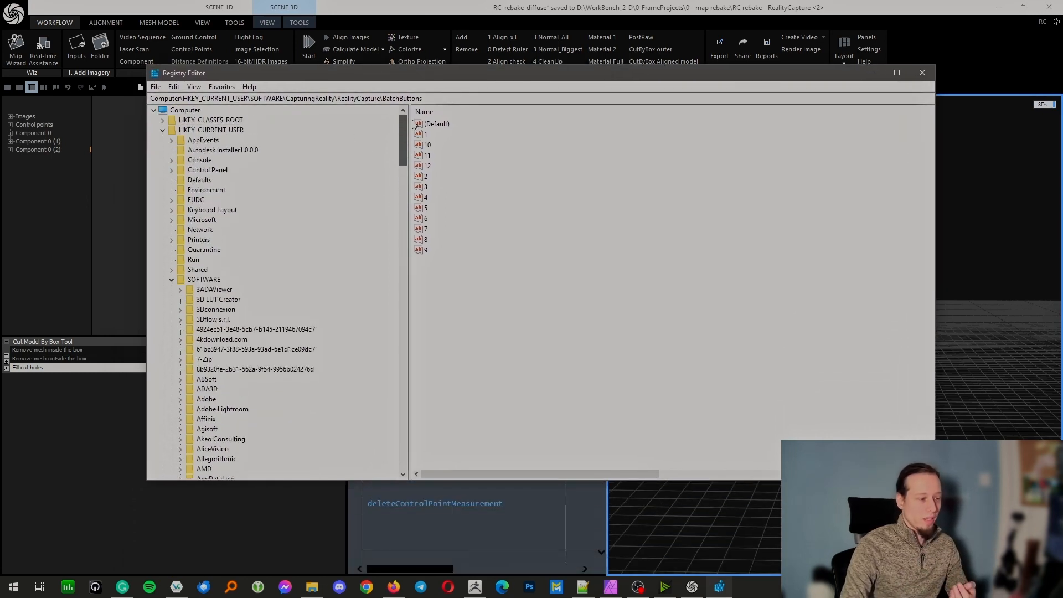
click(163, 130)
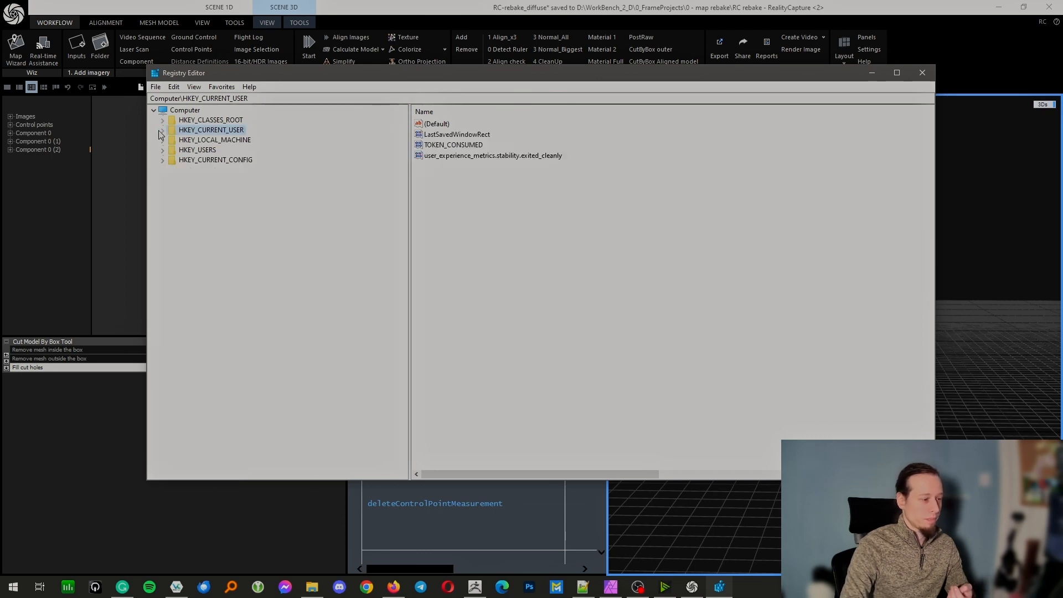
click(163, 130)
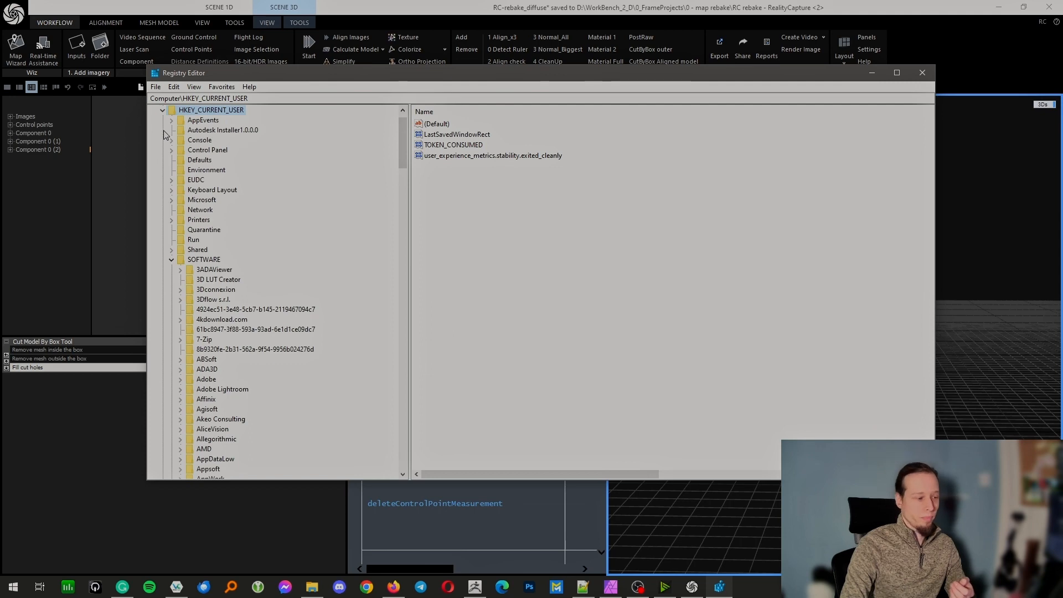
drag(403, 158, 402, 214)
click(216, 281)
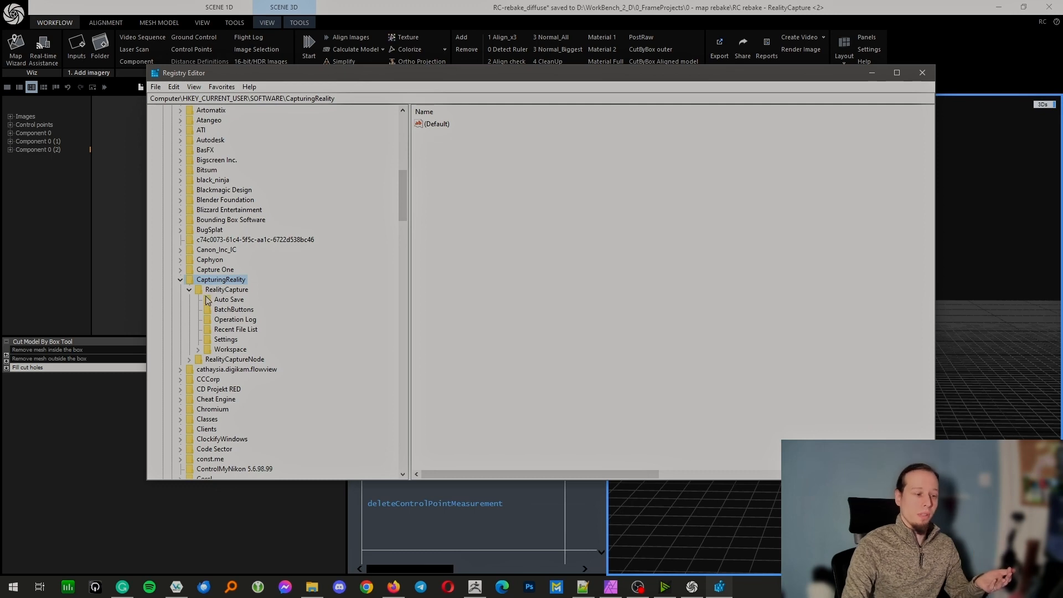
click(211, 293)
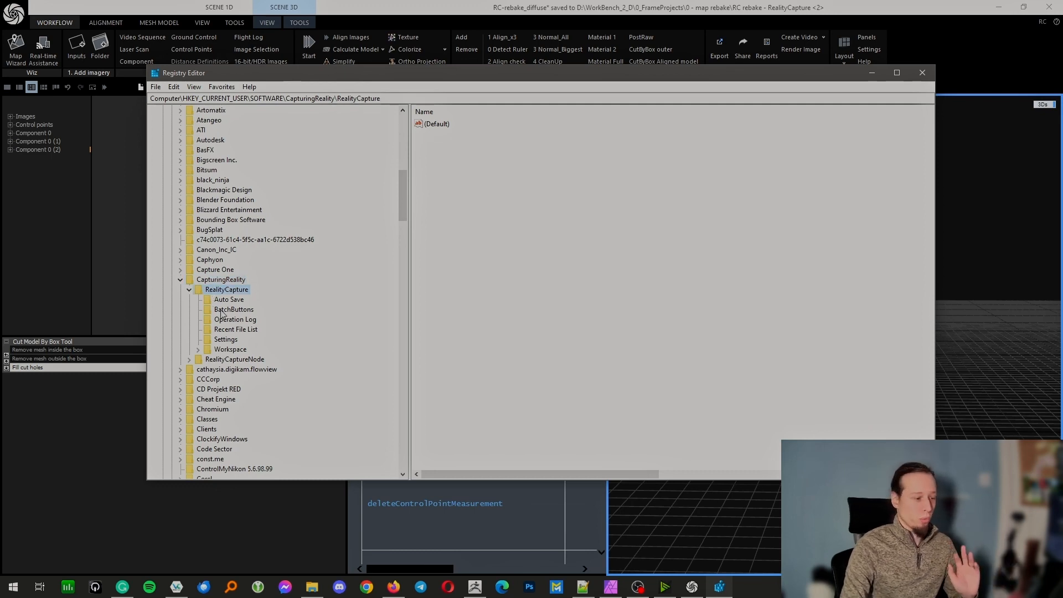
- Look through the Workspace, Recent File List and Operation Log subkeys of RealityCapture, and open the BatchButtons subkey
click(233, 351)
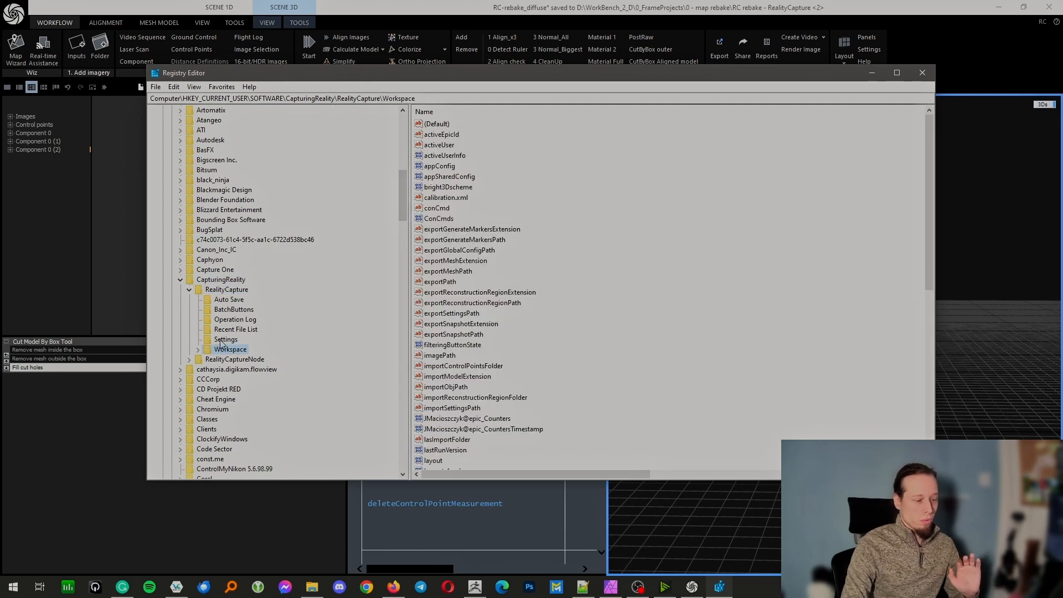
click(225, 330)
click(224, 320)
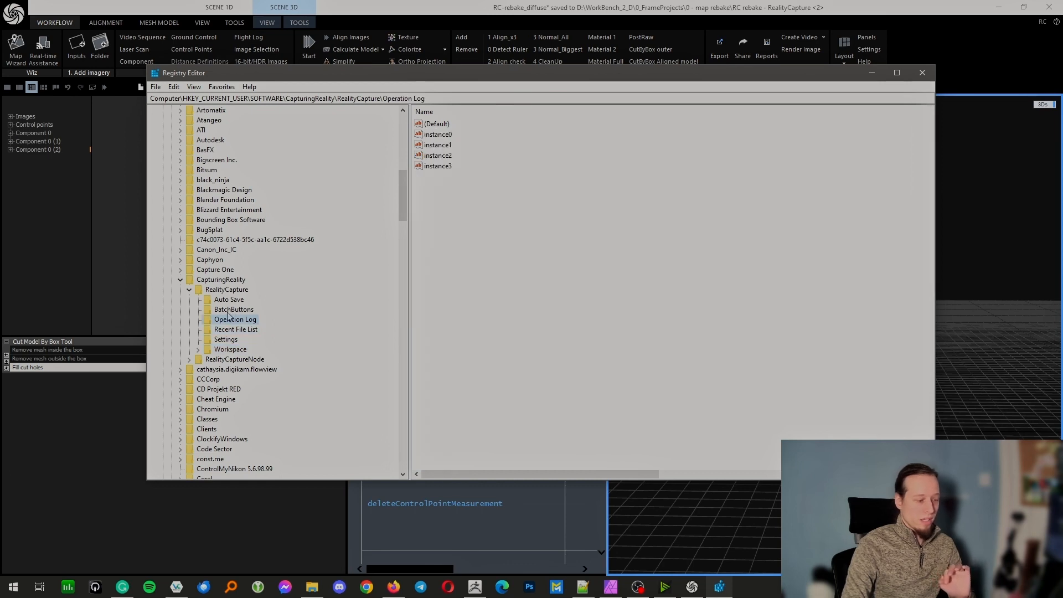
click(227, 311)
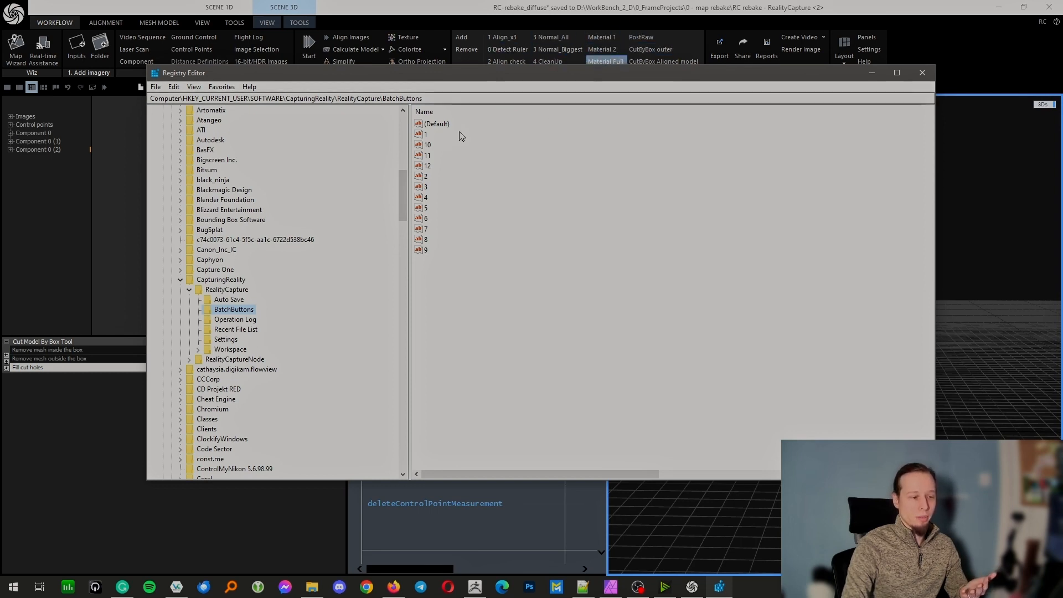
- Switch to RealityCapture, examine the command sequences offered for removal as command buttons, and cancel without removing any
drag(483, 76, 500, 146)
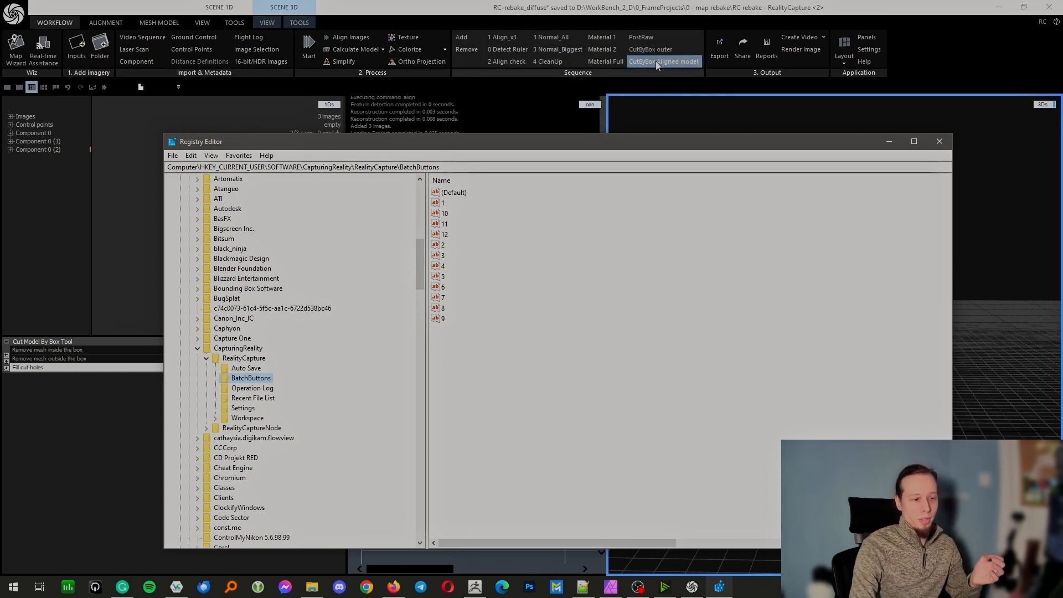
click(467, 51)
click(467, 50)
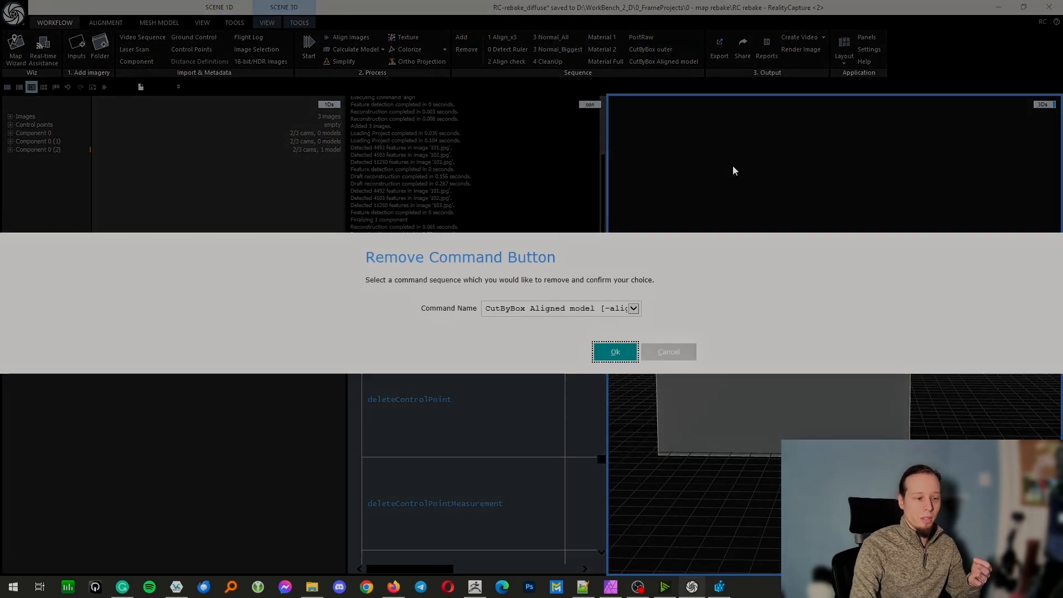
click(566, 309)
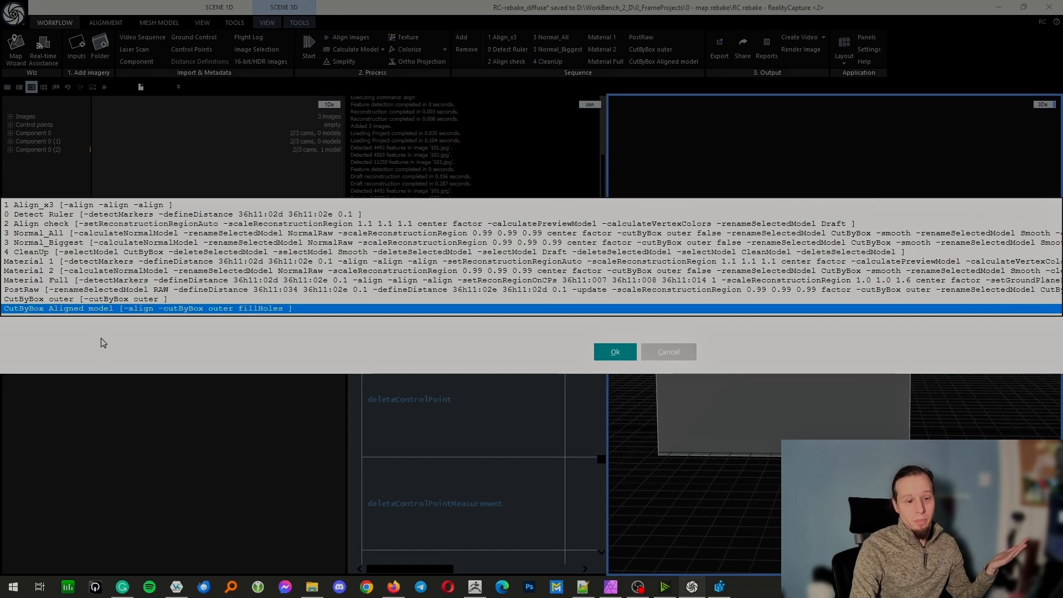
click(114, 337)
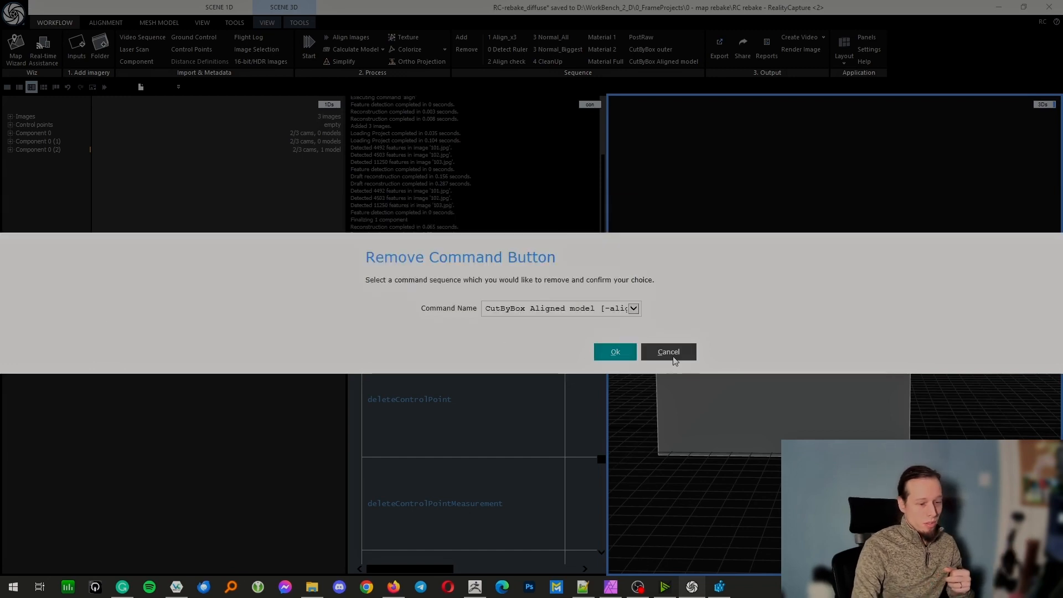
click(670, 356)
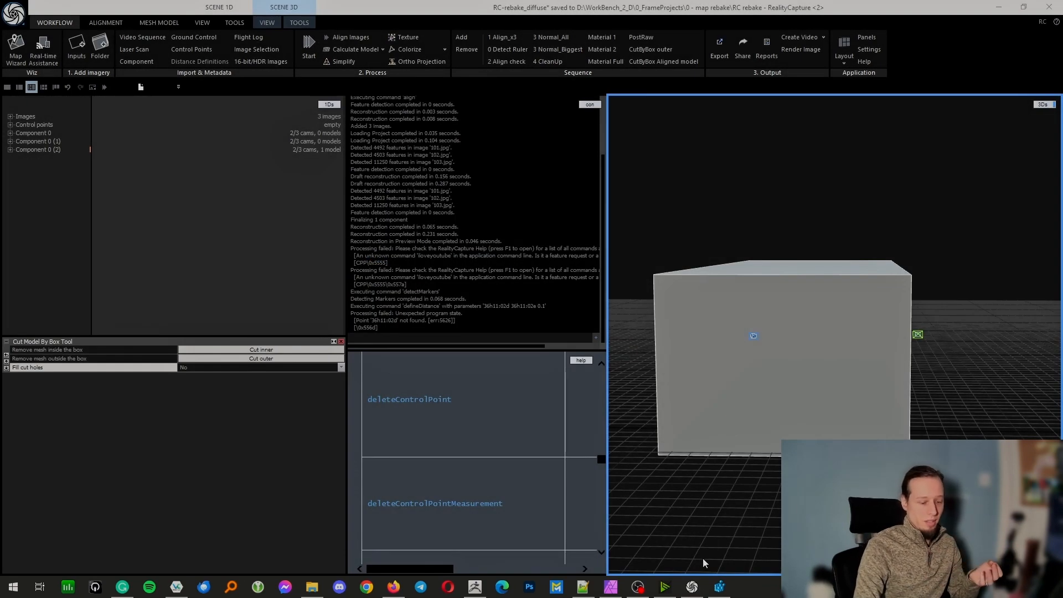
- Switch to Registry Editor and delete the values 11 and 12 from the BatchButtons key
click(720, 586)
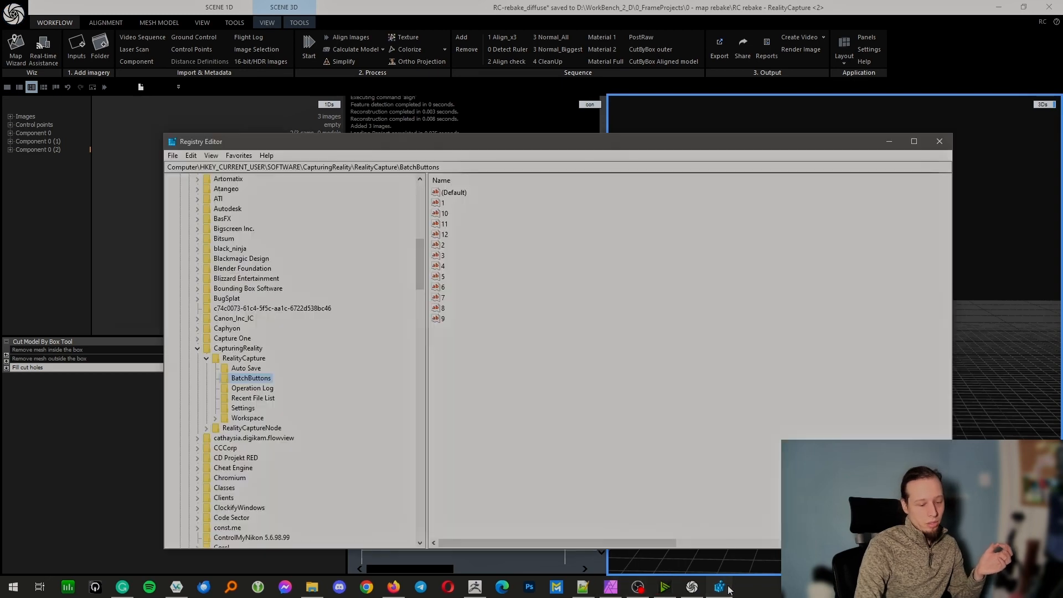
click(446, 235)
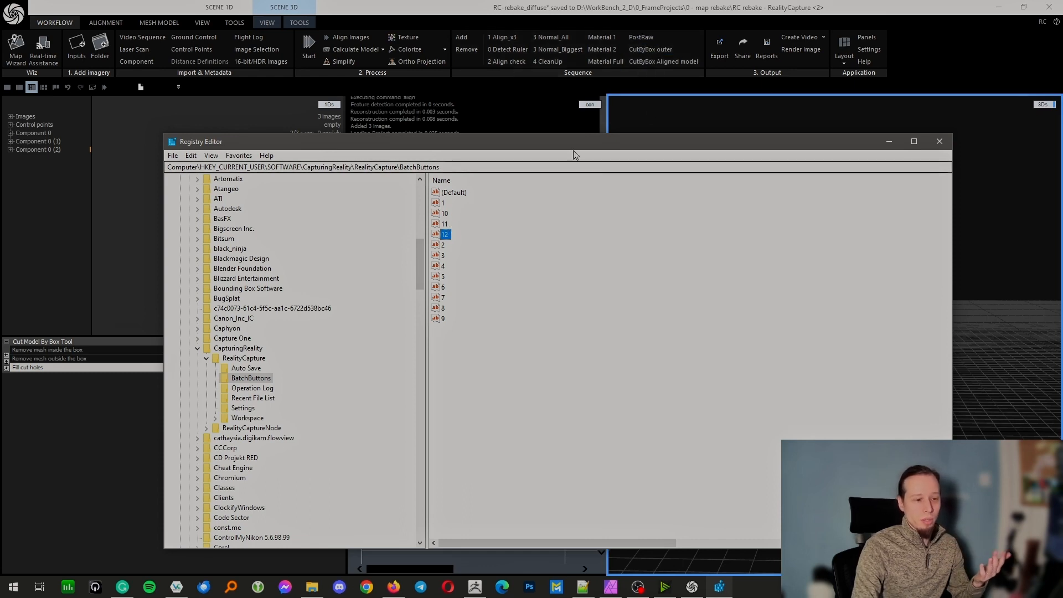
click(443, 224)
key(Delete)
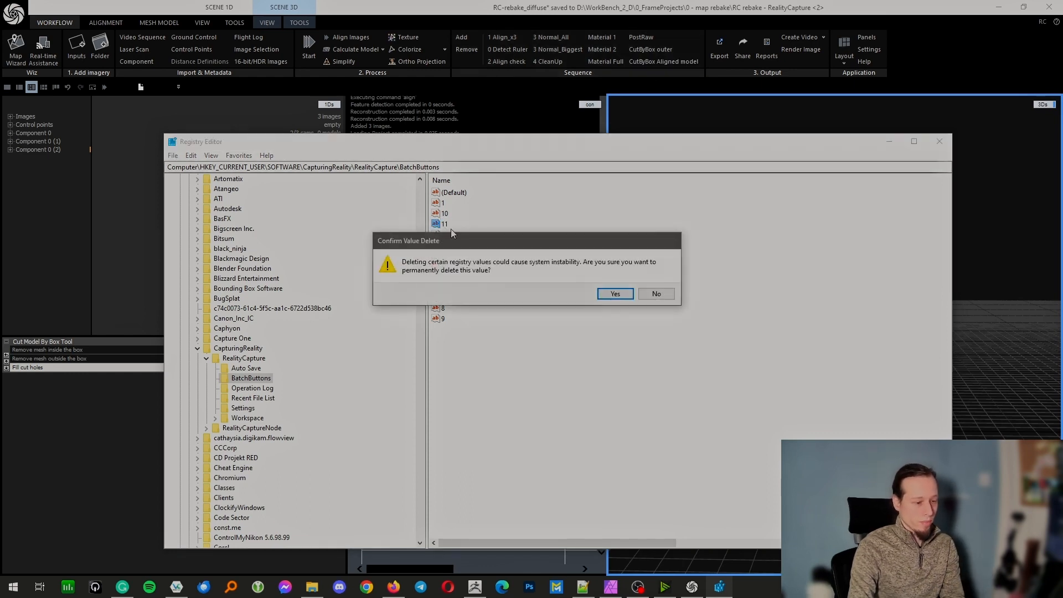
key(Return)
key(Delete)
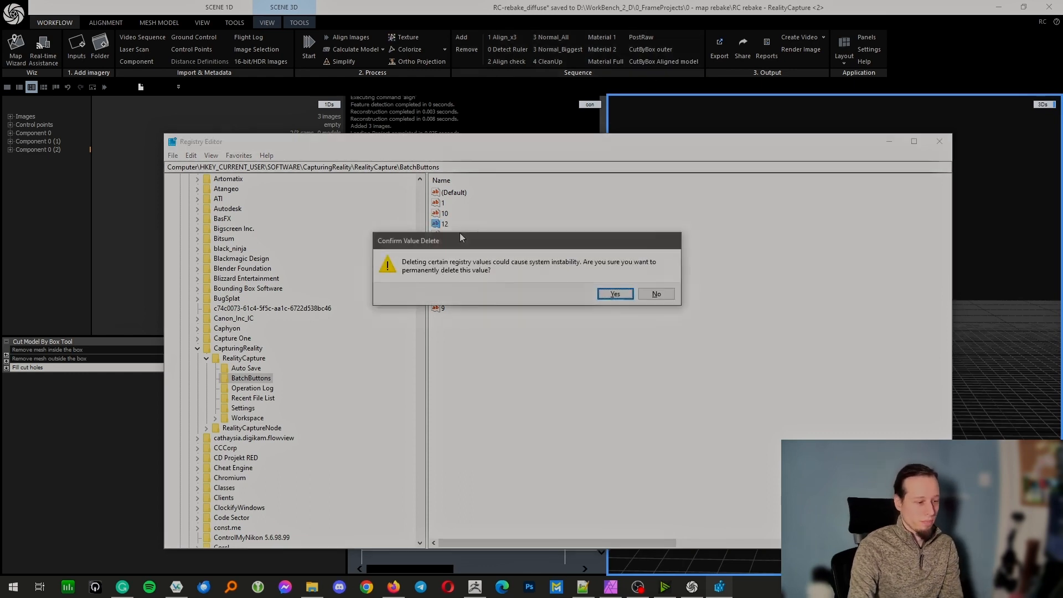
key(Return)
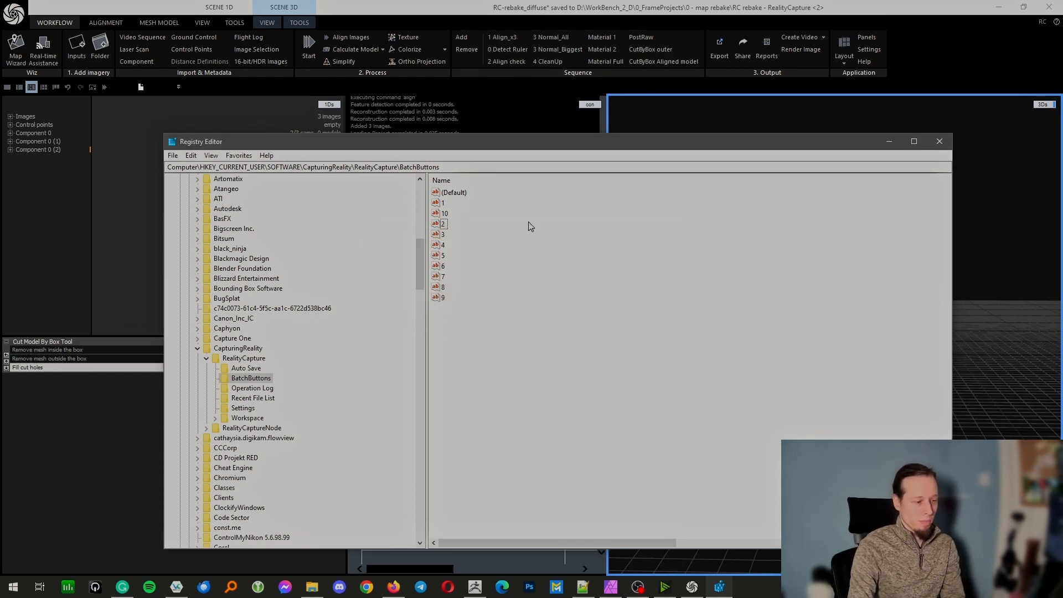
- Close RealityCapture and start it again
click(1052, 10)
click(614, 348)
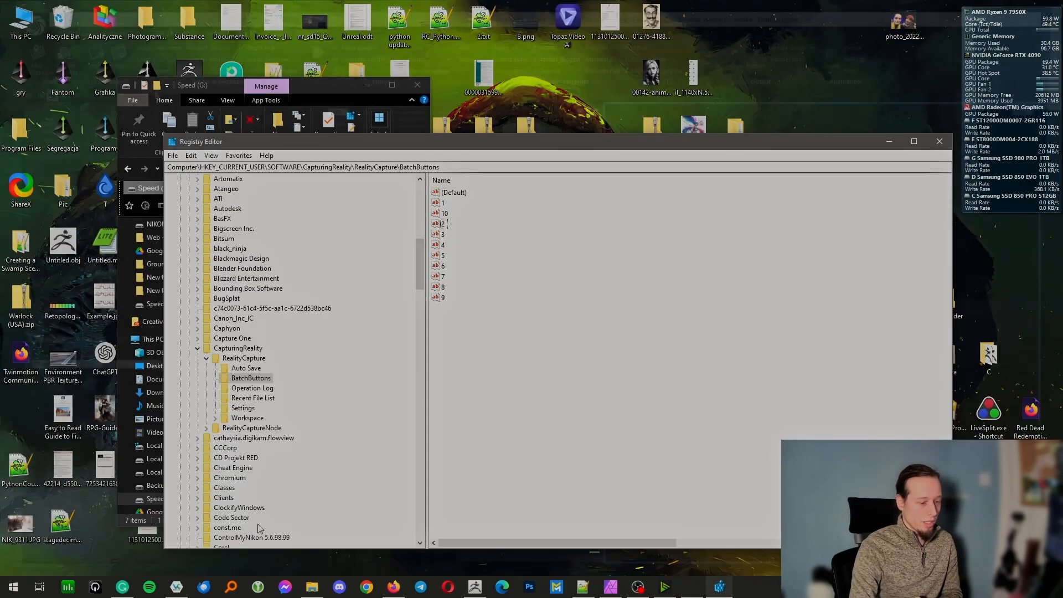
click(12, 589)
text(real)
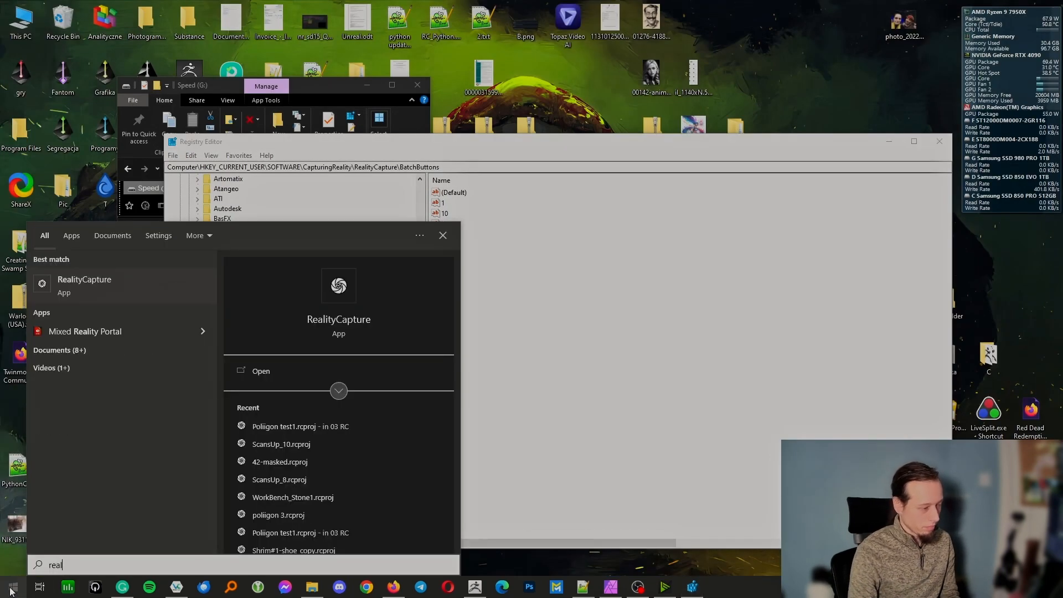
key(Return)
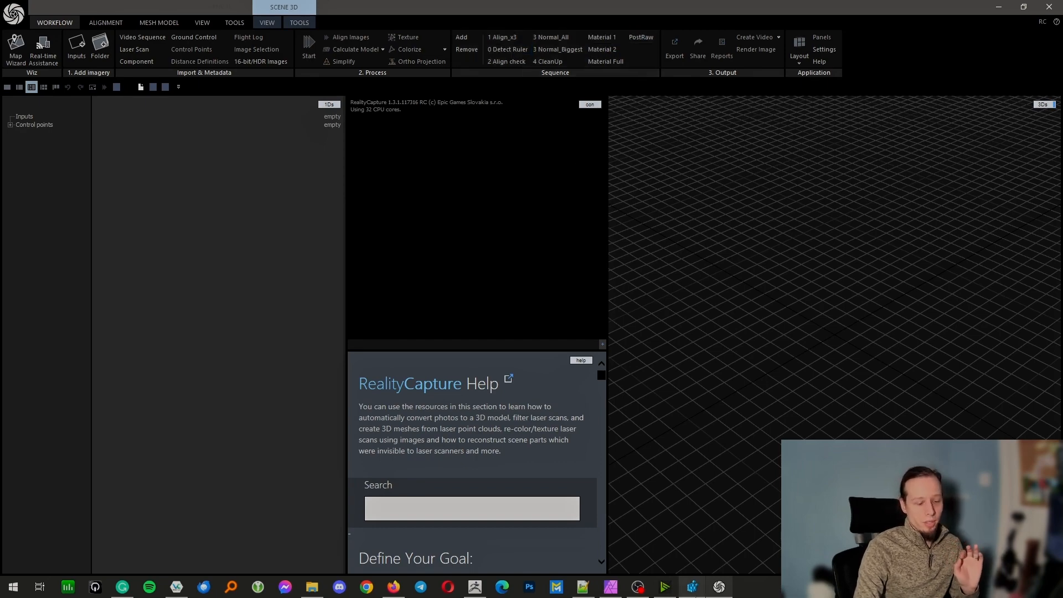
- Copy the data of value 10 in the BatchButtons key from Registry Editor into a new Notepad++ document
click(692, 587)
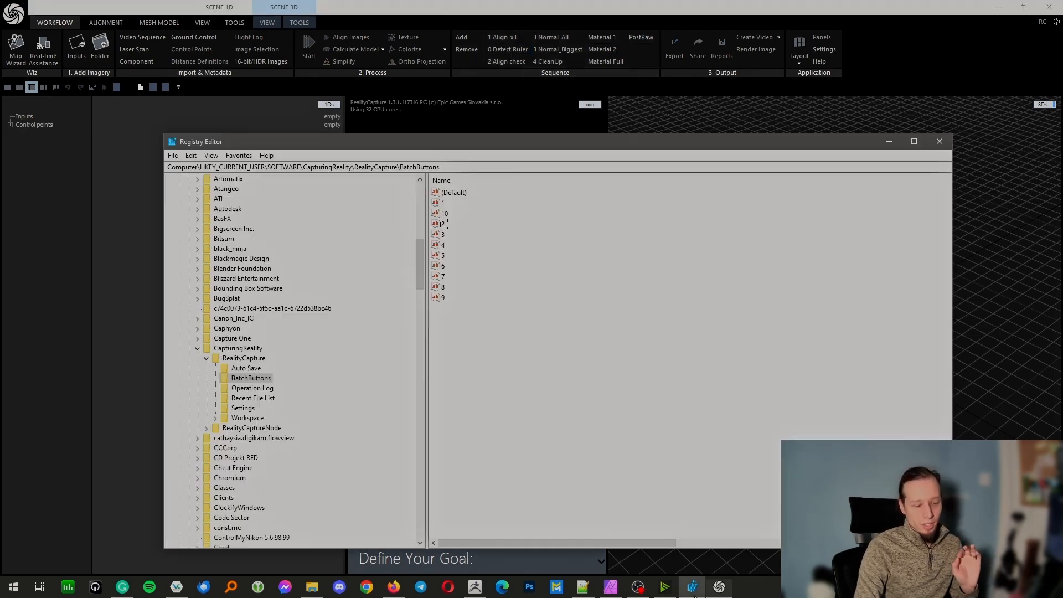
double_click(447, 215)
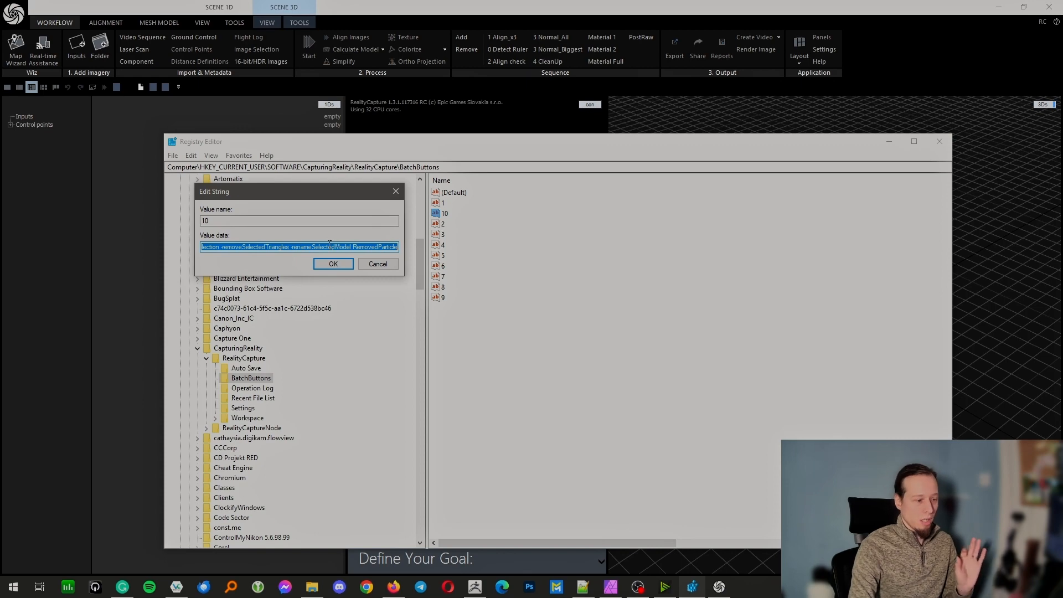
click(309, 247)
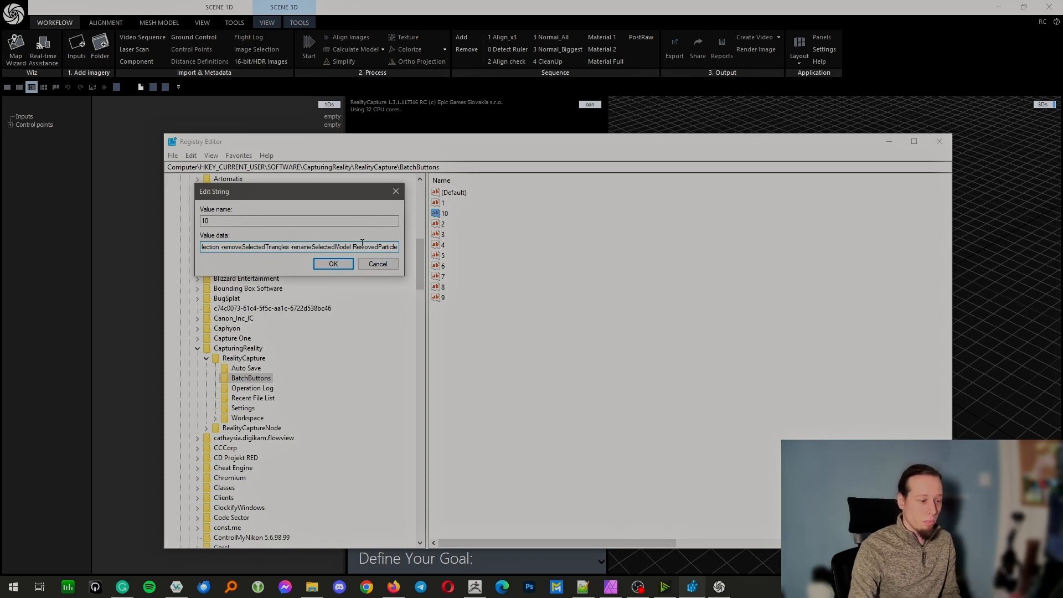
key(ctrl+a)
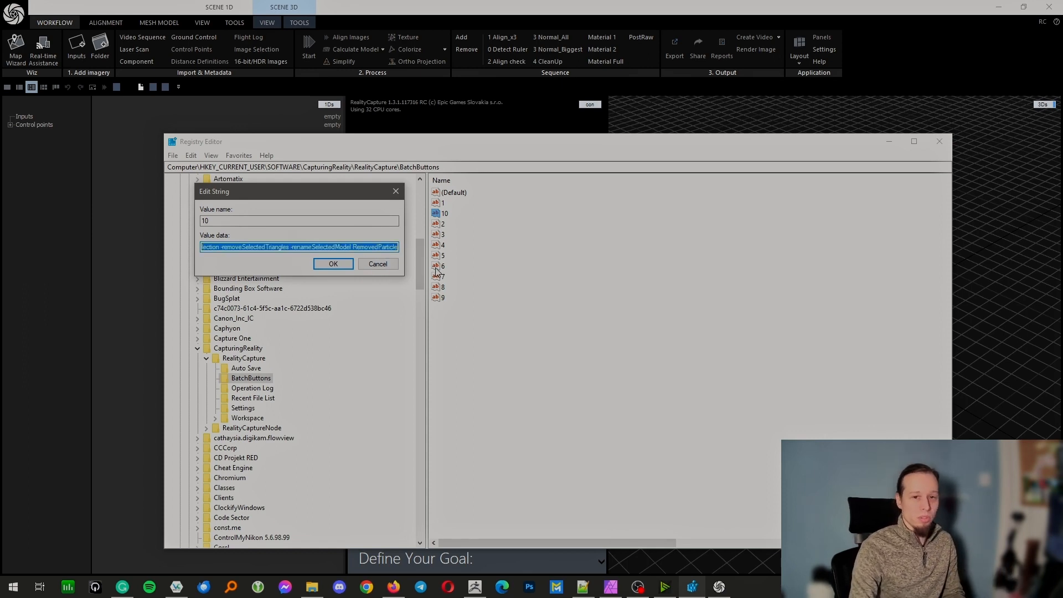
click(583, 586)
key(ctrl+n)
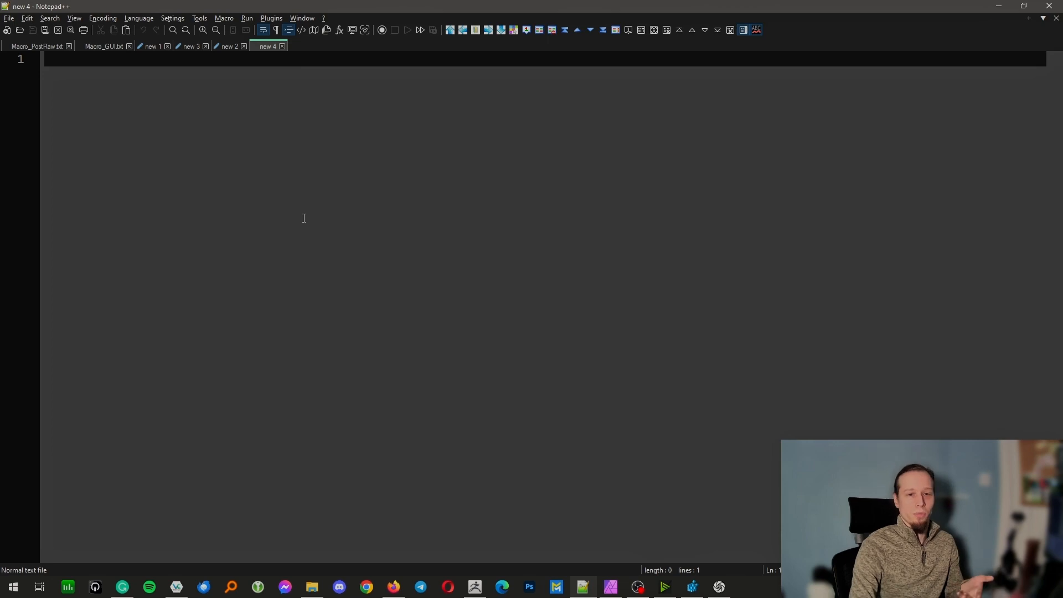
text(10, "PostRaw", -renameSelectedModel RAW -defineDistance 36h11:034 36h11:02e 0.1 -defineDistance 36h11:02e 36h11:02d 0.1 -update -scaleReconstructionRegion 0.99 0.99 0.99 factor -cutByBox outer -renameSelectedModel CutByBox -smooth -renameSelectedModel Smooth -cleanModel -renameSelectedModel CleanTopology -selectLargestModelComponent -invertTrianglesSelection -removeSelectedTriangles -renameSelectedModel RemovedParticle)
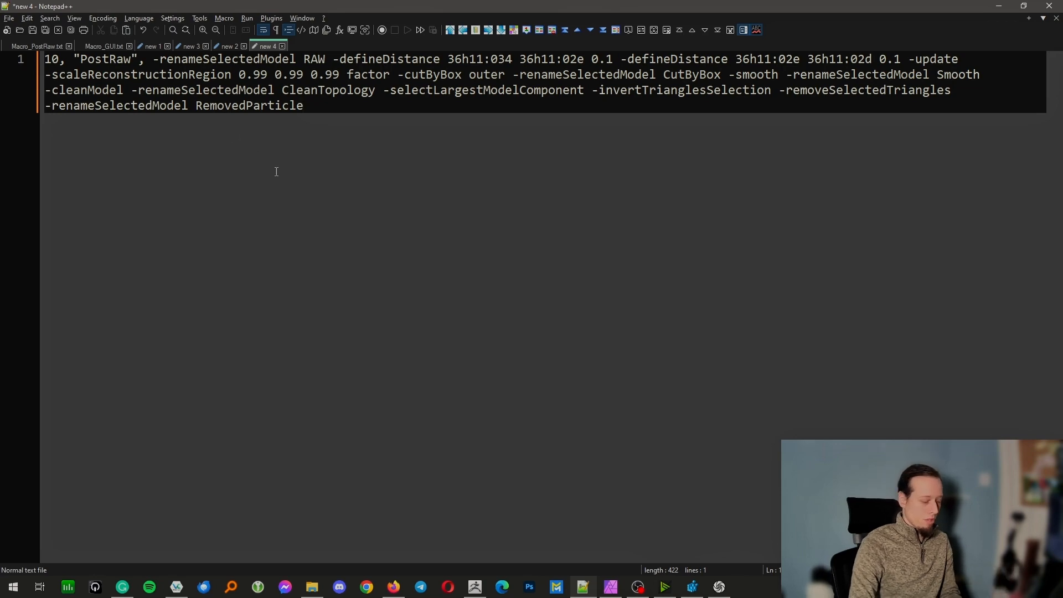
ctrl+scroll(276, 172, down, 6)
ctrl+scroll(294, 174, up, 5)
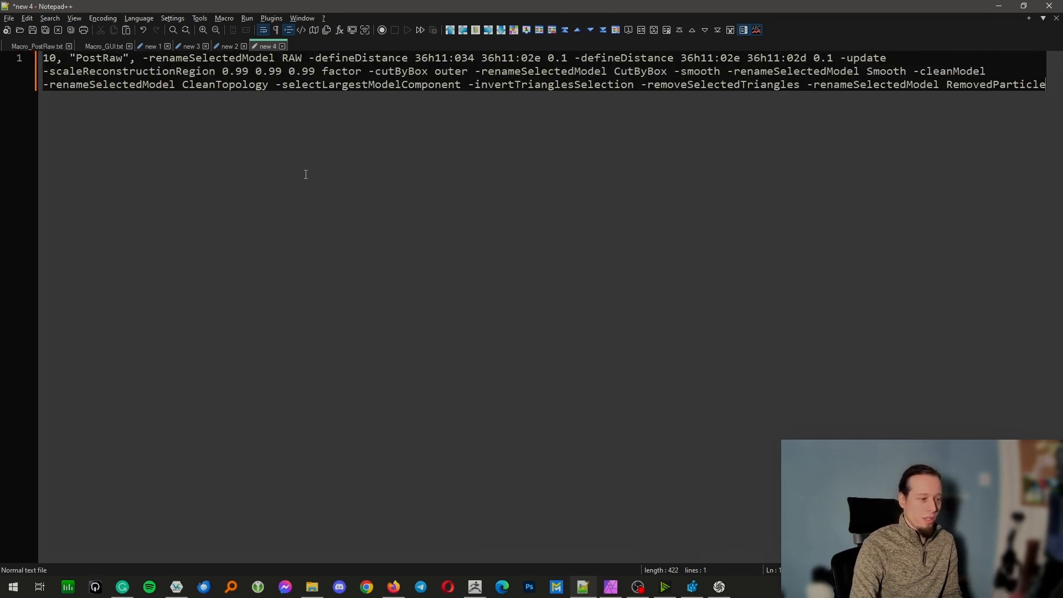
ctrl+scroll(306, 174, up, 1)
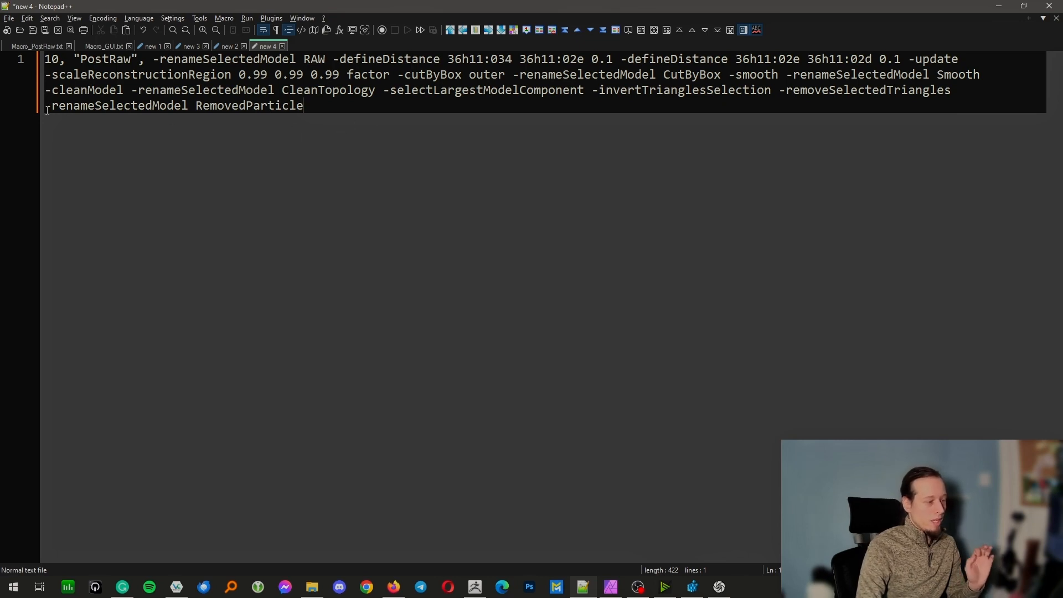
- Set the third factor of -scaleReconstructionRegion in the PostRaw command sequence to 0.80
drag(46, 109, 364, 133)
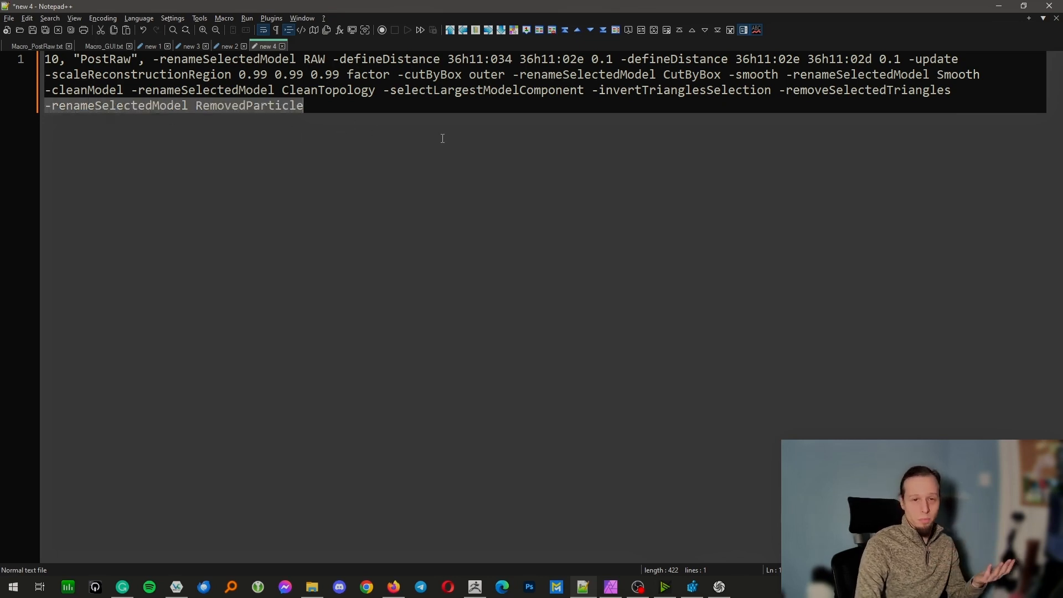
click(117, 104)
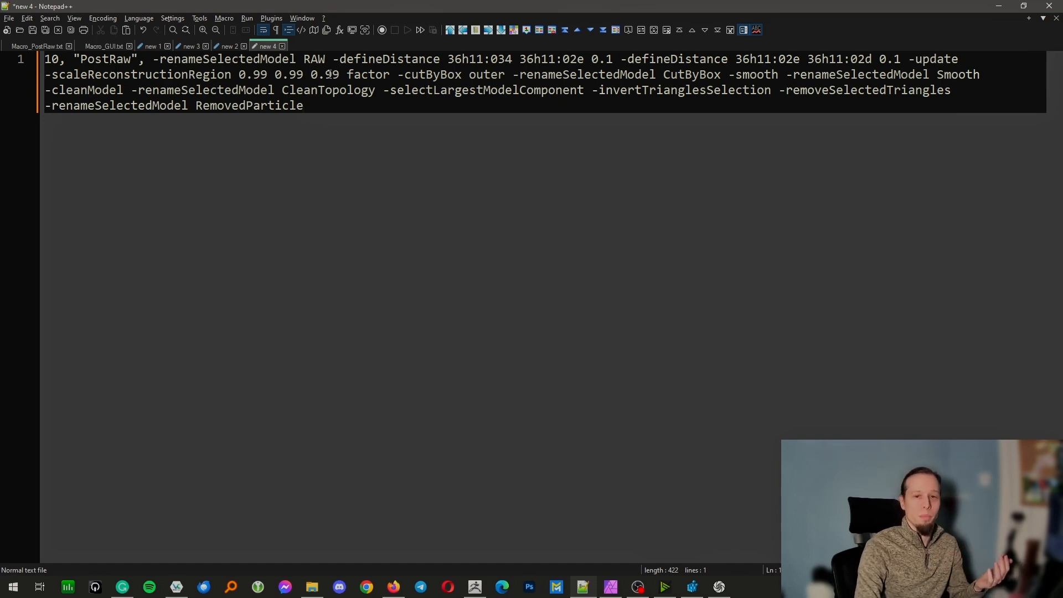
drag(339, 74, 326, 74)
text(80)
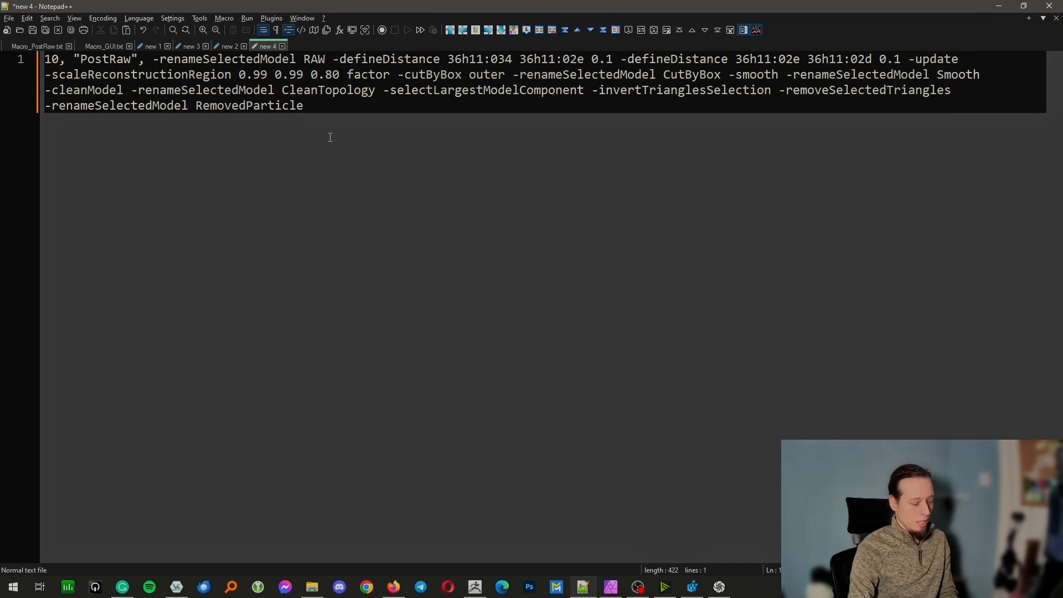
- Copy the whole edited sequence and replace the data of value 10 with it in Registry Editor
key(ctrl+a)
key(ctrl+c)
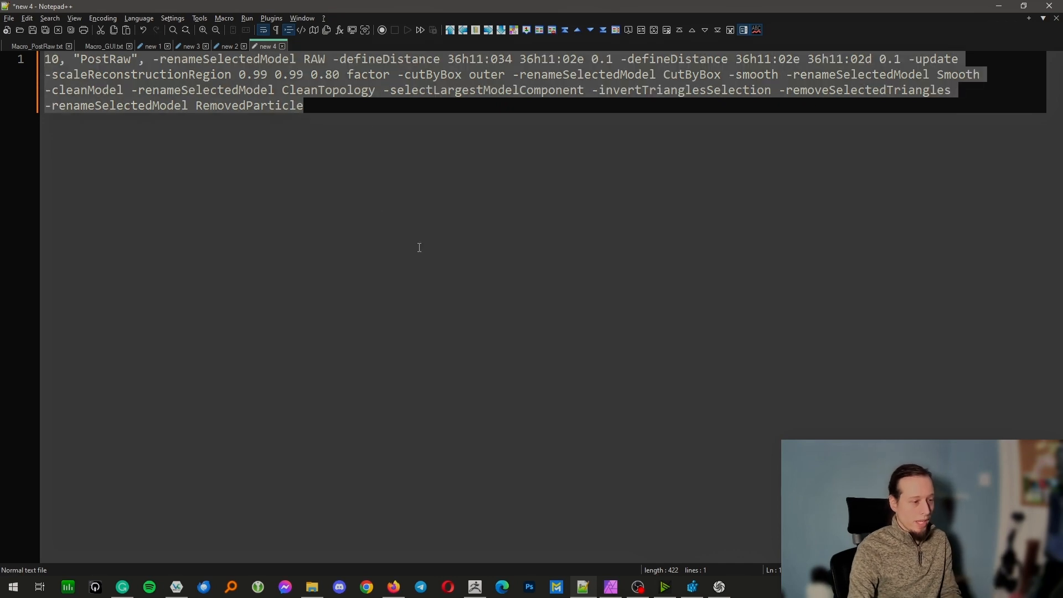
click(692, 587)
key(ctrl+v)
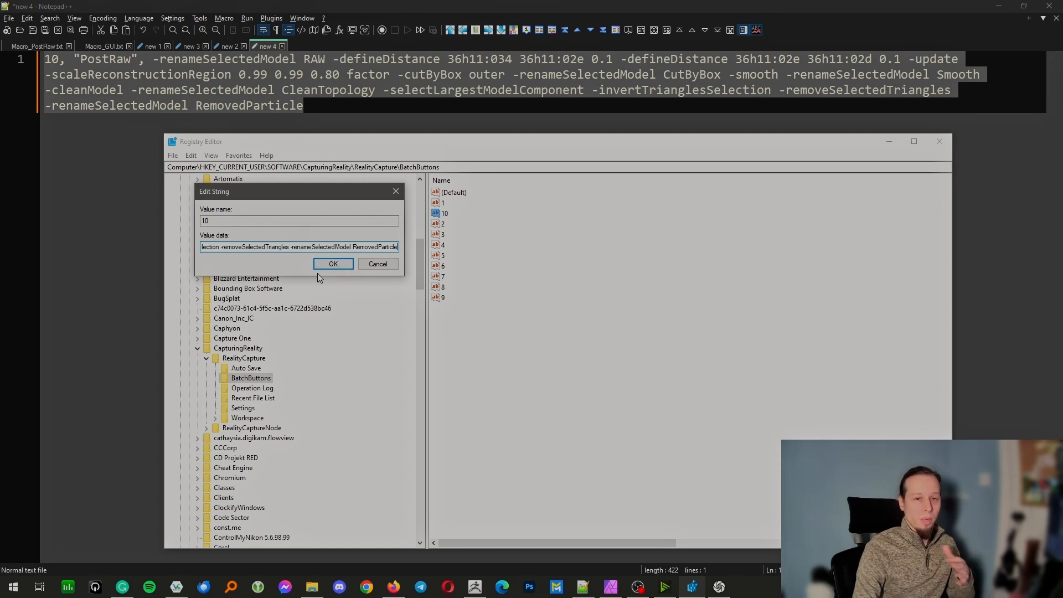
click(334, 264)
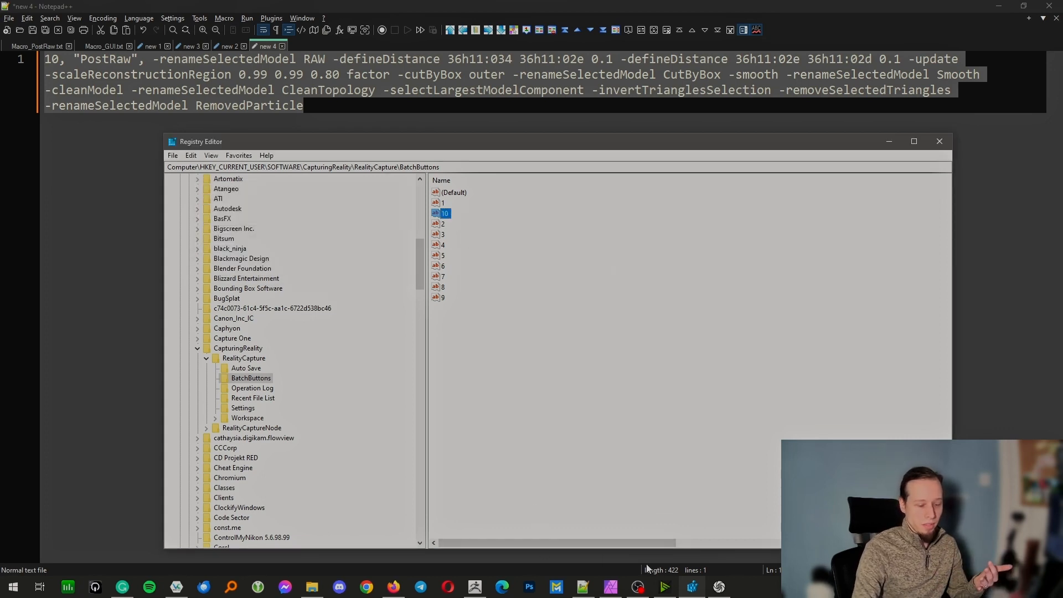
- Switch to RealityCapture and enter "-agli" on the console's command line without running it
click(719, 587)
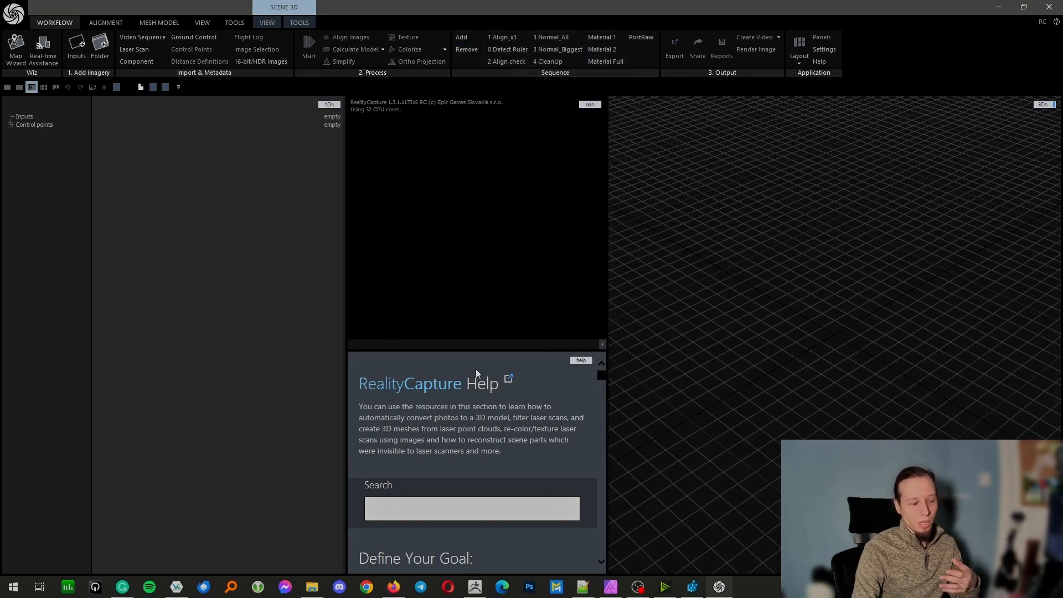
click(470, 343)
text(-)
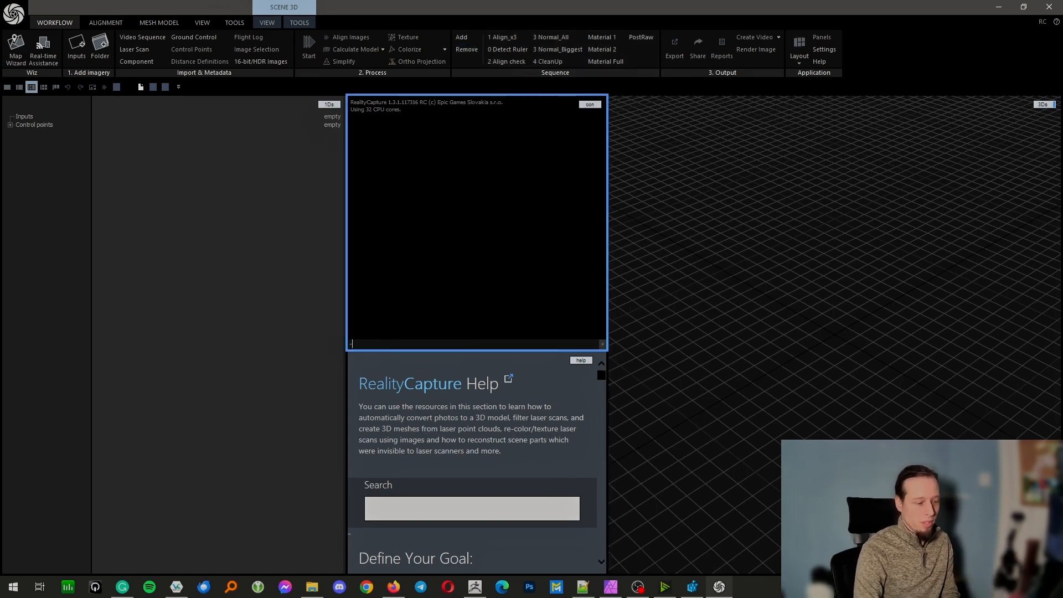
text(agli)
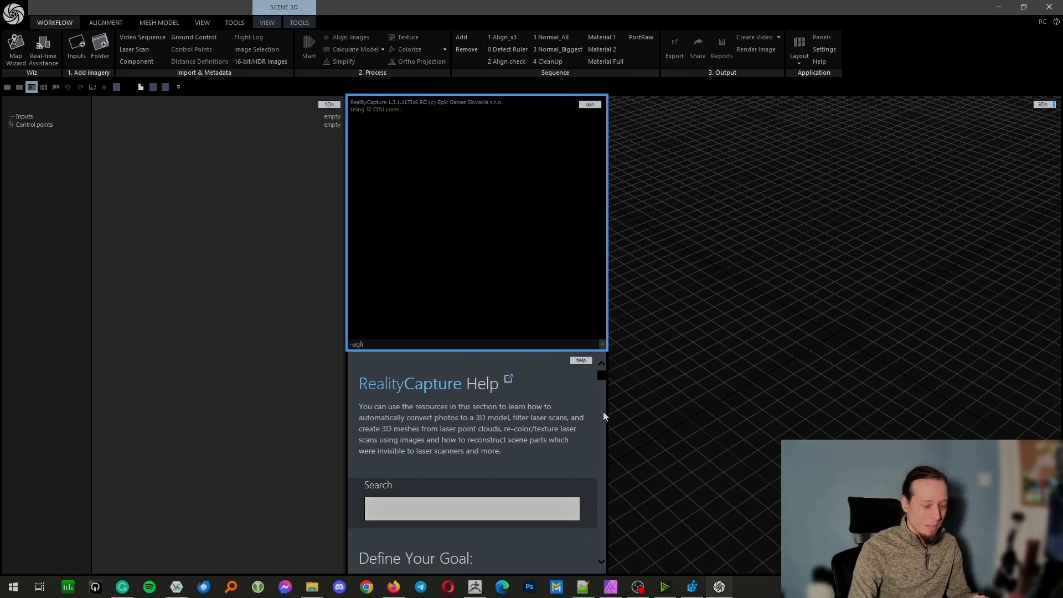
- Switch to Registry Editor and look through the values of the BatchButtons key against RealityCapture's sequence buttons
click(693, 587)
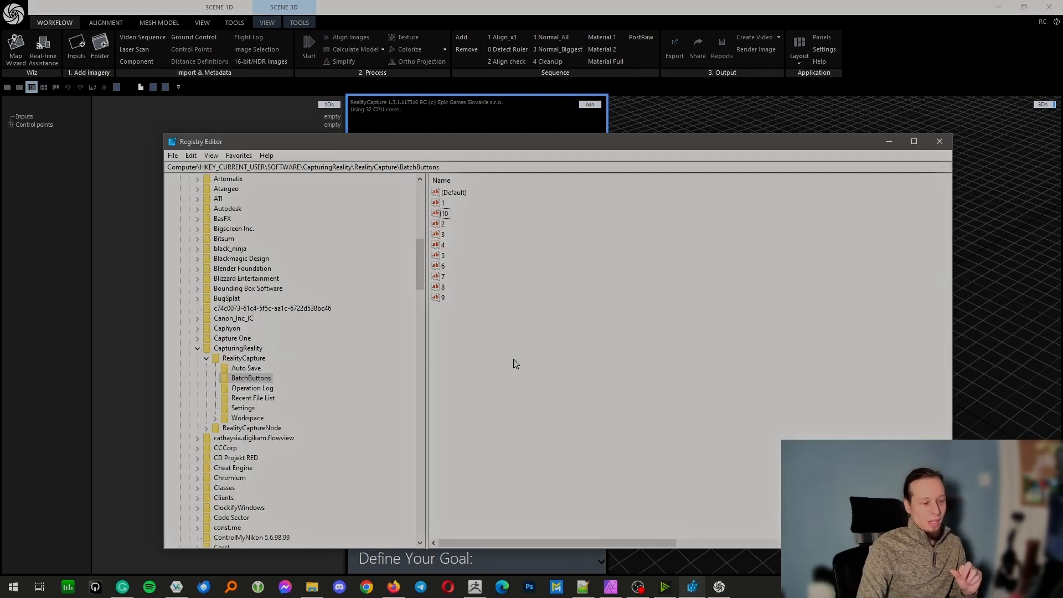
click(446, 193)
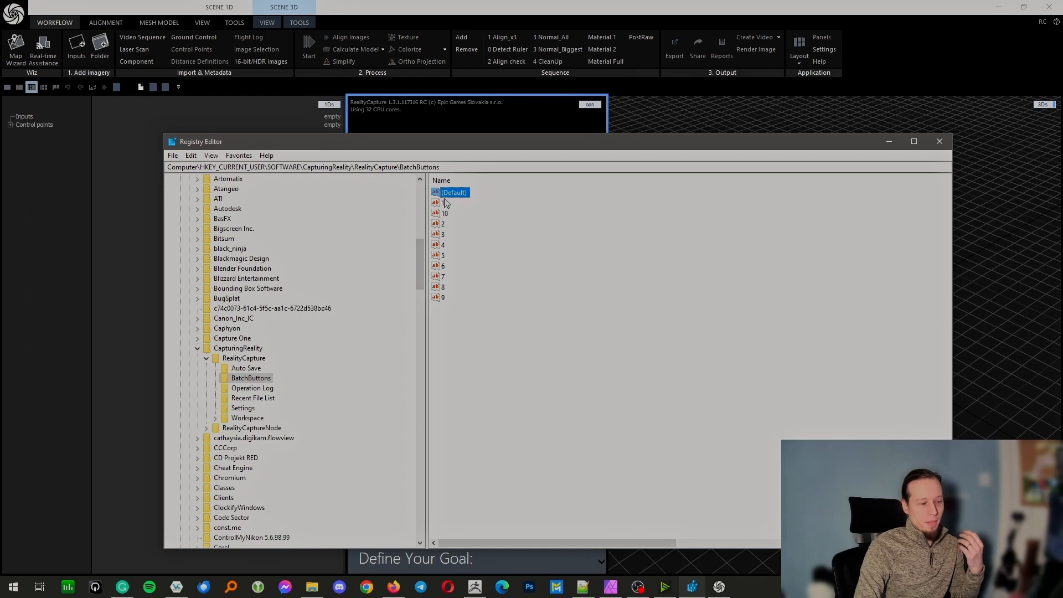
click(443, 287)
click(446, 299)
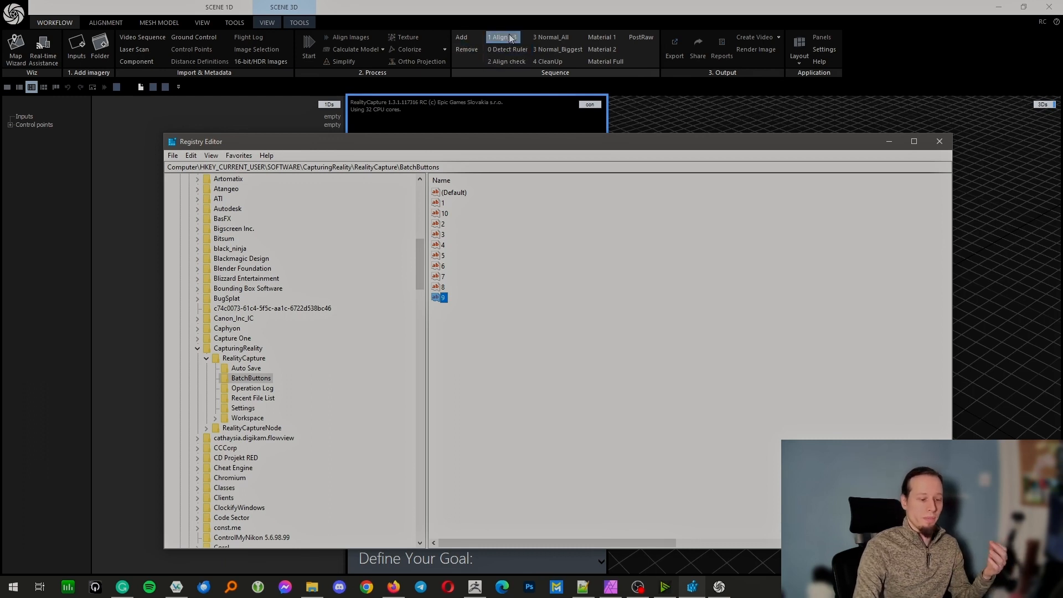
- Export the BatchButtons key to Speed (G:) as RealityCaptureButtons.reg, replacing the existing file
right_click(249, 381)
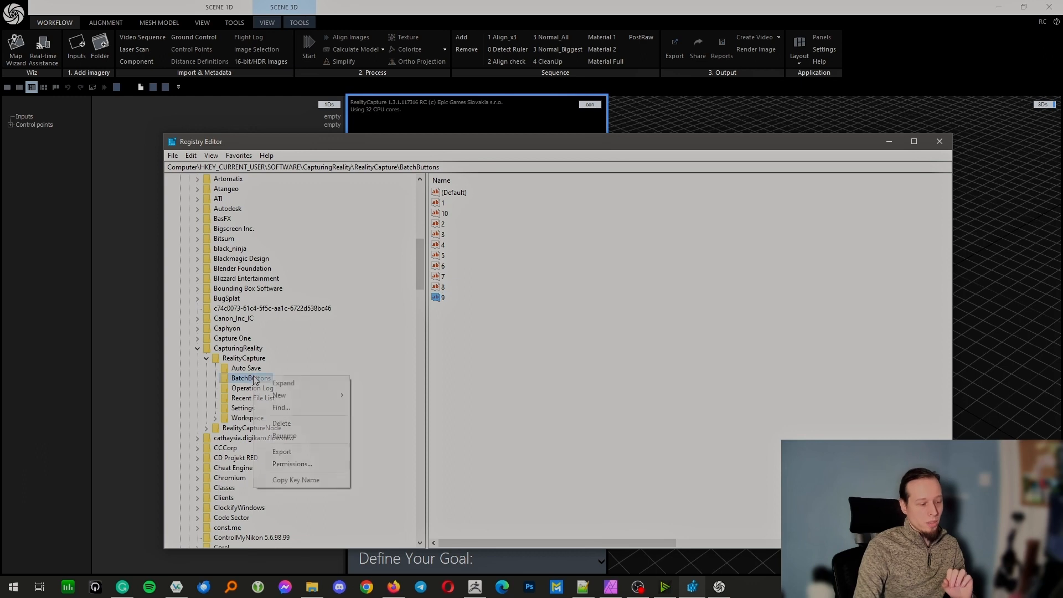
click(248, 381)
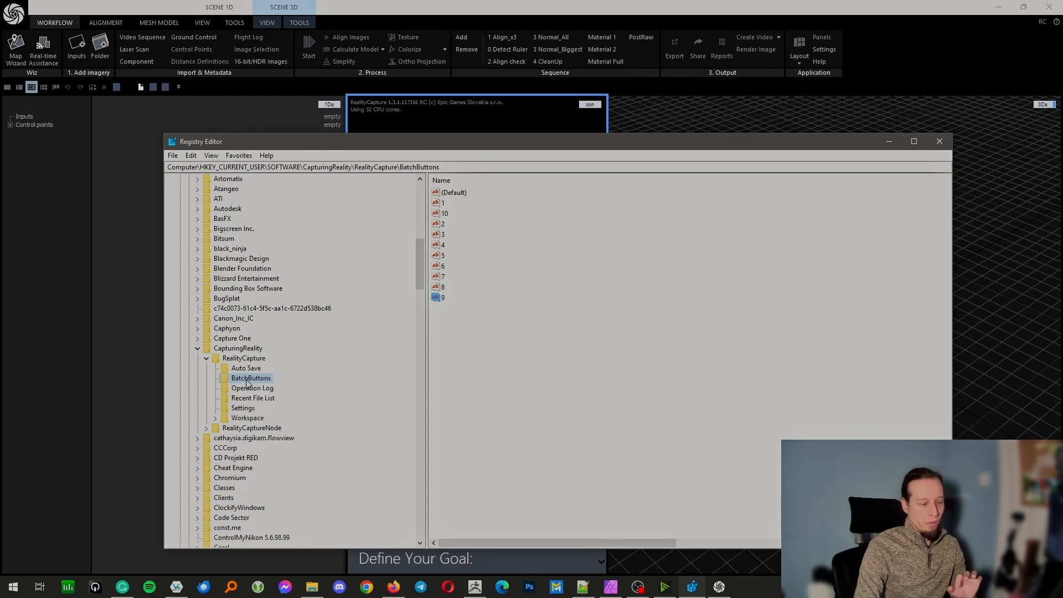
right_click(253, 381)
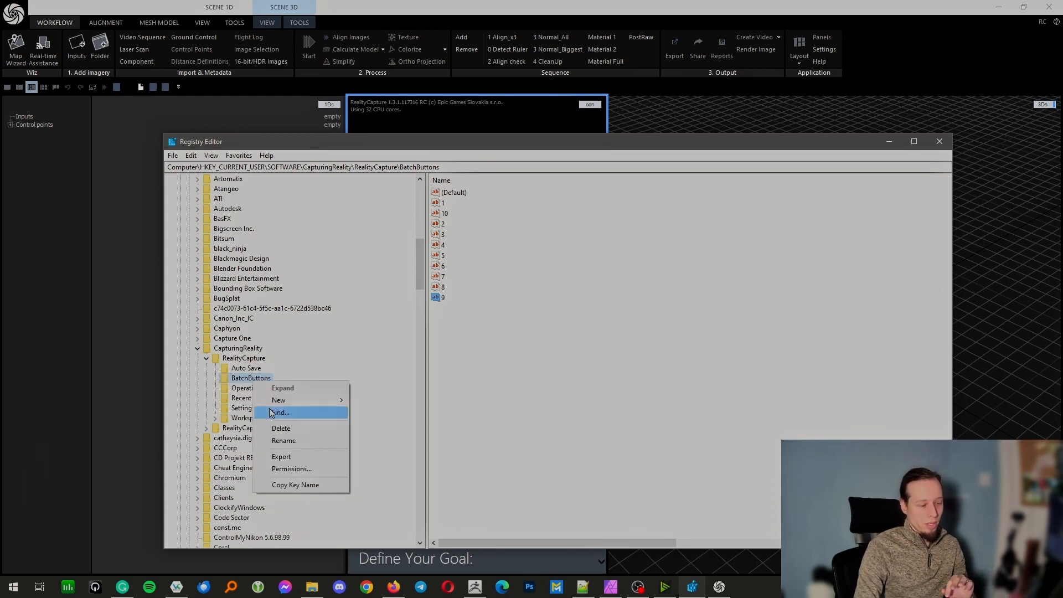
click(294, 457)
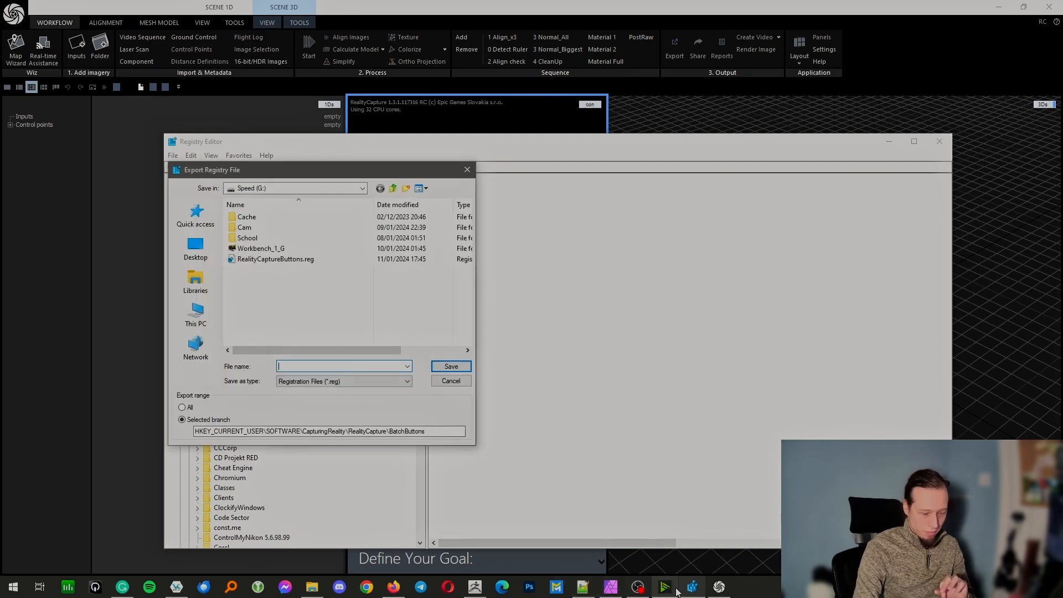
click(243, 260)
right_click(244, 260)
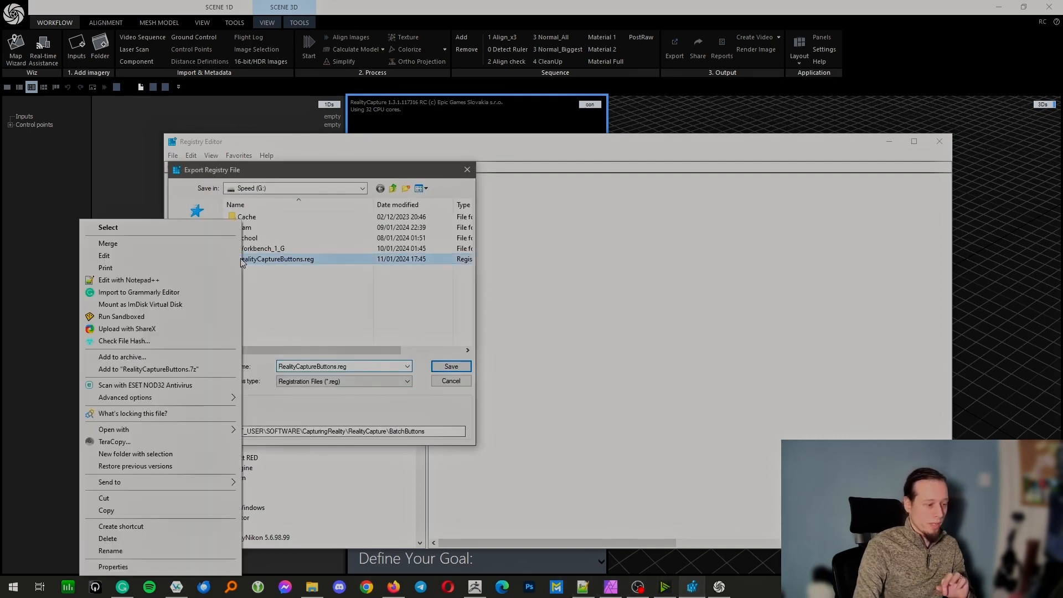
click(300, 259)
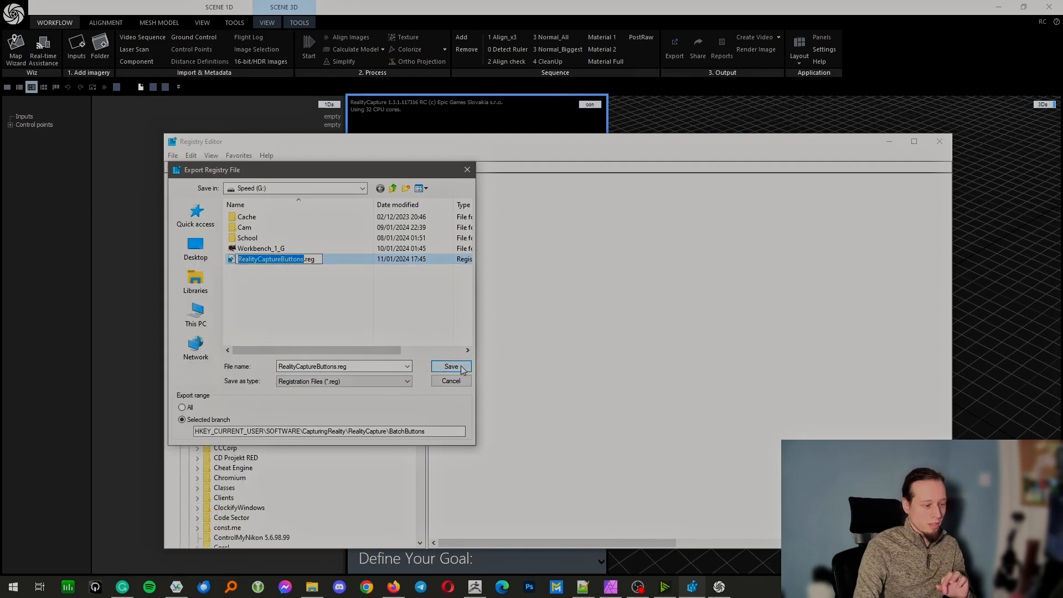
click(350, 288)
click(334, 256)
click(464, 369)
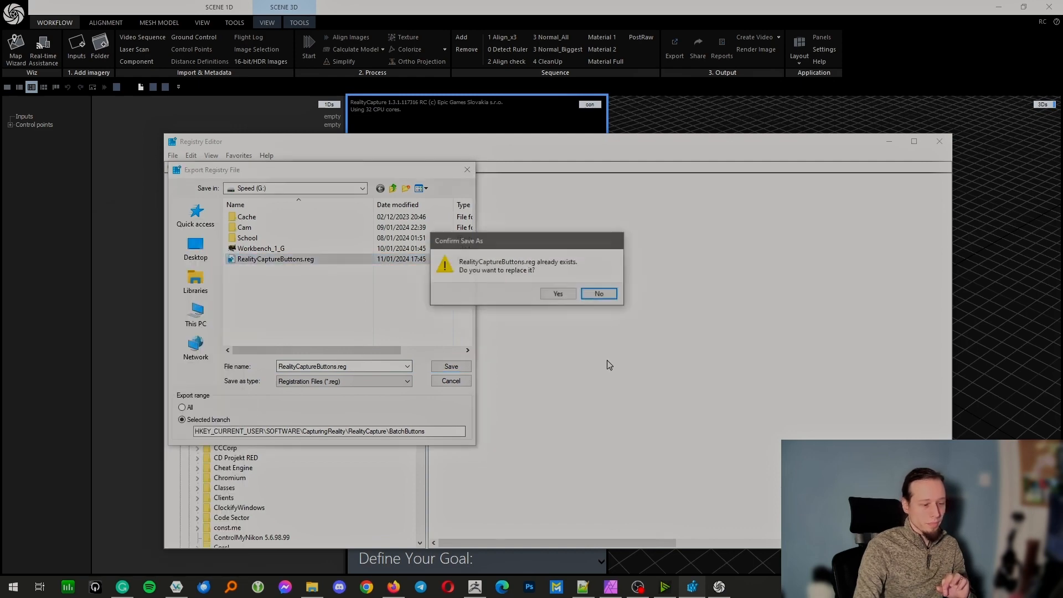
click(553, 294)
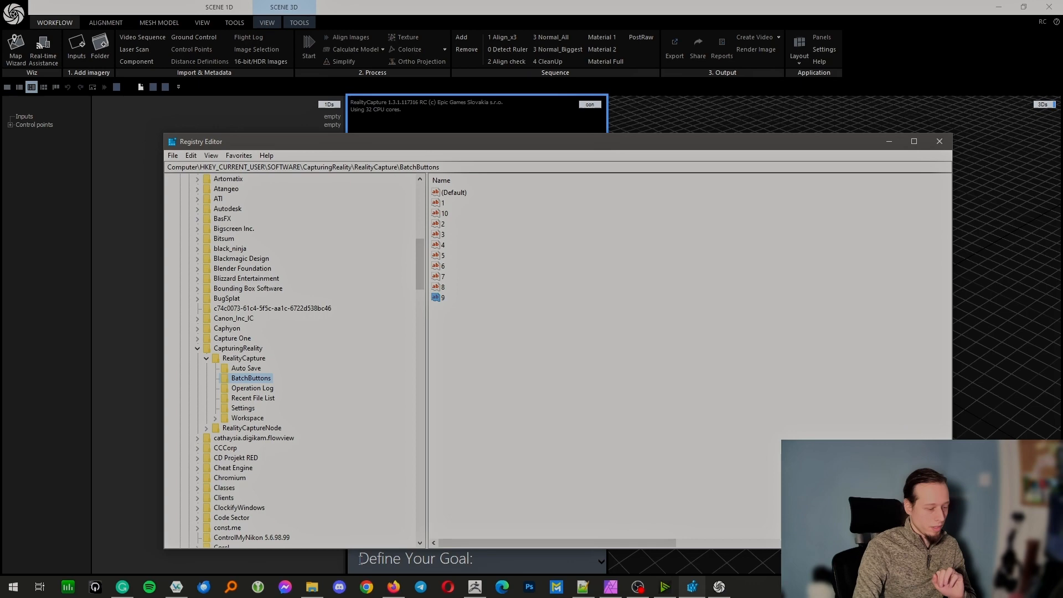
- Switch to File Explorer, open RealityCaptureButtons.reg on Speed (G:) in Notepad for editing, and examine its button entries
click(312, 587)
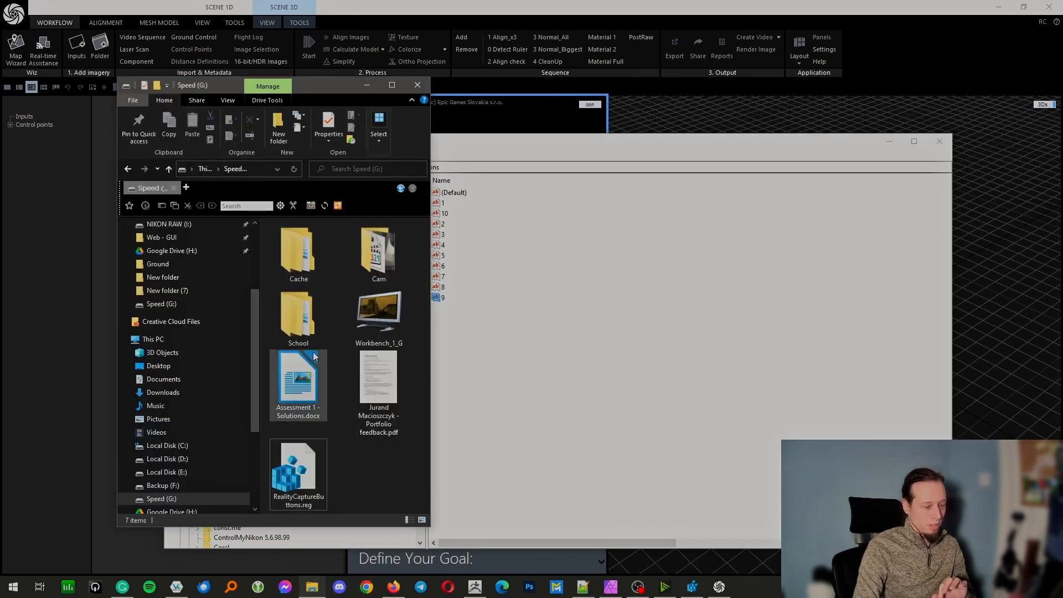
right_click(285, 471)
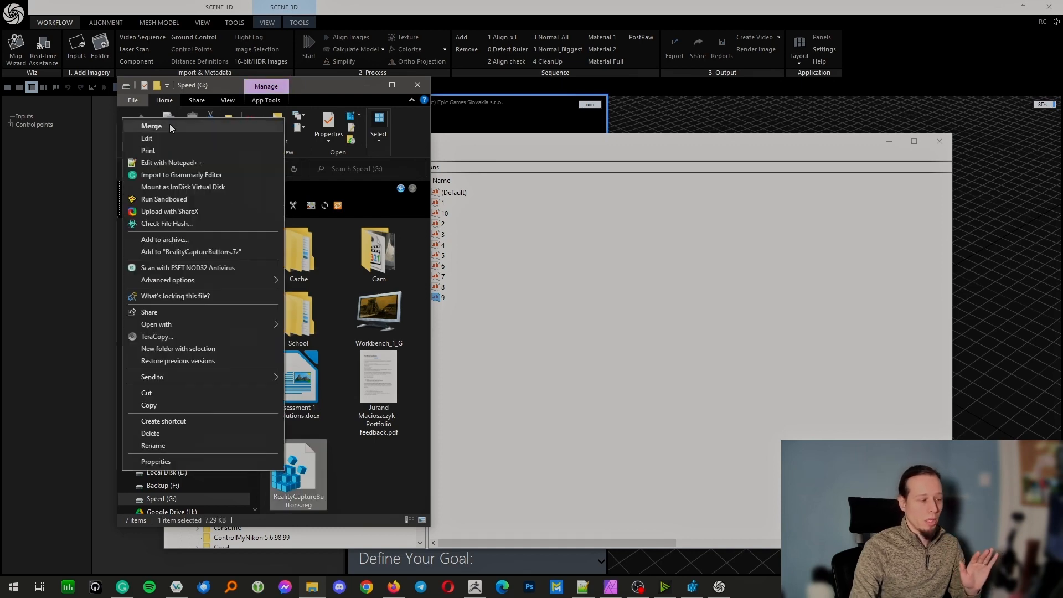
click(164, 139)
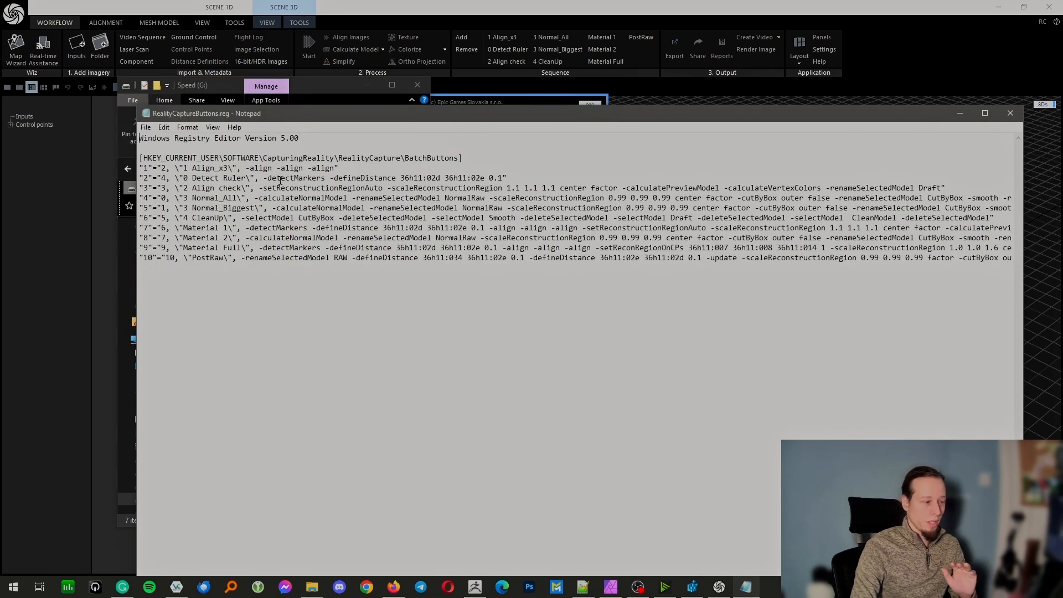
drag(295, 117, 203, 110)
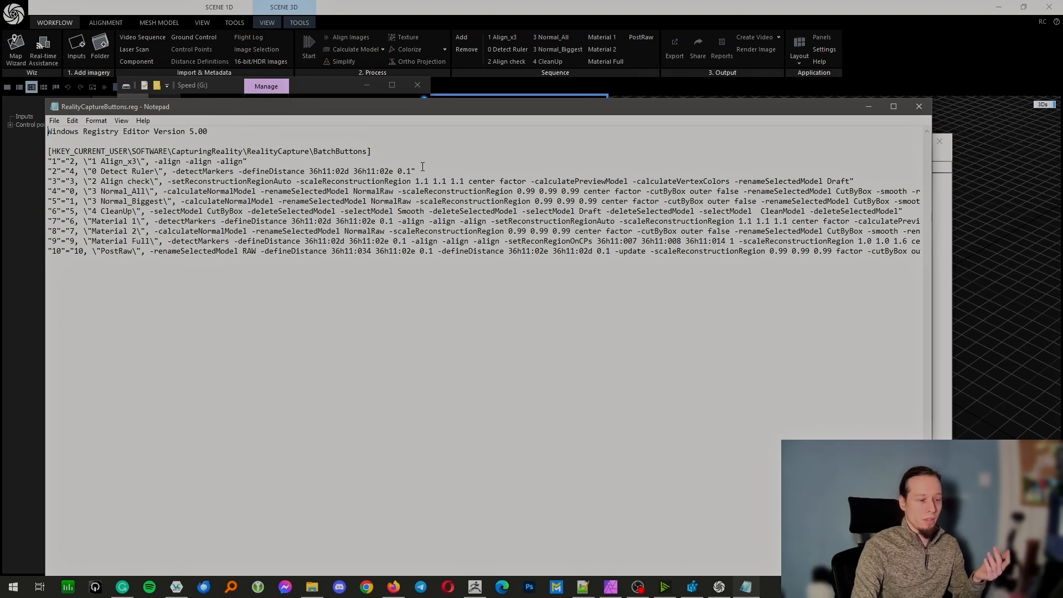
- Copy the "1 Align_x3" button text of entry 1 onto a new line directly below that entry
drag(416, 172, 88, 175)
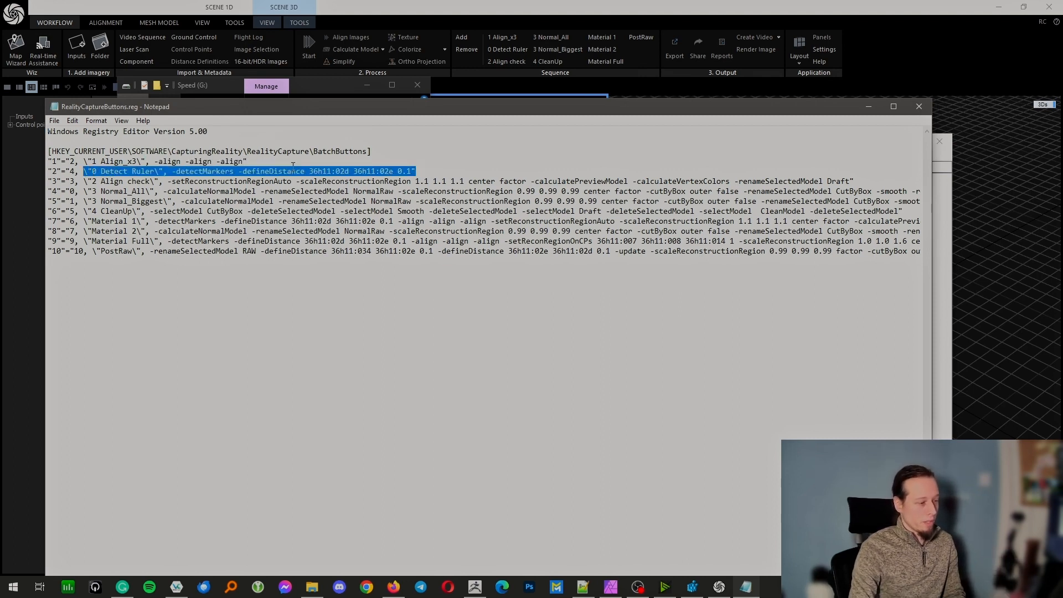
drag(247, 161, 85, 162)
key(ctrl+c)
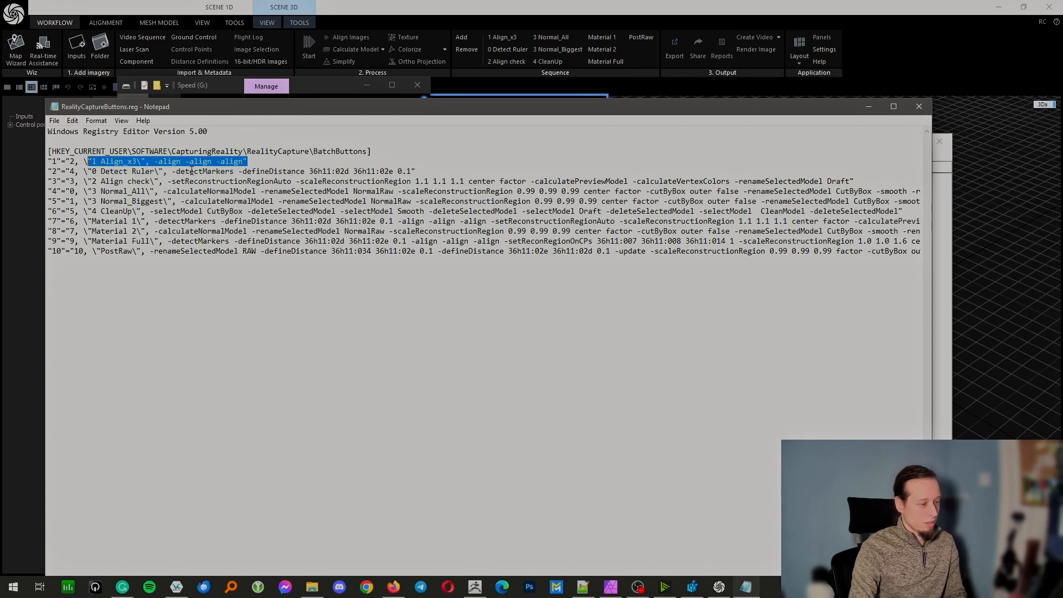
click(296, 160)
key(Return)
key(ctrl+v)
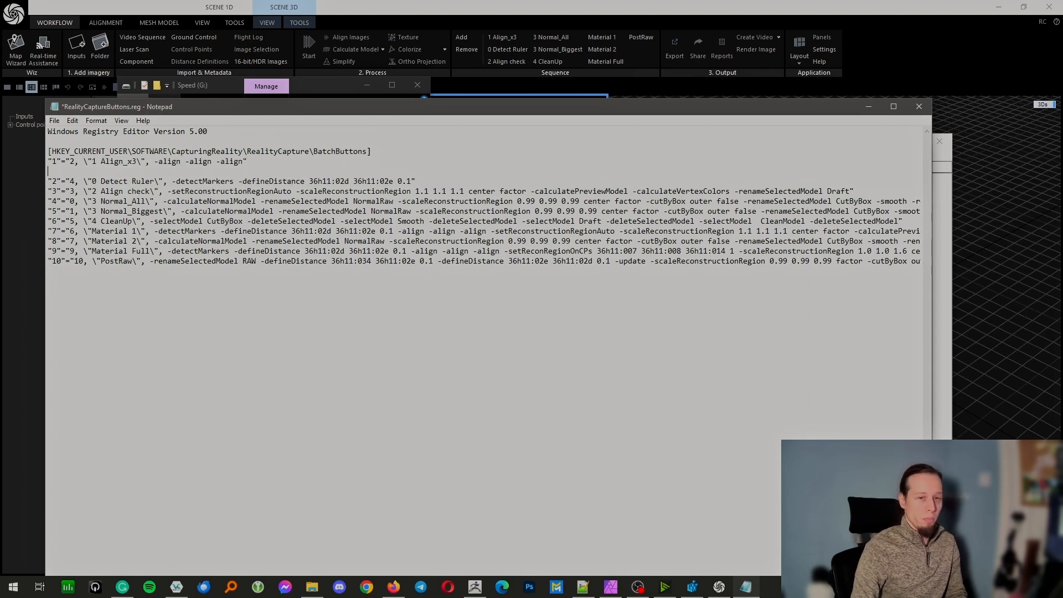
- Replace the "1 Align_x3" text in entry 1 with a copy of entry 2's "0 Detect Ruler" button text
drag(428, 180, 87, 178)
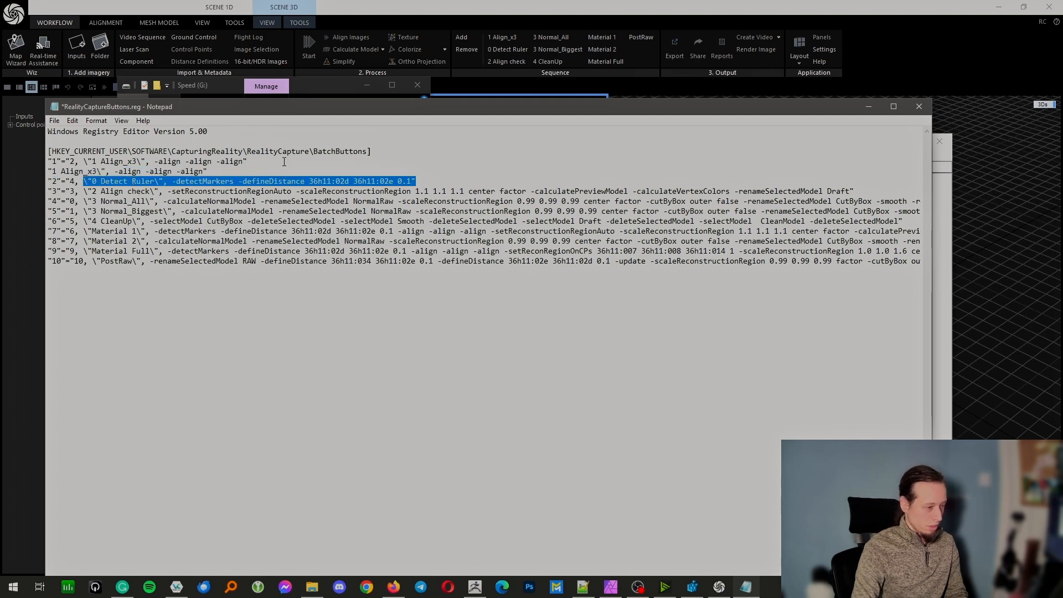
drag(284, 162, 88, 161)
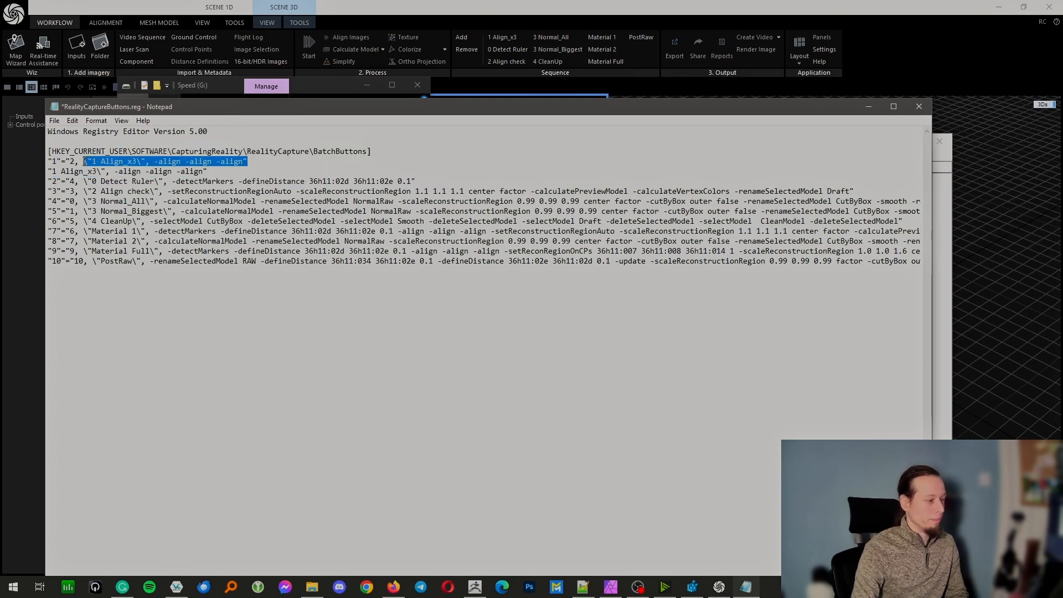
text(\"0 Detect Ruler\", -detectMarkers -defineDistance 36h11:02d 36h11:02e 0.1")
- Replace entry 2's button text with the copied "1 Align_x3" line, delete the spare line, and save and close the file
drag(208, 171, 47, 171)
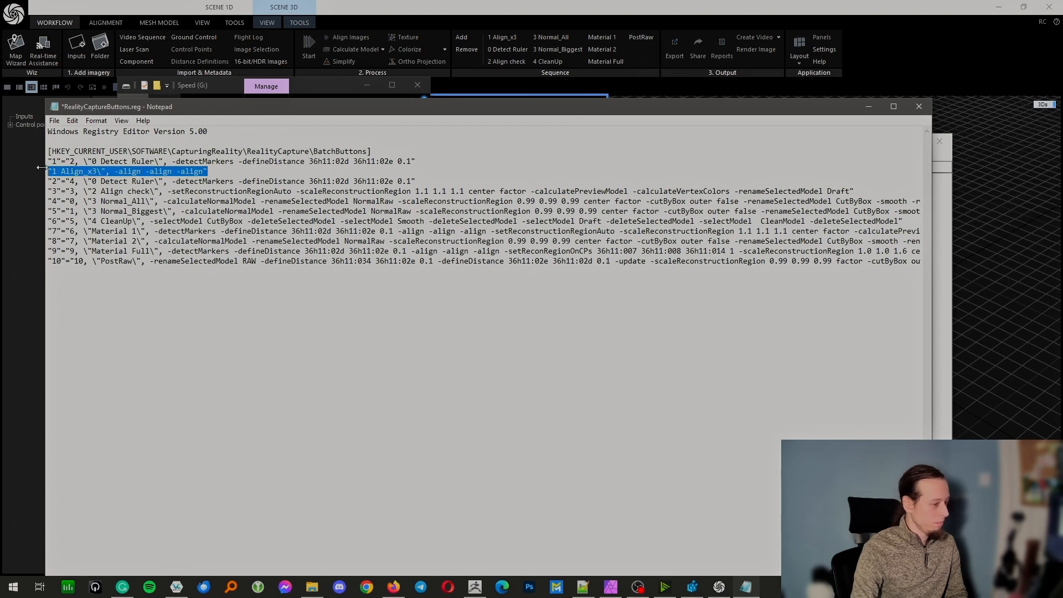
key(ctrl+c)
drag(431, 182, 83, 181)
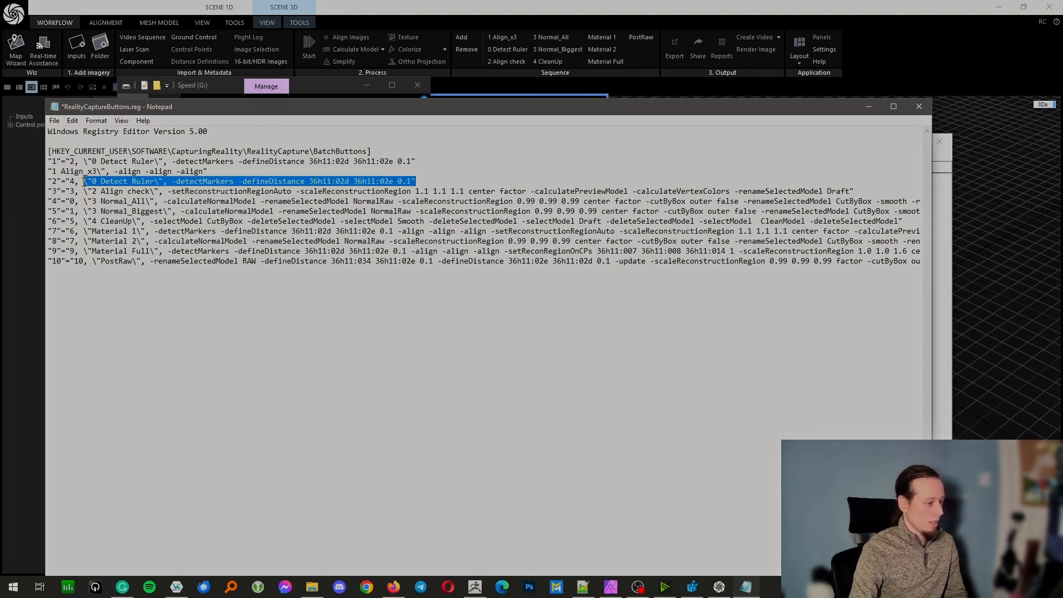
key(ctrl+v)
drag(214, 172, 7, 173)
key(BackSpace)
key(BackSpace)
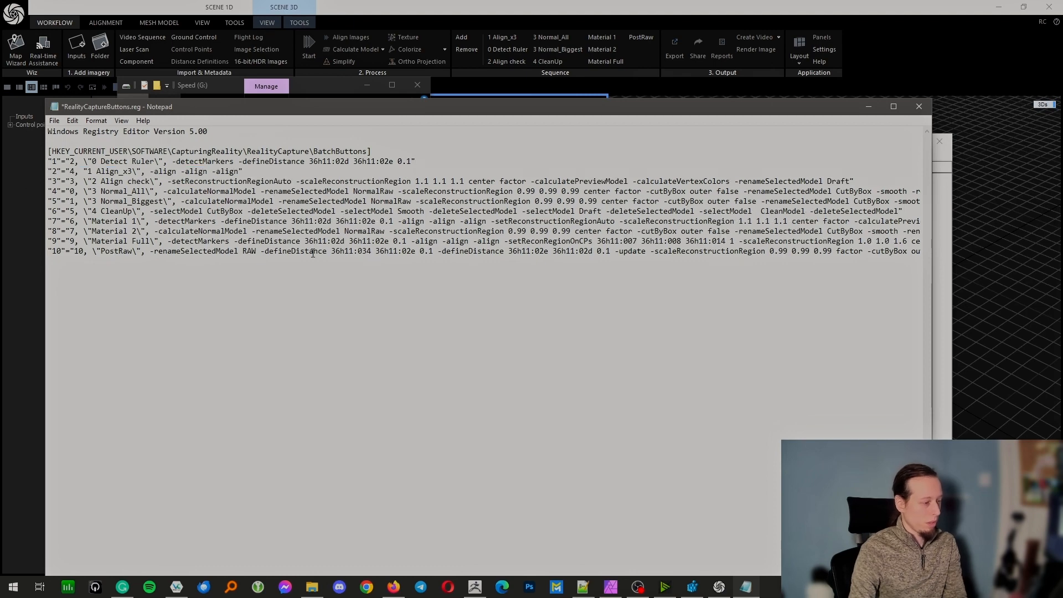
key(ctrl+s)
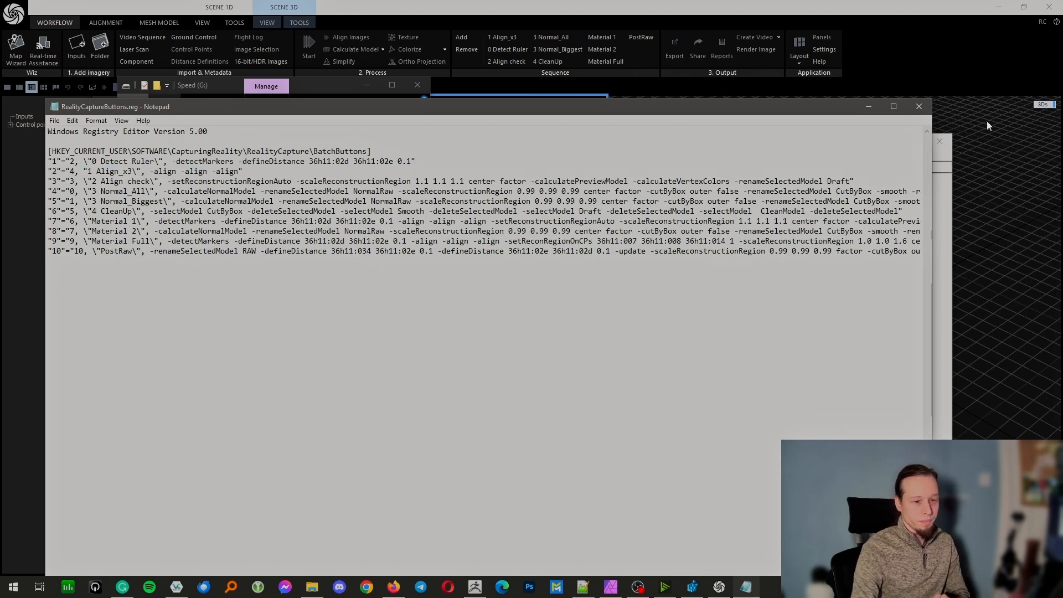
click(919, 107)
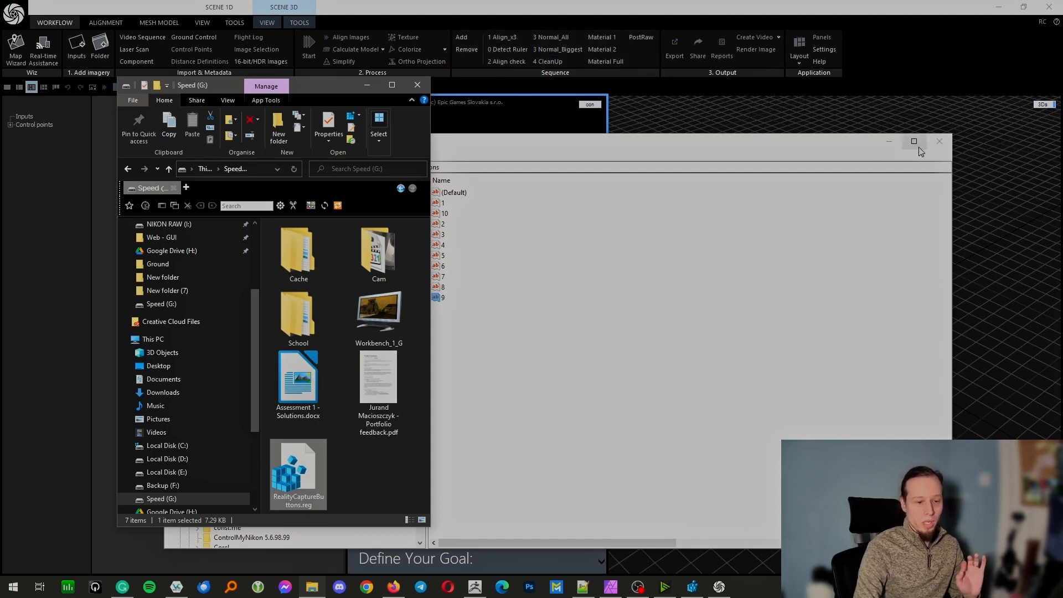
- Close RealityCapture and merge RealityCaptureButtons.reg from Speed (G:) into the registry
click(999, 7)
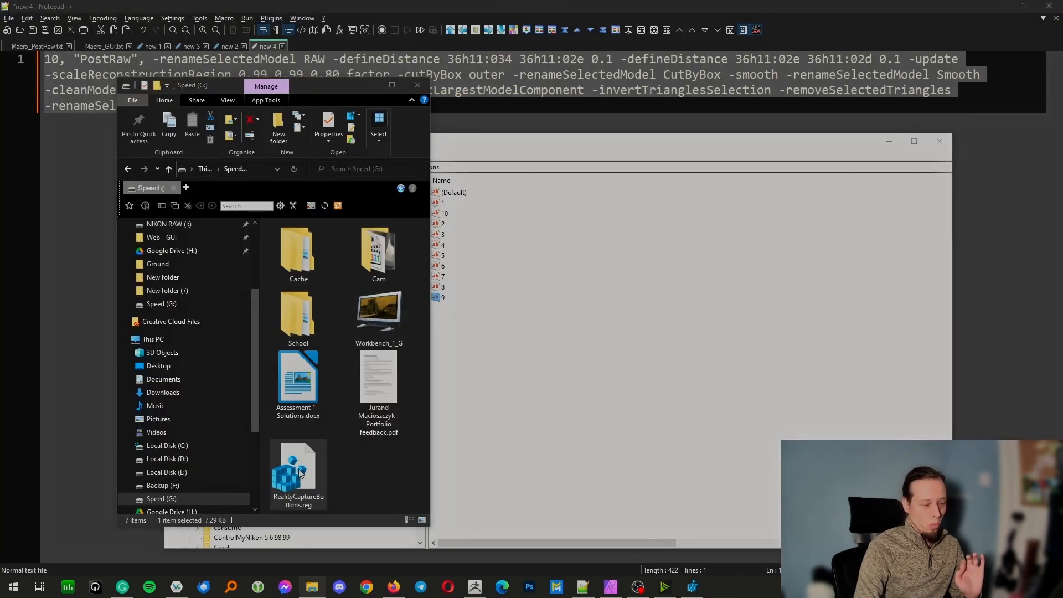
click(458, 366)
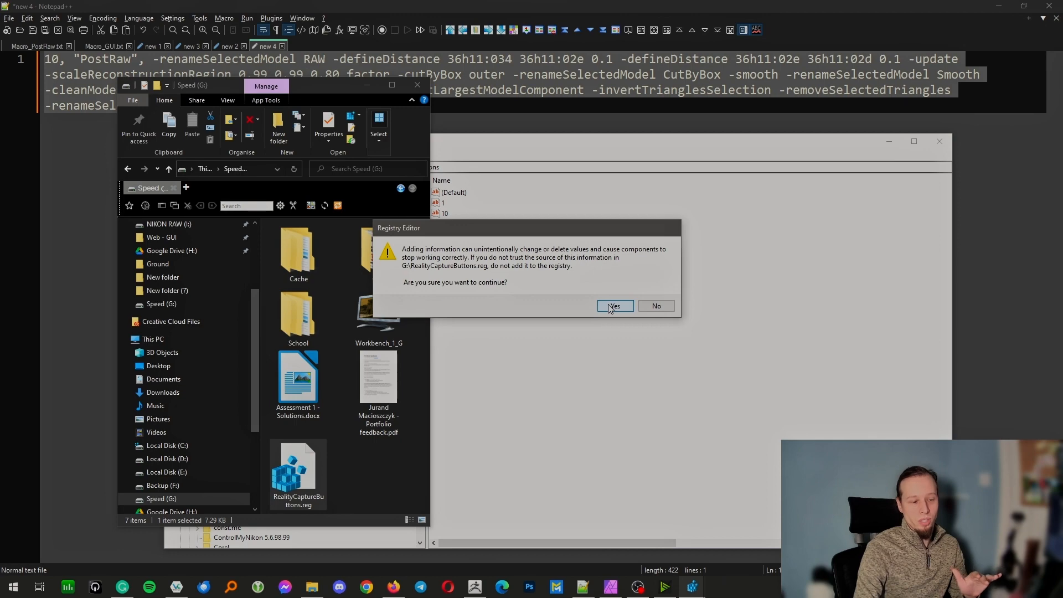
click(611, 307)
click(647, 294)
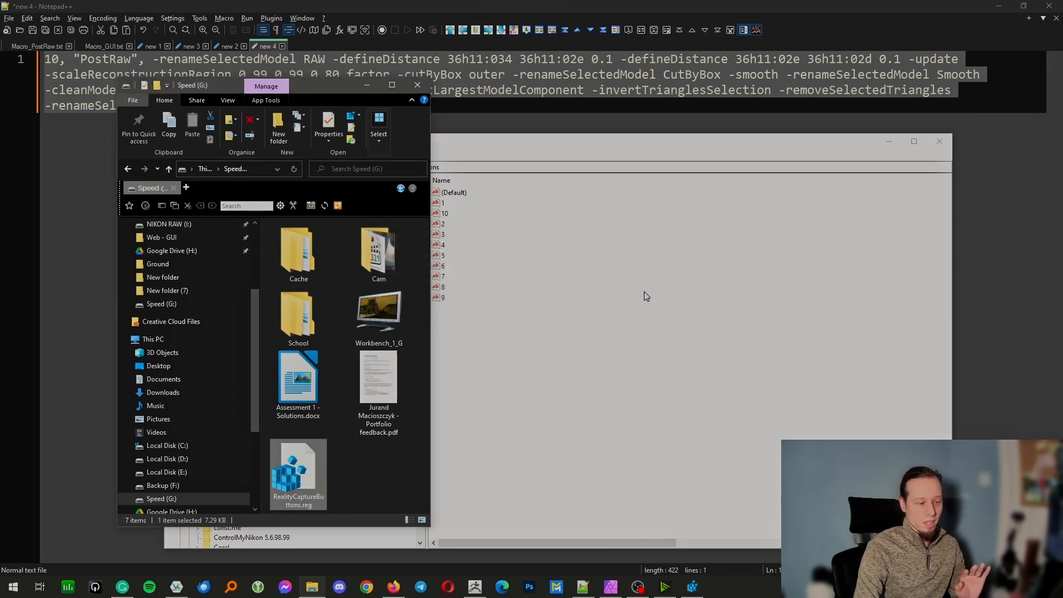
- Restart Registry Editor and inspect the data of value 1 in the BatchButtons key without changing it
click(506, 244)
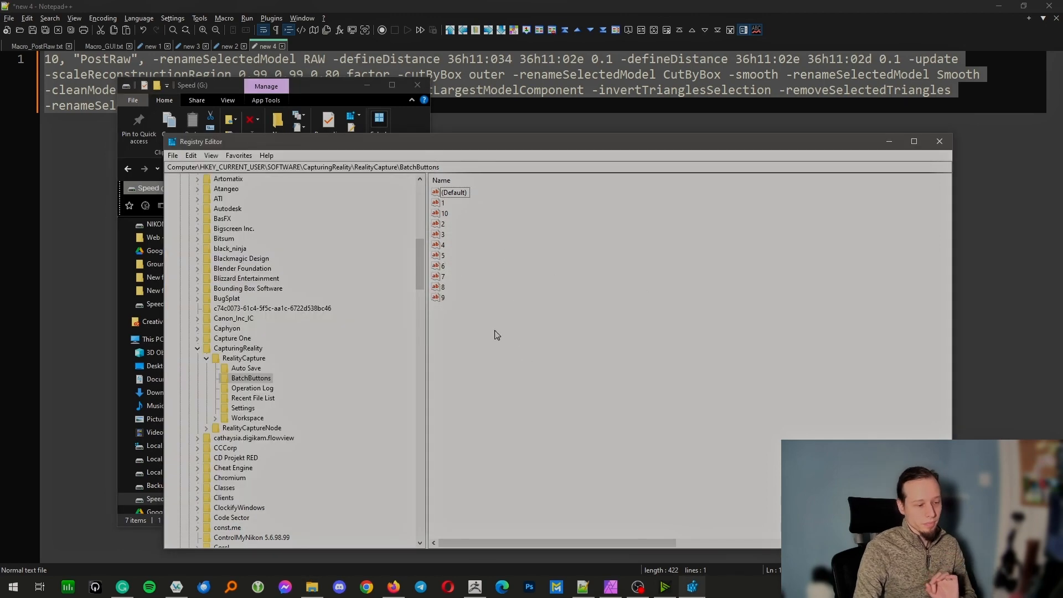
click(940, 141)
click(3, 591)
text(reg)
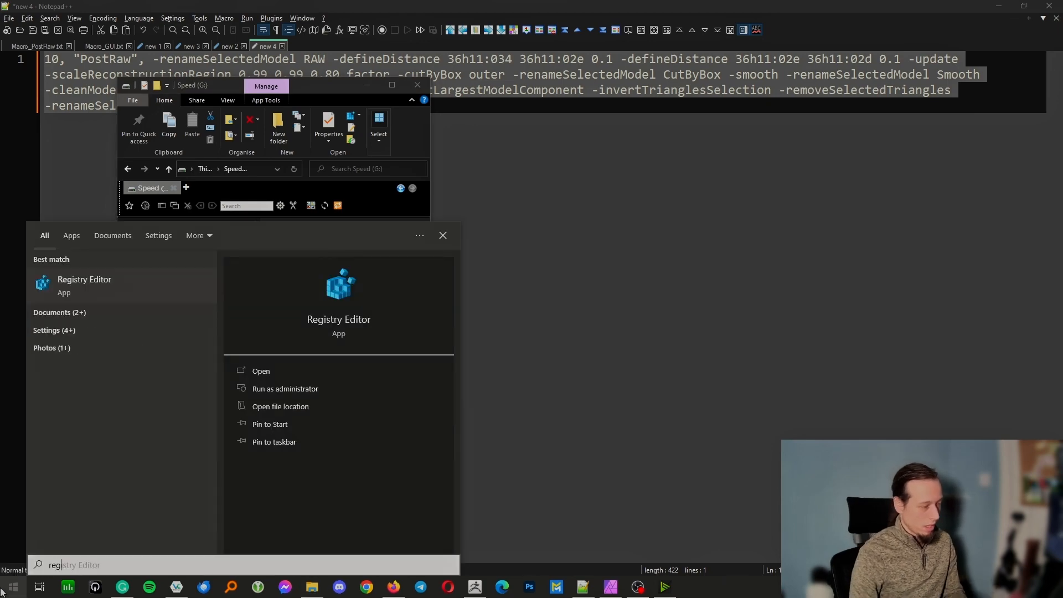
key(Return)
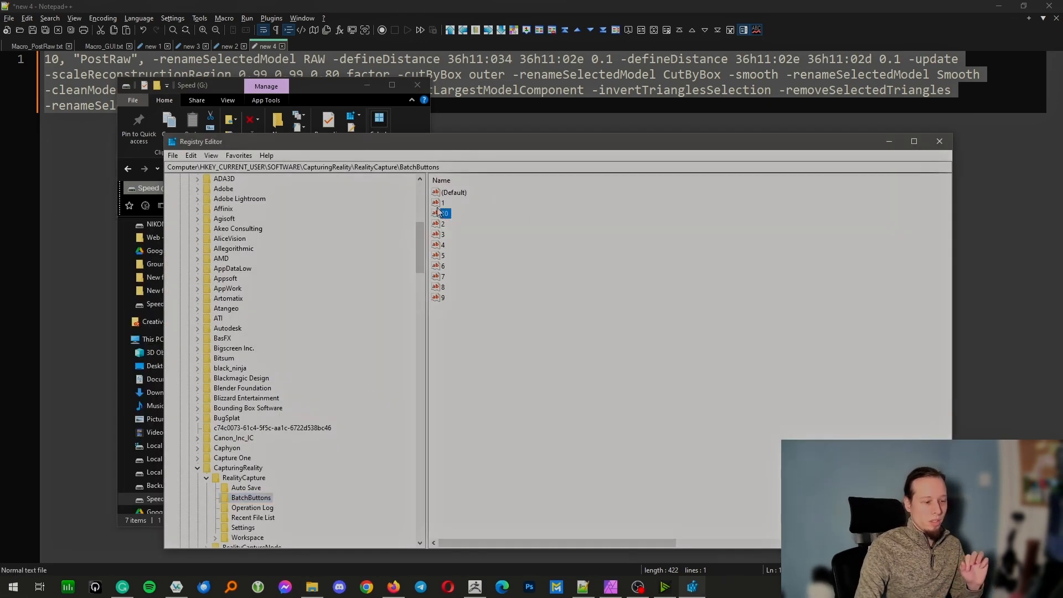
double_click(438, 204)
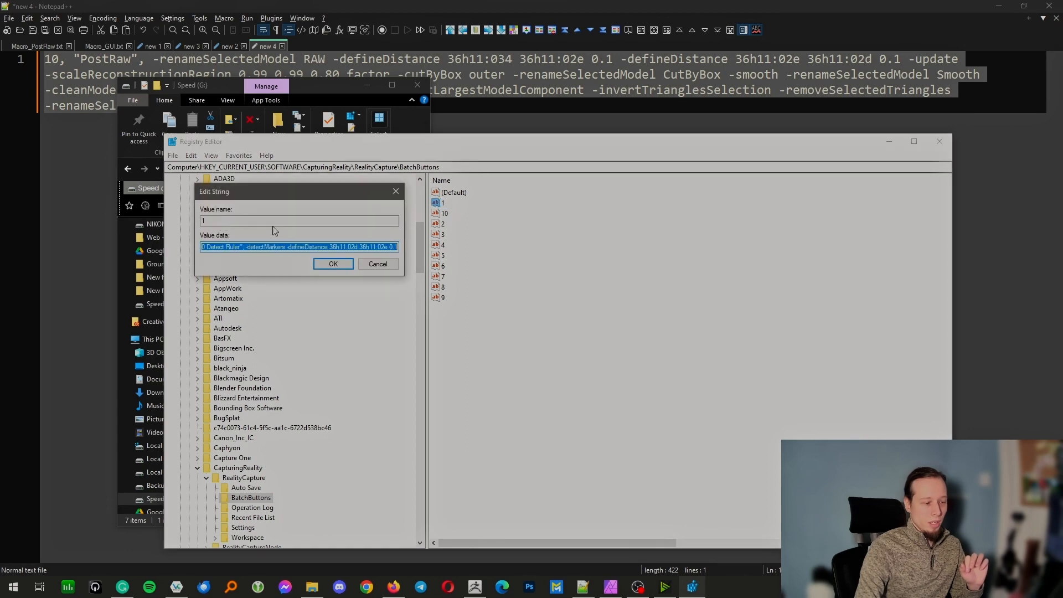
click(387, 264)
- Launch RealityCapture, check the order of its sequence buttons, and minimise it
click(3, 579)
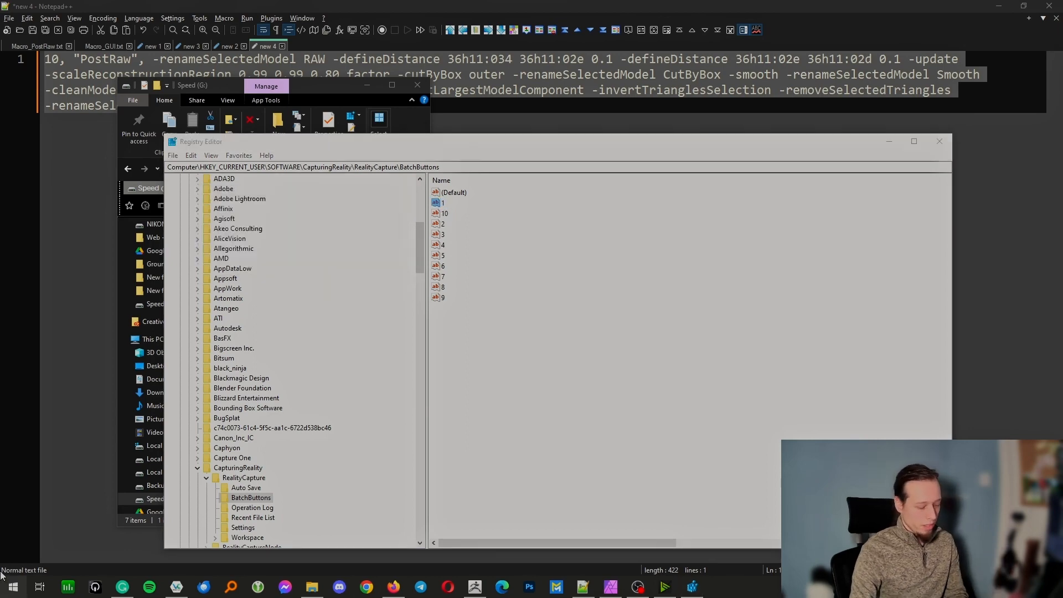
text(reali)
key(Return)
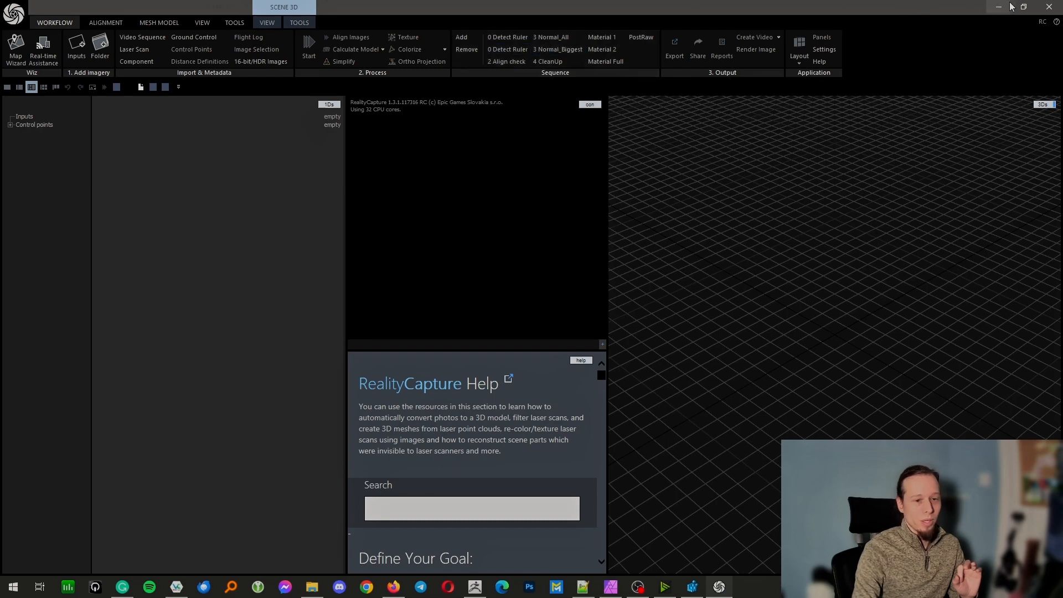
click(1000, 8)
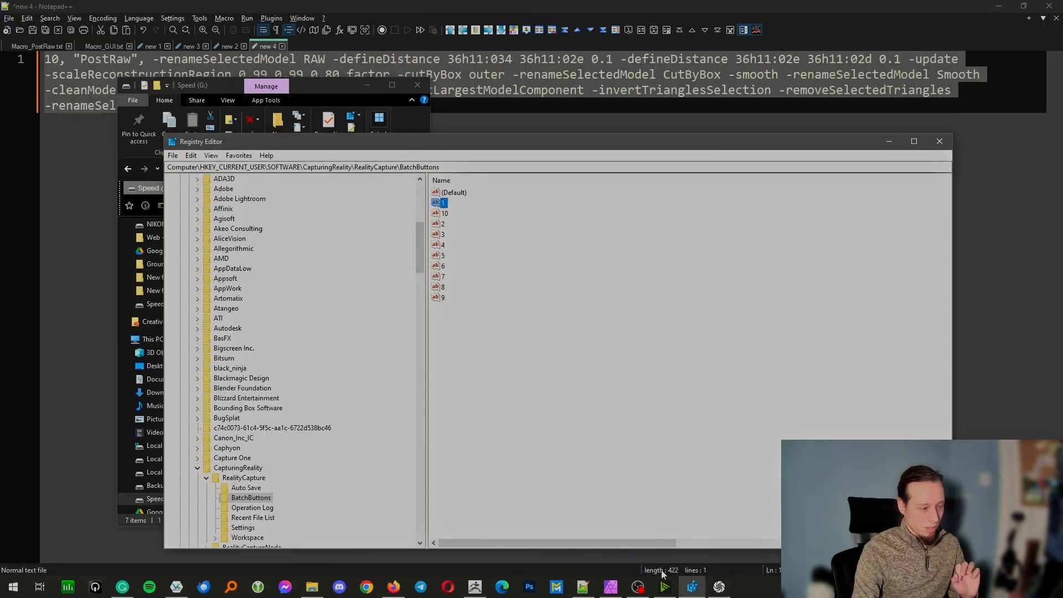
- Switch to Notepad++ and look through the button command sequences in the new 2, new 3 and new 4 documents
click(582, 587)
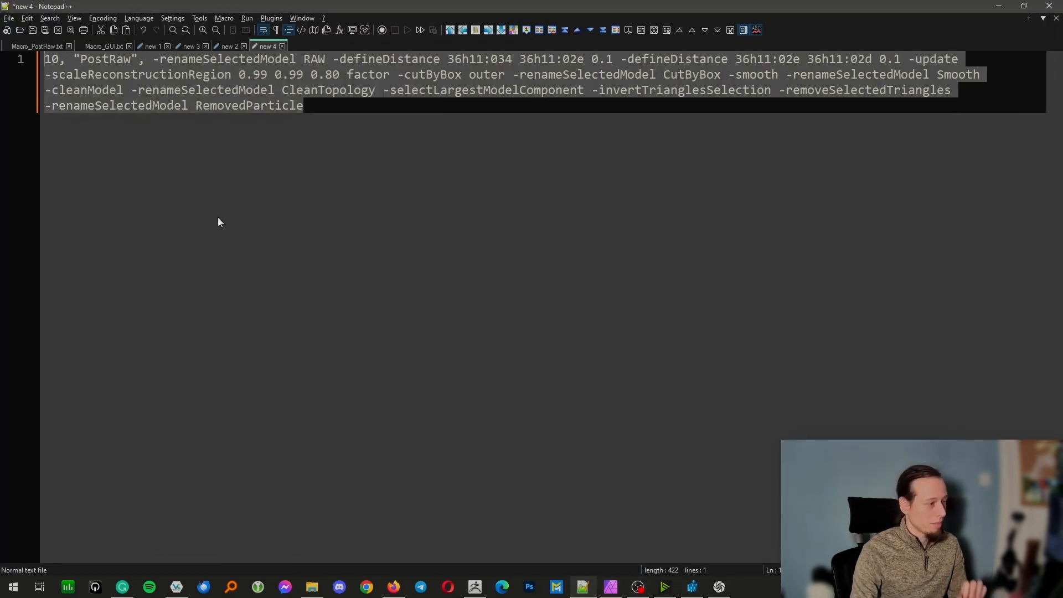
click(216, 48)
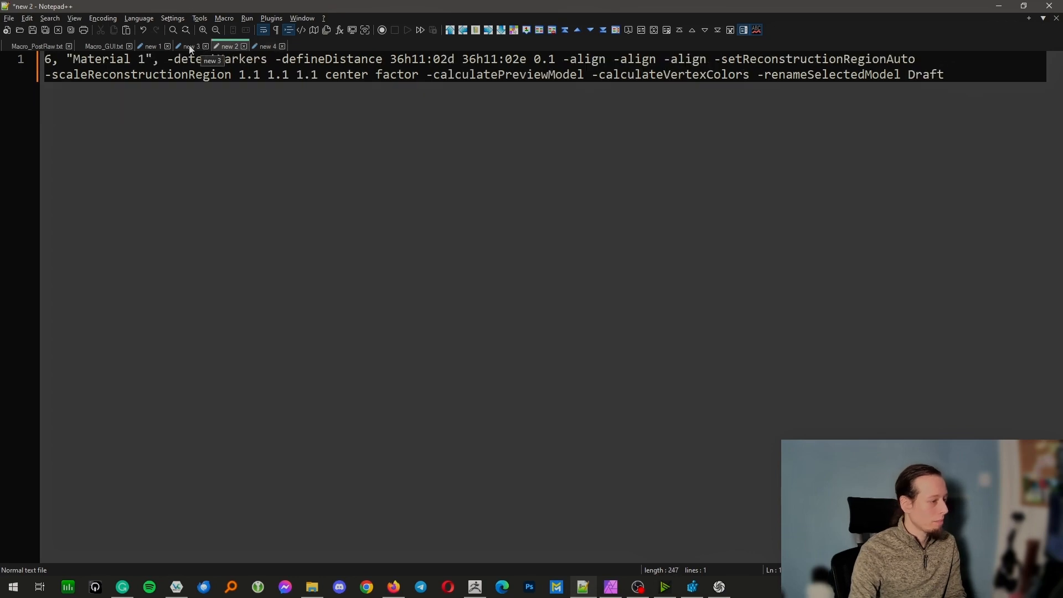
click(190, 48)
click(230, 48)
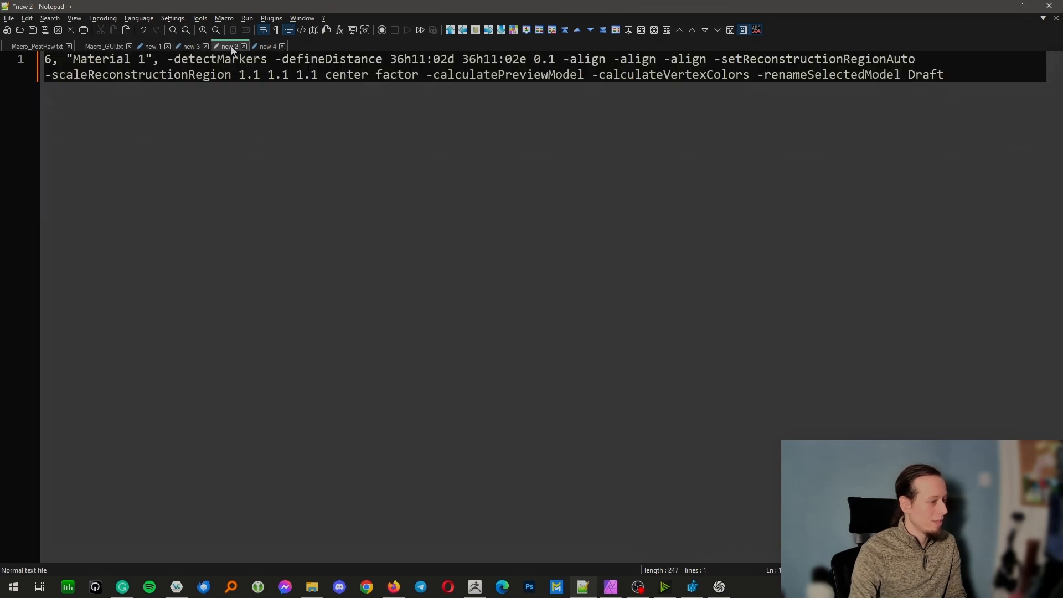
click(261, 46)
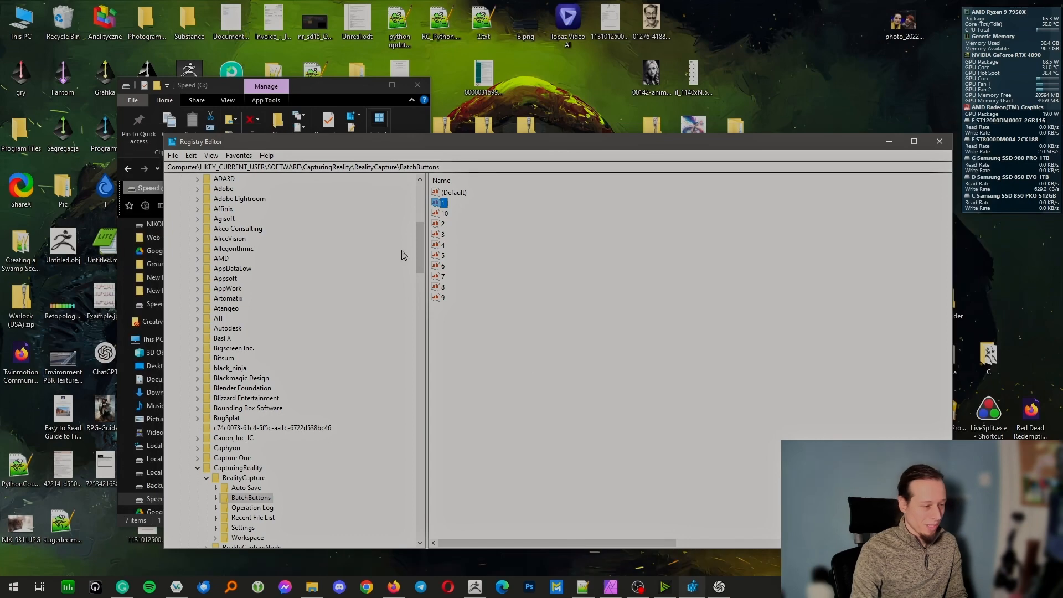
- Open RealityCaptureButtons.reg in Notepad again, add the missing backslash before "1 Align_x3 in entry 2, and save and close it
drag(480, 142, 617, 130)
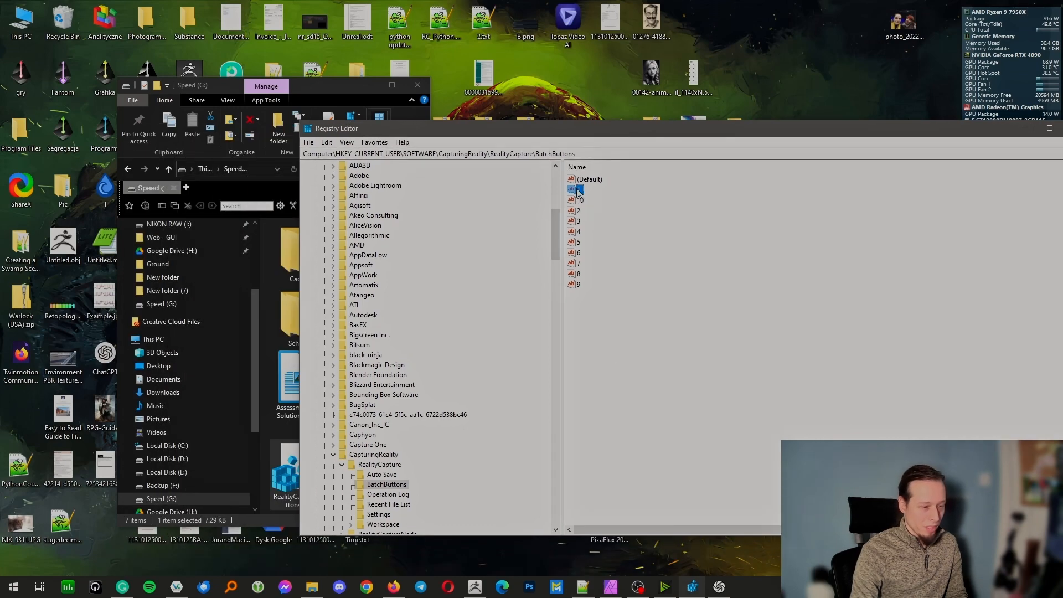
click(282, 477)
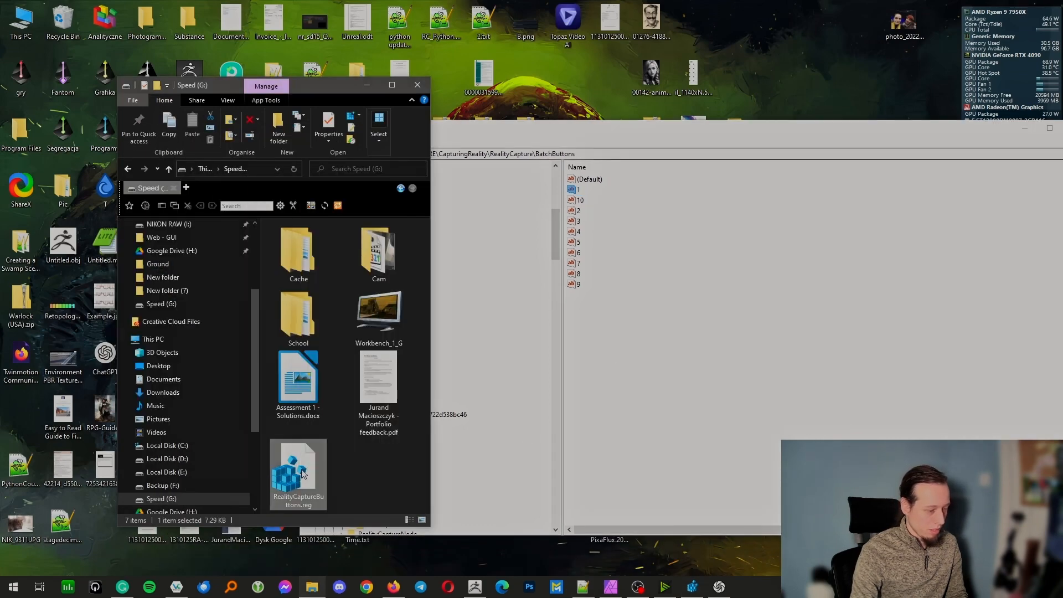
right_click(303, 474)
click(181, 137)
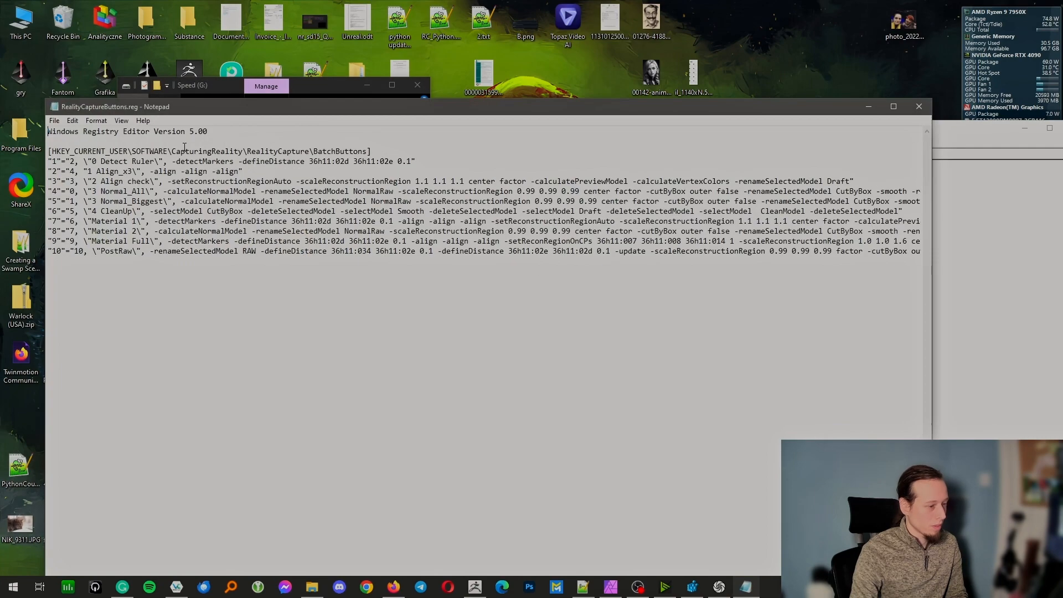
click(84, 170)
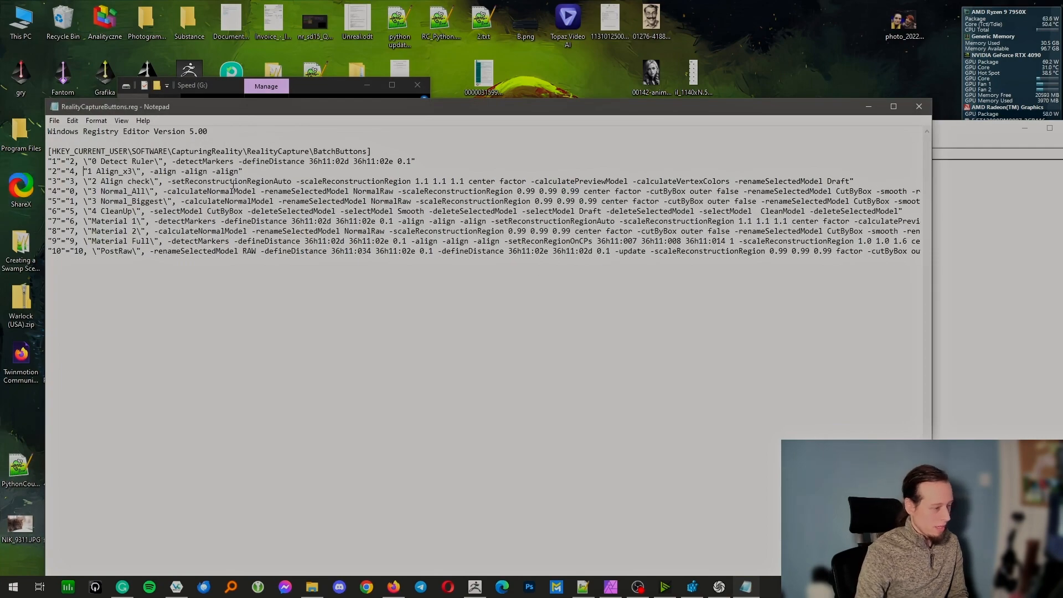
text(\)
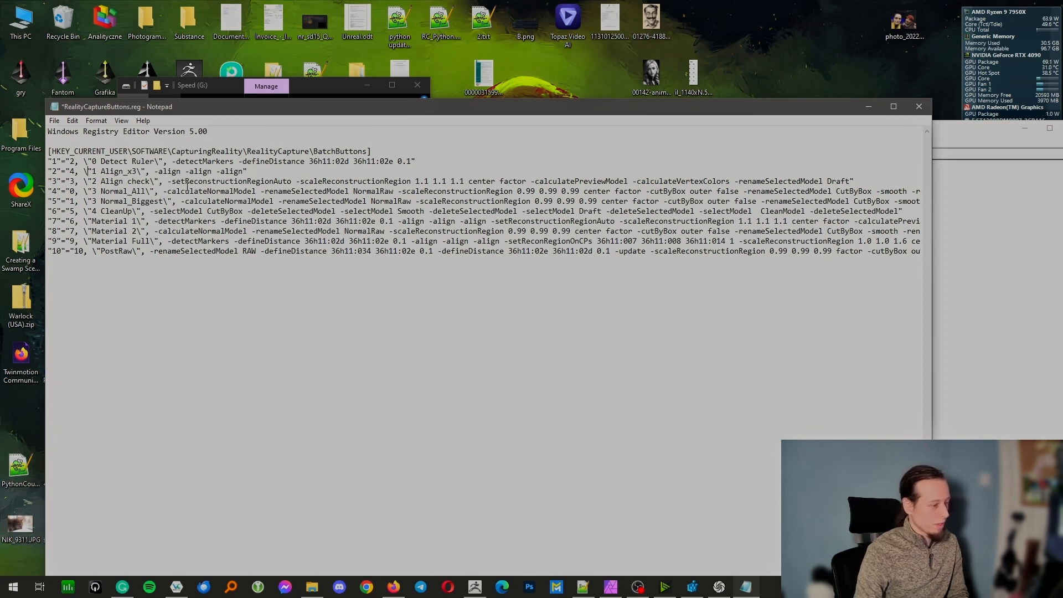
key(ctrl+s)
key(alt+F4)
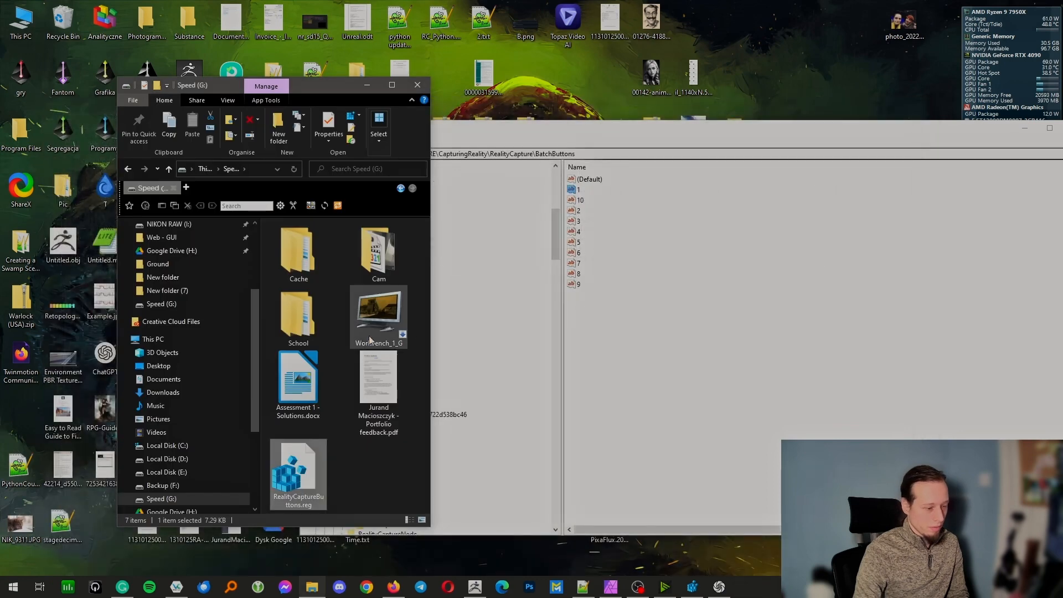
- Merge the corrected RealityCaptureButtons.reg into the registry
double_click(288, 496)
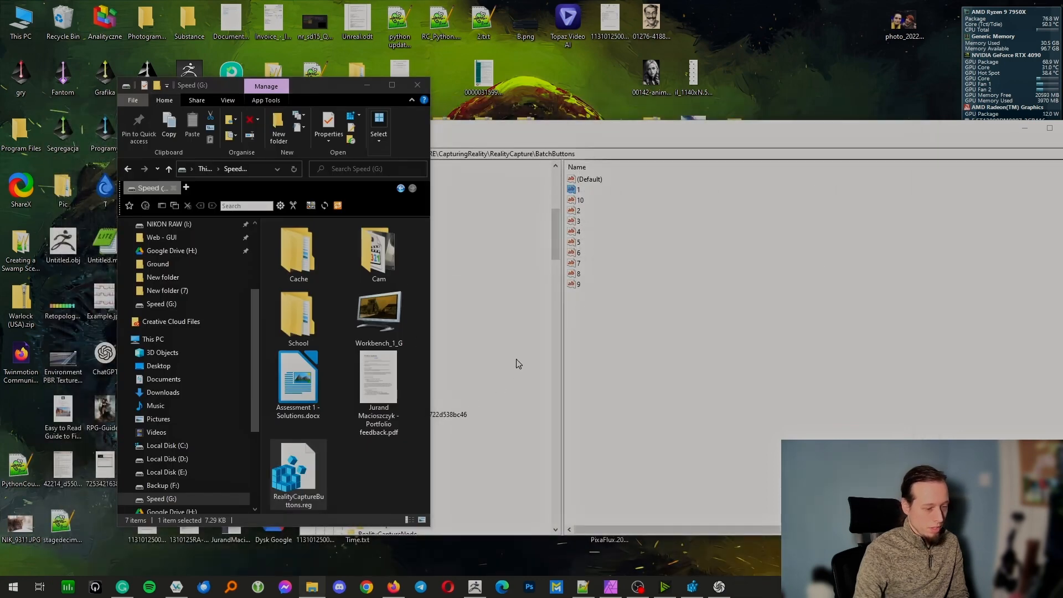
click(612, 305)
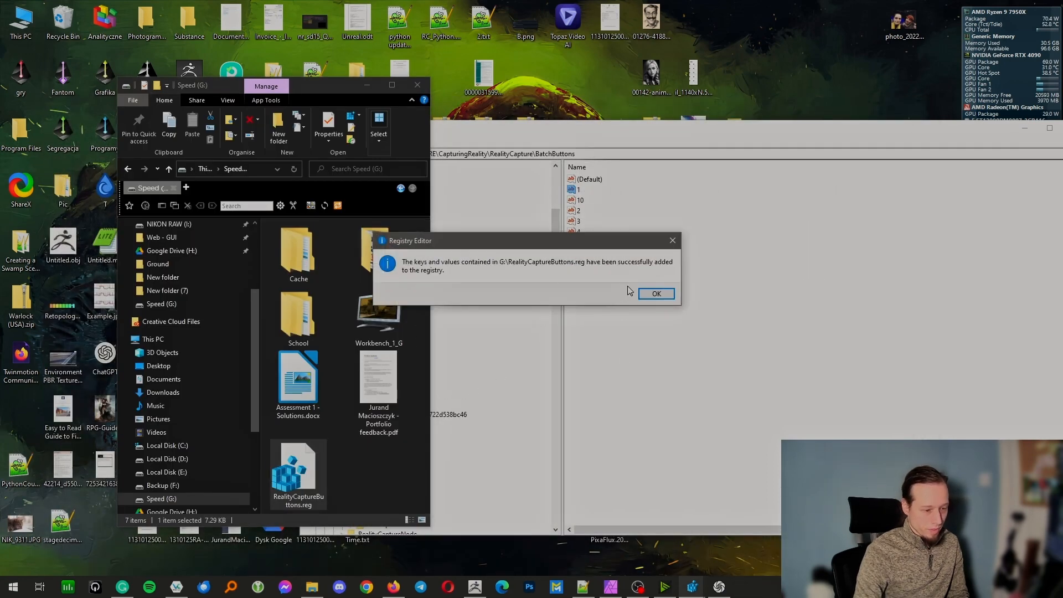
click(656, 294)
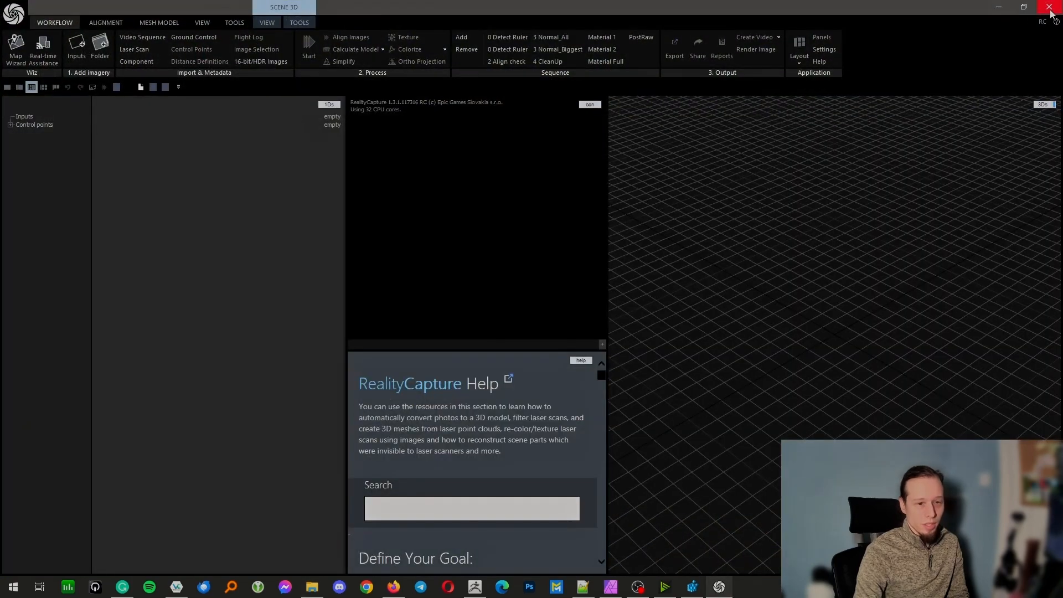
- Restart RealityCapture to reload its sequence buttons from the registry
click(1050, 8)
click(3, 588)
text(rea)
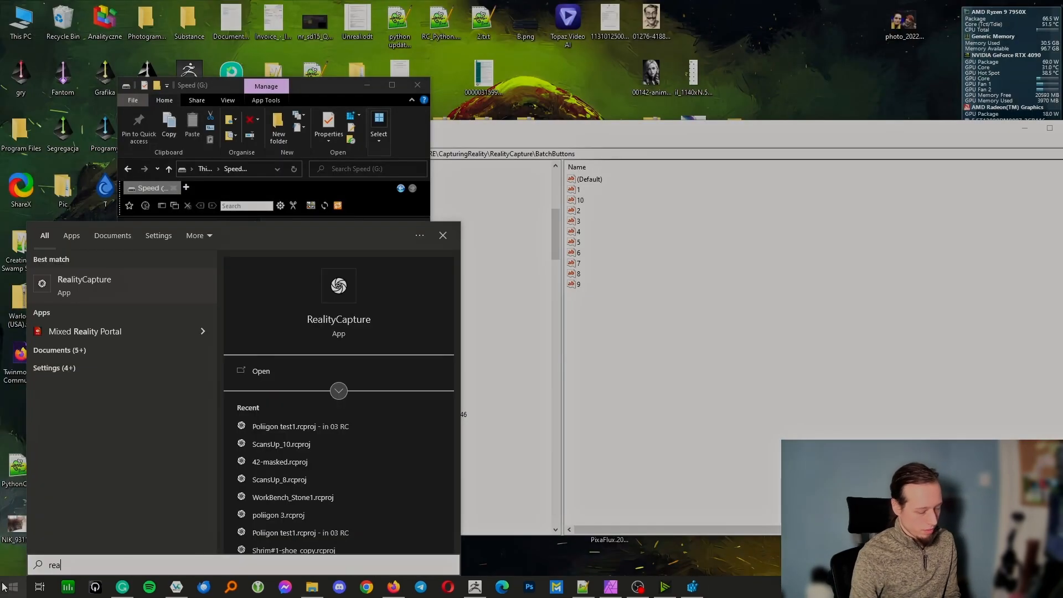
key(Return)
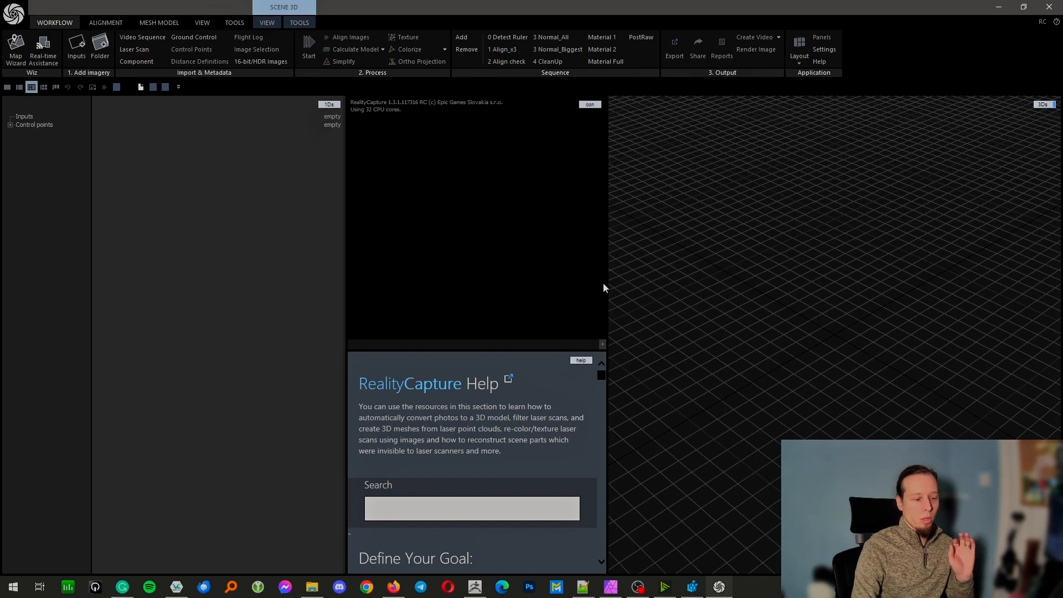
- Enlarge the console and help views by shrinking the 3D view to a narrow strip and giving help more height
drag(608, 285, 1042, 293)
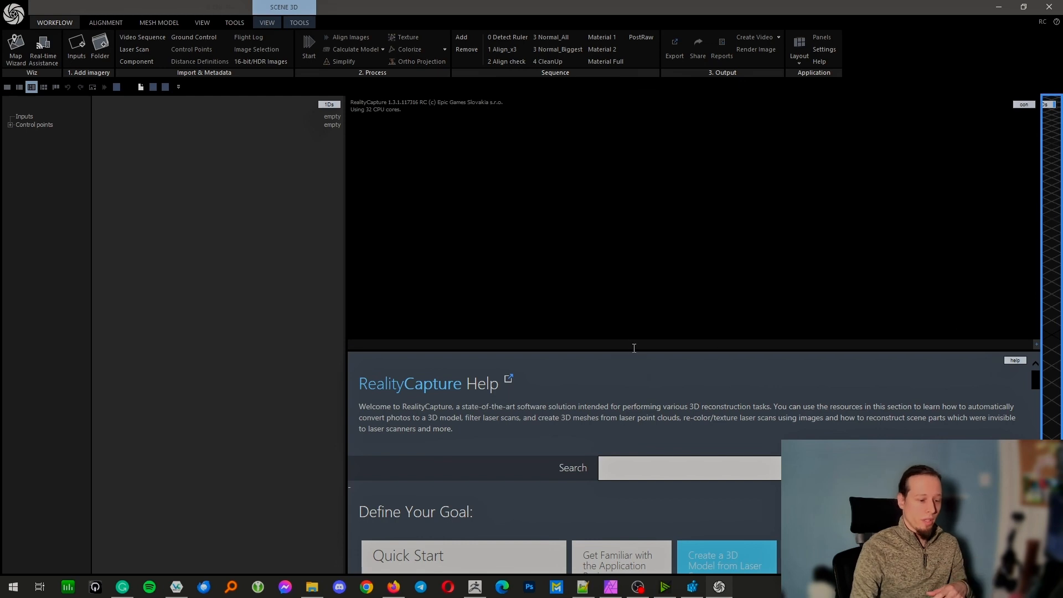
drag(635, 348, 639, 231)
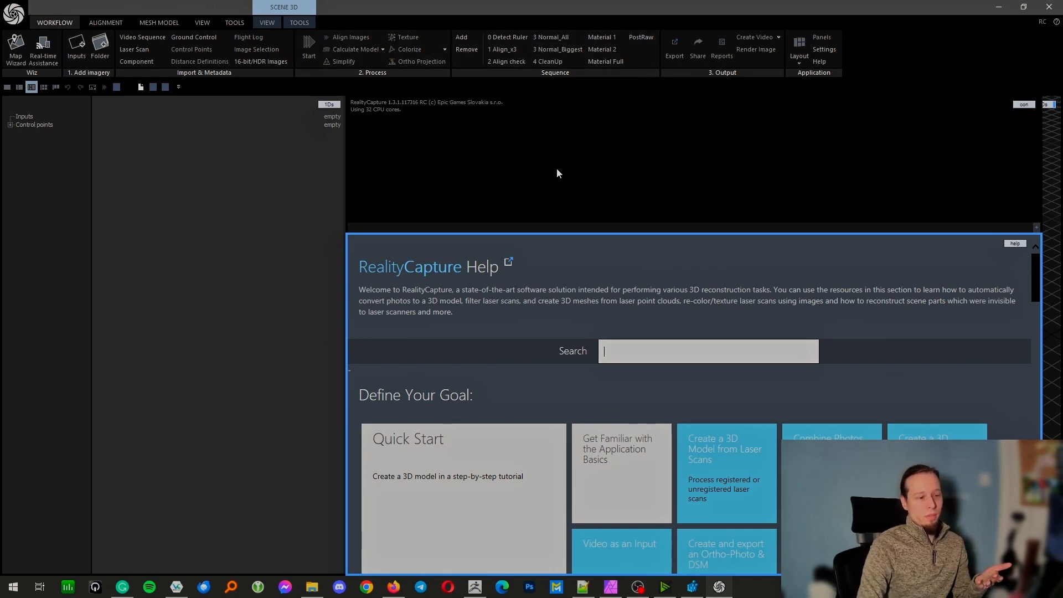
click(1016, 244)
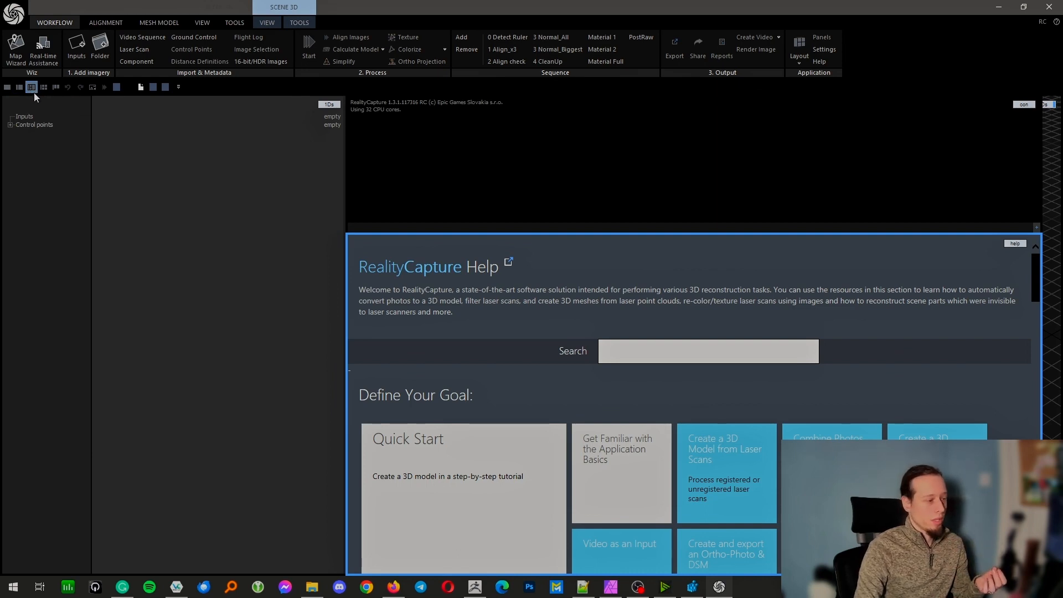
mouse_move(1046, 172)
mouse_down()
mouse_move(772, 146)
mouse_move(1041, 161)
mouse_up()
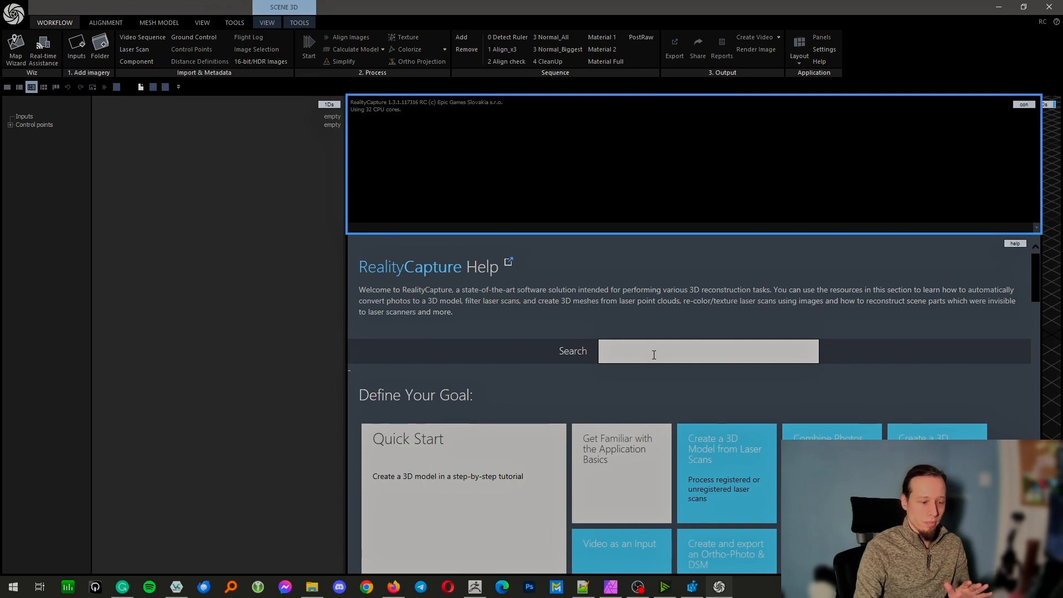
- Select con as the view type of the upper middle view and help as that of the view below it
click(655, 265)
click(1024, 104)
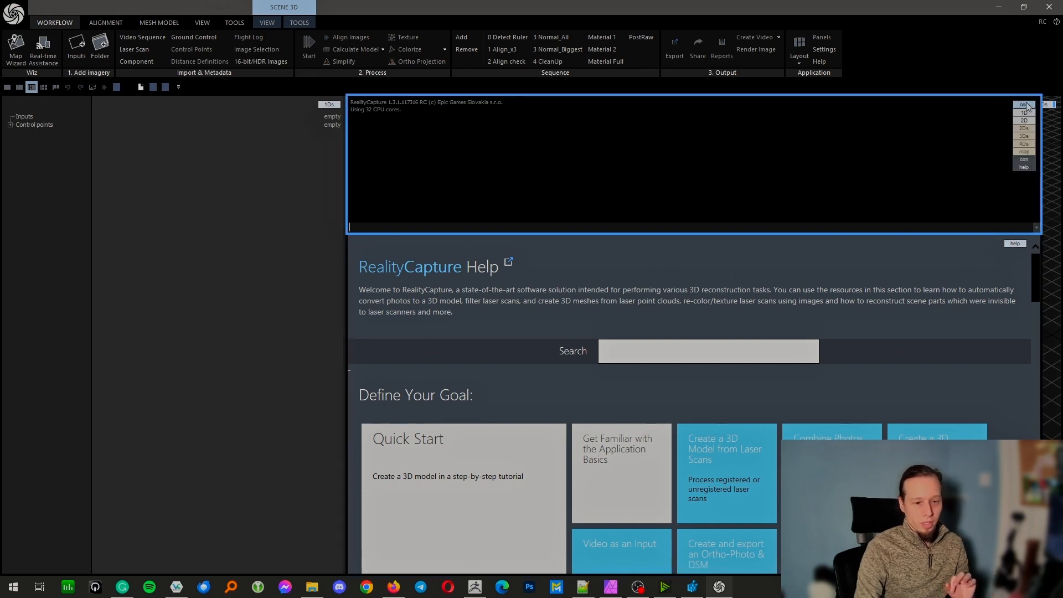
click(1025, 161)
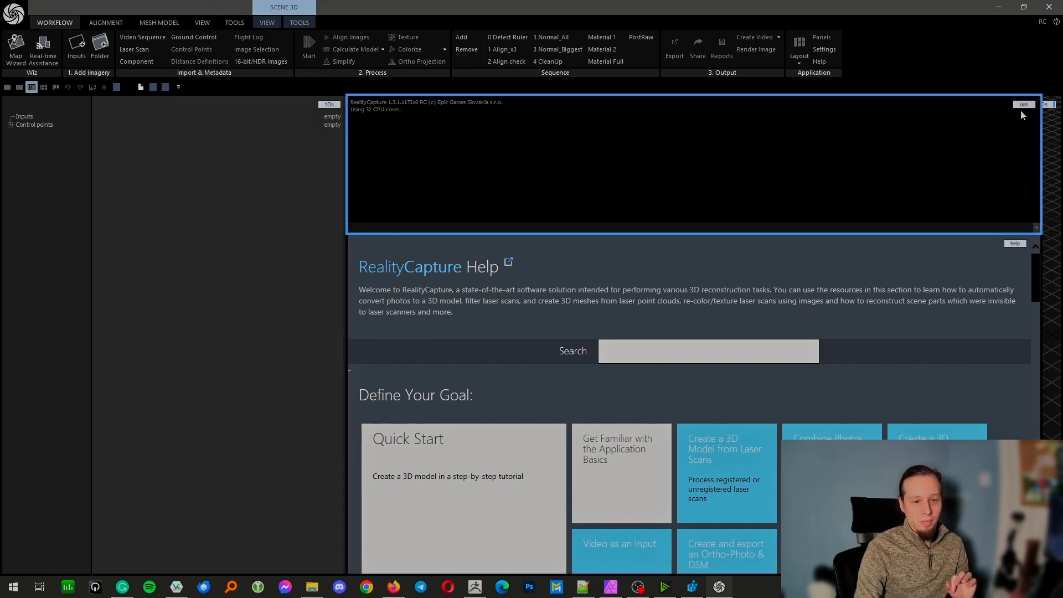
click(1012, 244)
click(1011, 244)
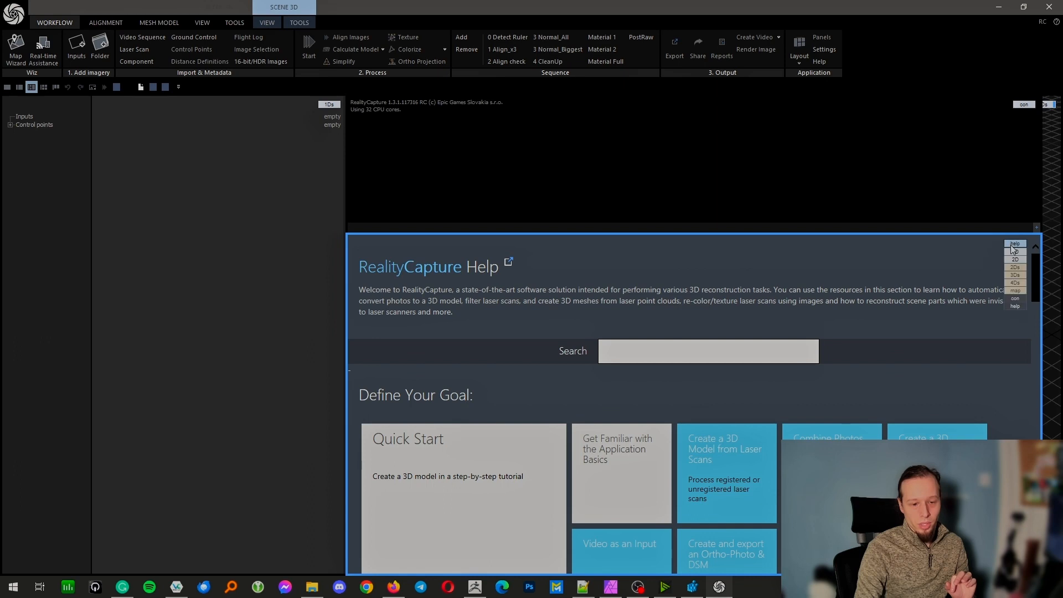
click(1015, 306)
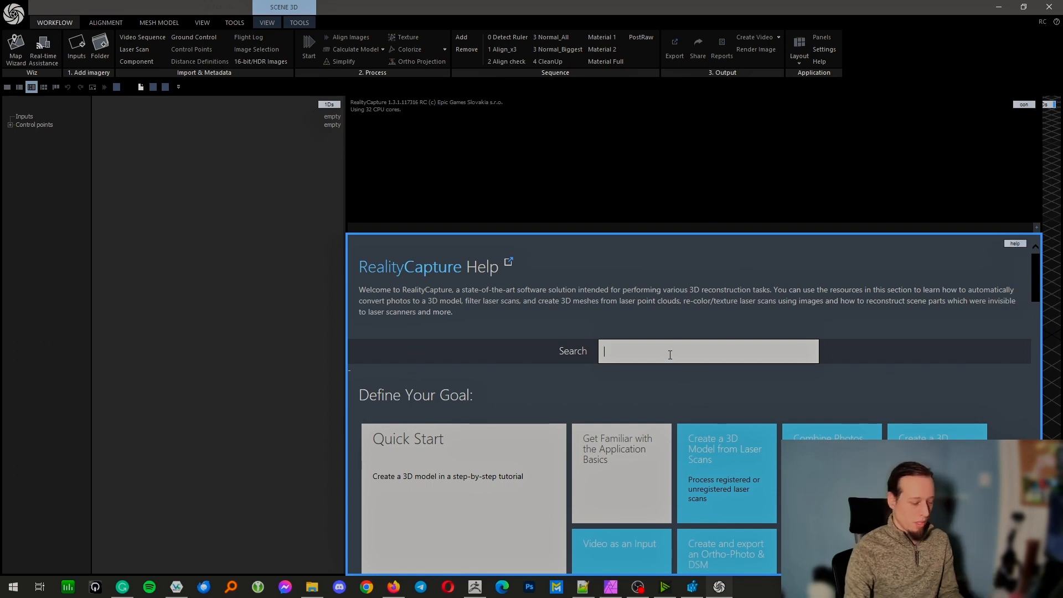
- Search the help for "cli", open List of All CLI Commands, and look through the project, image and selected-image commands
text(cli)
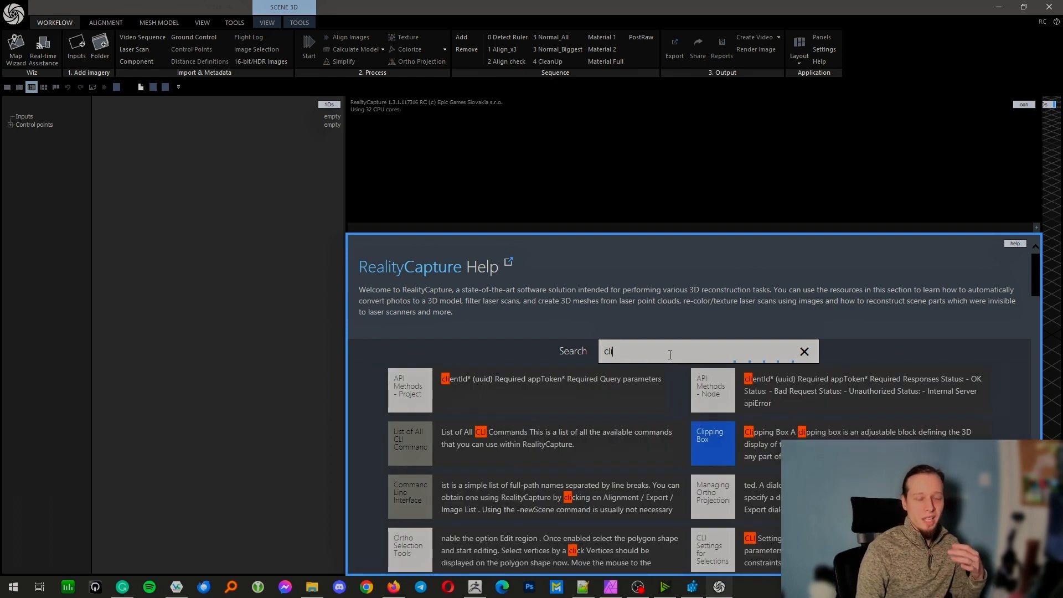
click(413, 447)
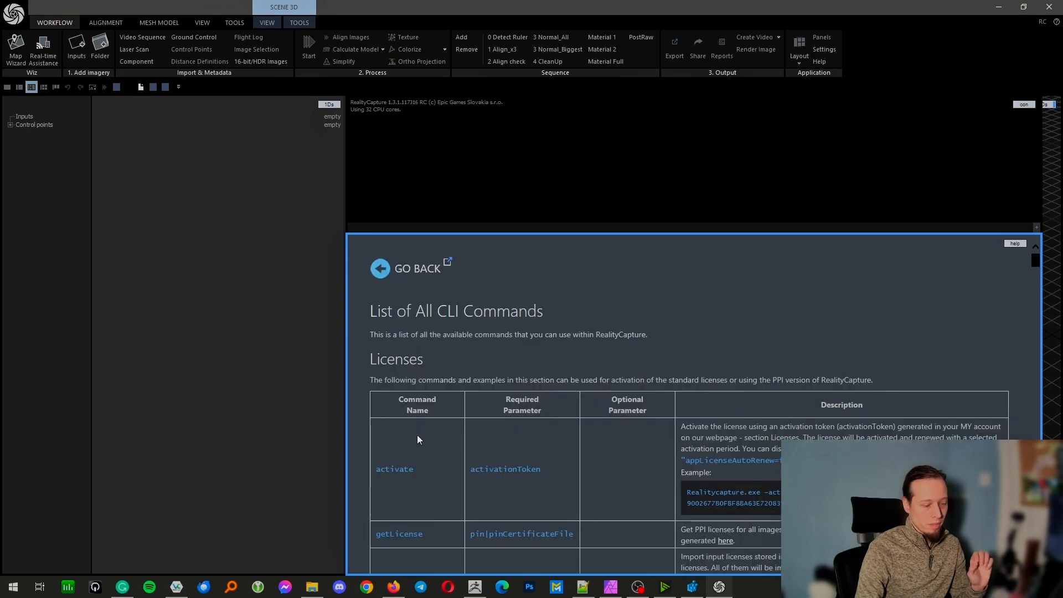
scroll(439, 413, down, 10)
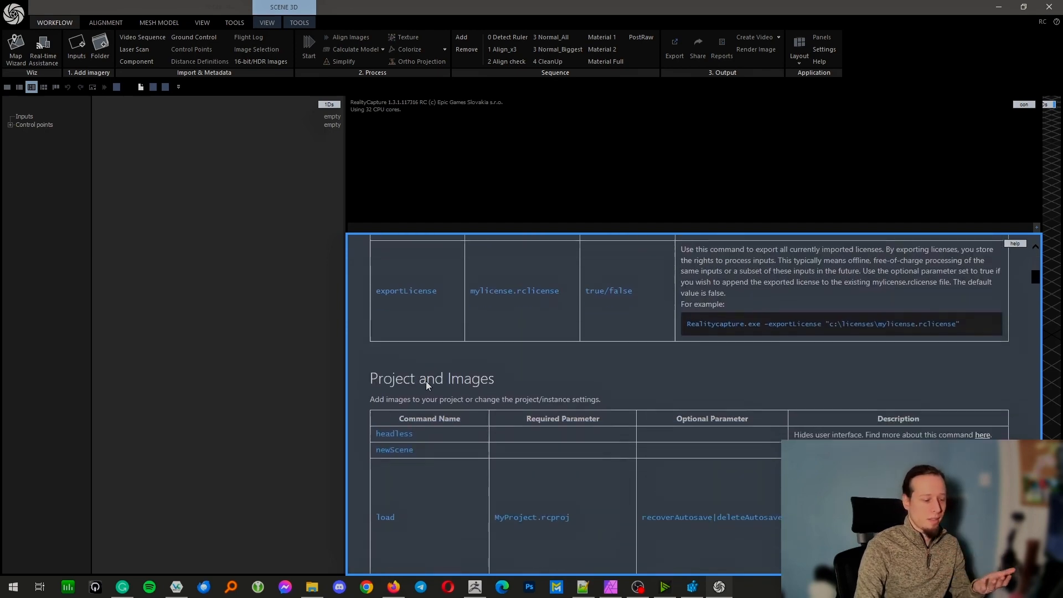
scroll(427, 399, down, 15)
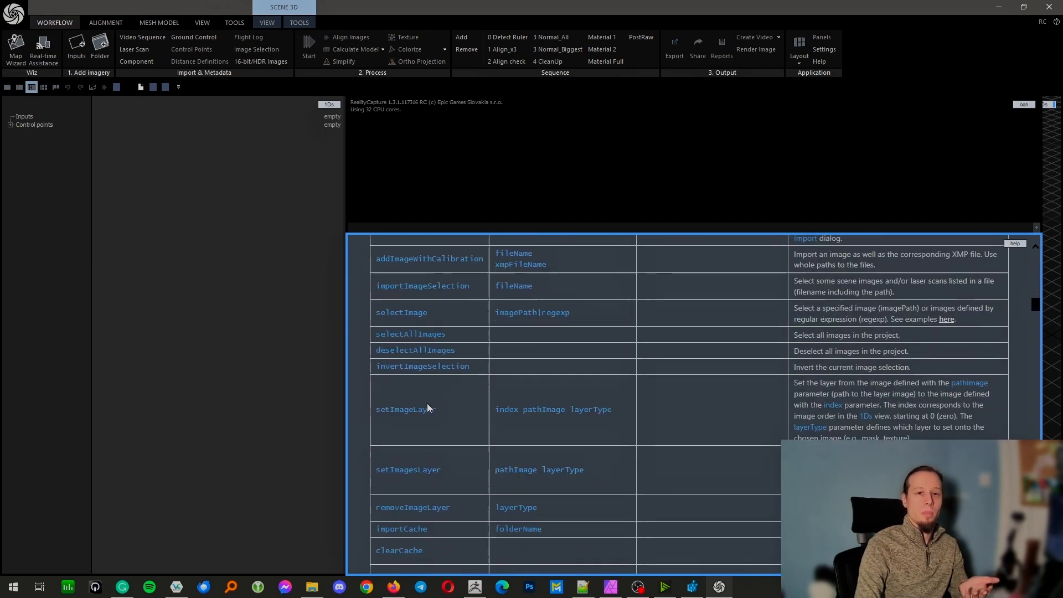
scroll(430, 409, down, 3)
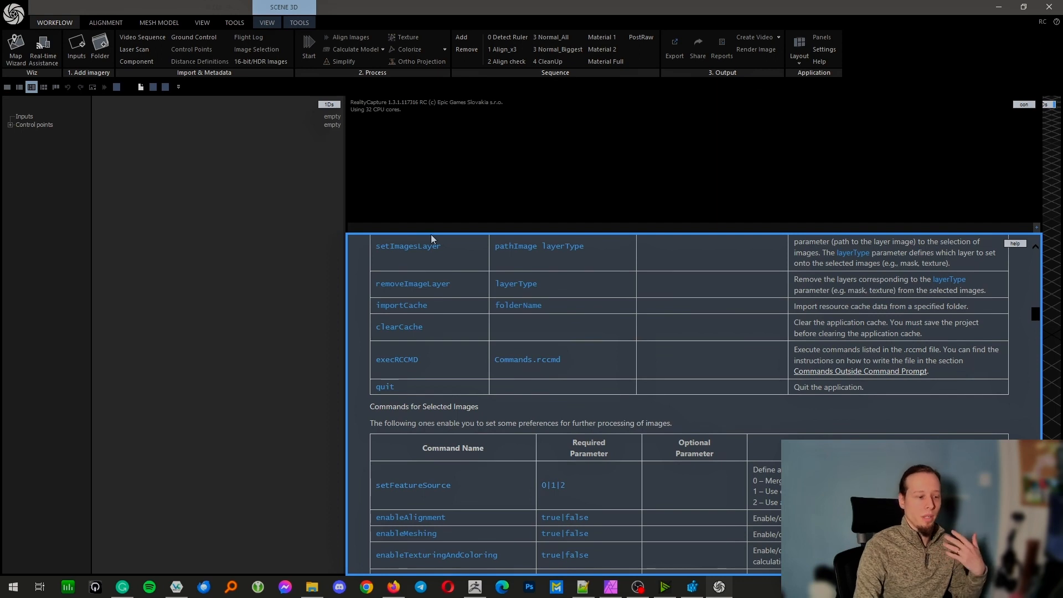
scroll(448, 423, down, 4)
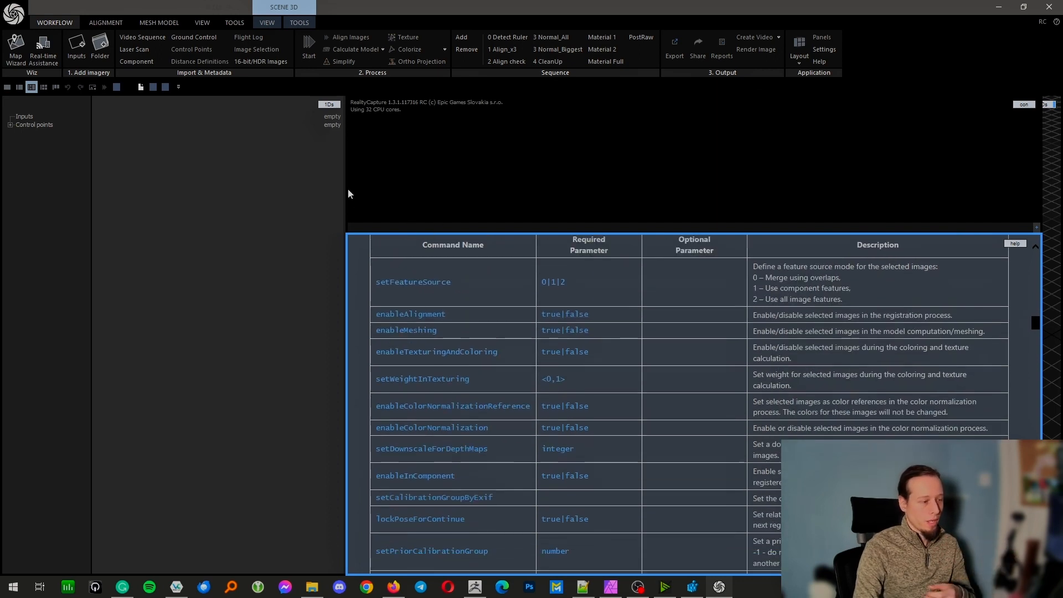
scroll(496, 421, down, 2)
scroll(495, 427, down, 1)
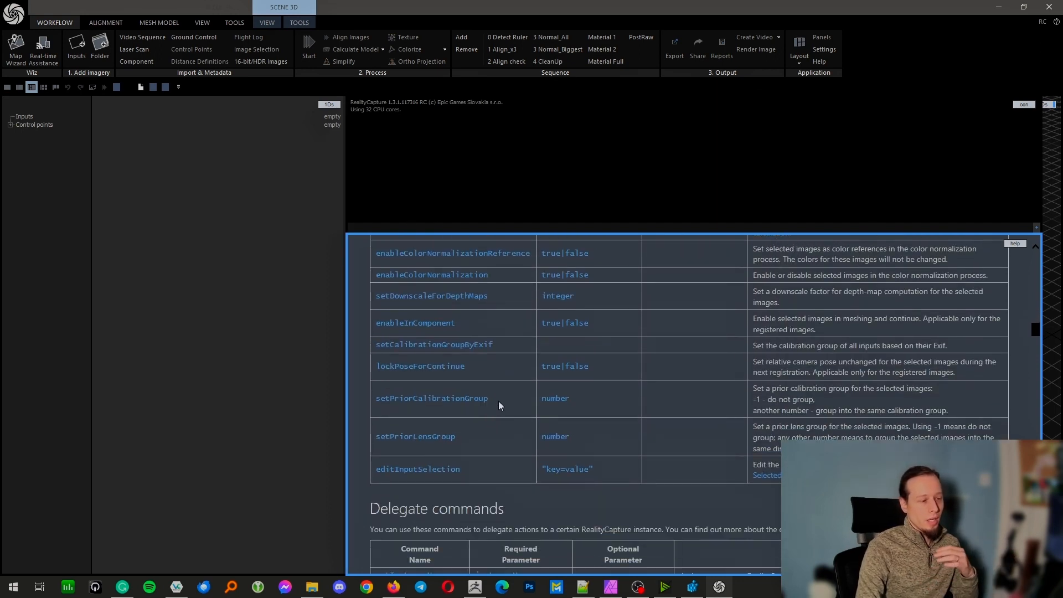
- Open the recent project RC-rebake_diffuse.rcproj
click(119, 23)
click(165, 26)
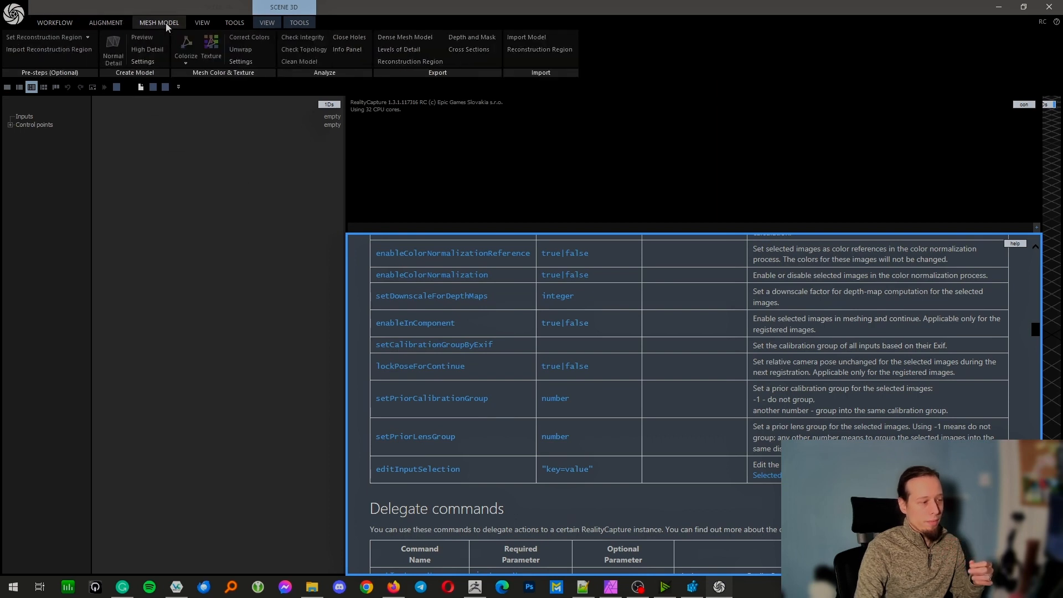
click(299, 22)
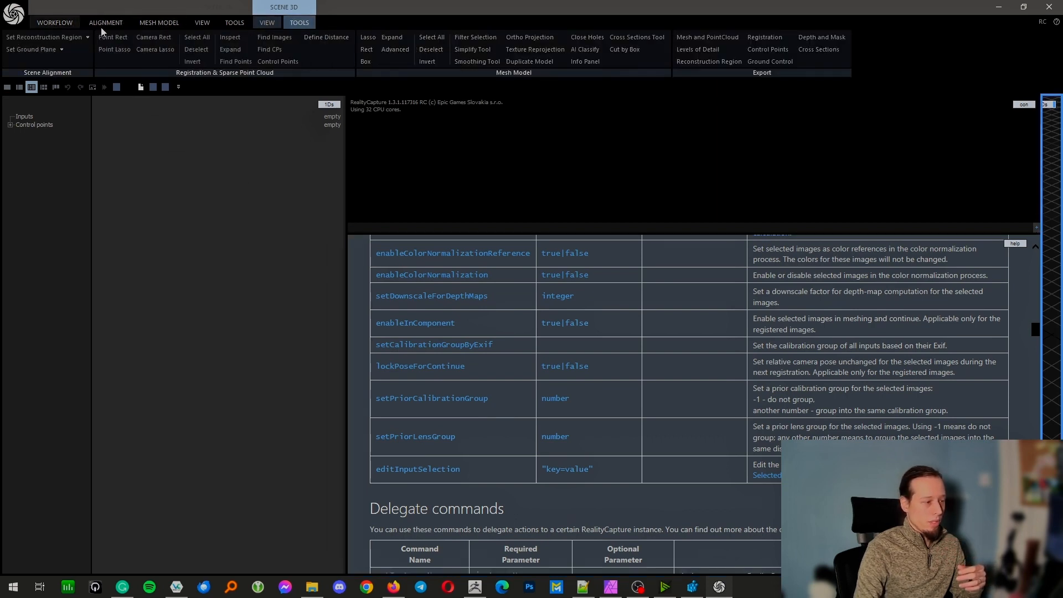
click(14, 13)
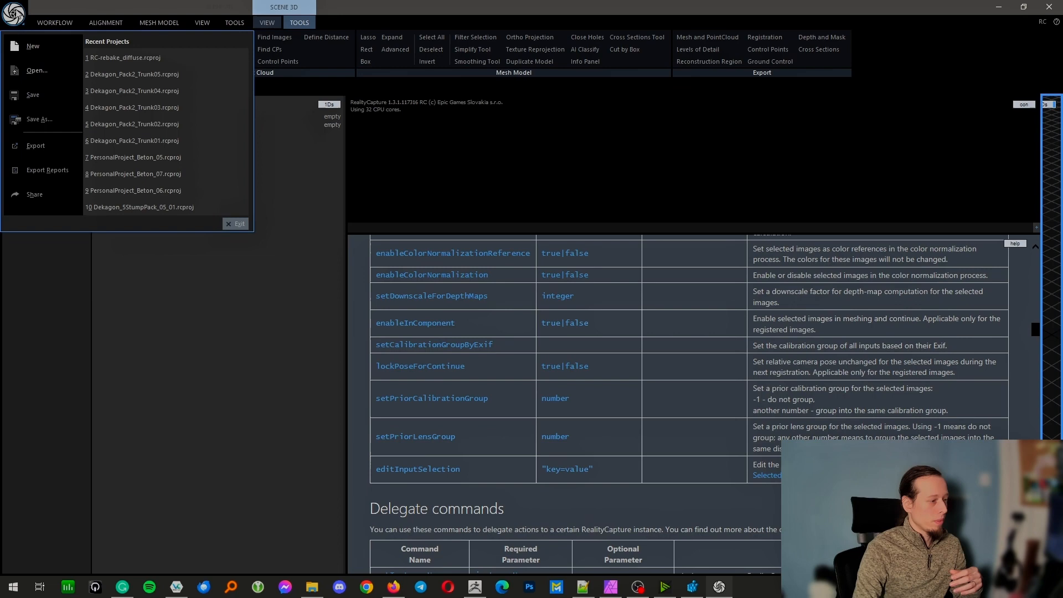
click(133, 58)
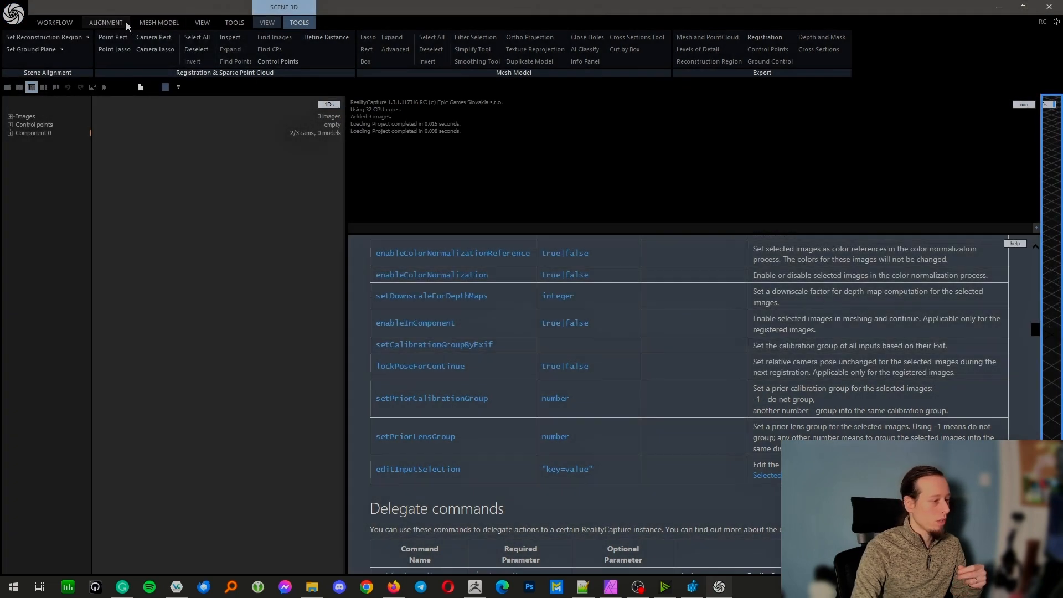
- Align the project's images and calculate a preview mesh model
click(122, 22)
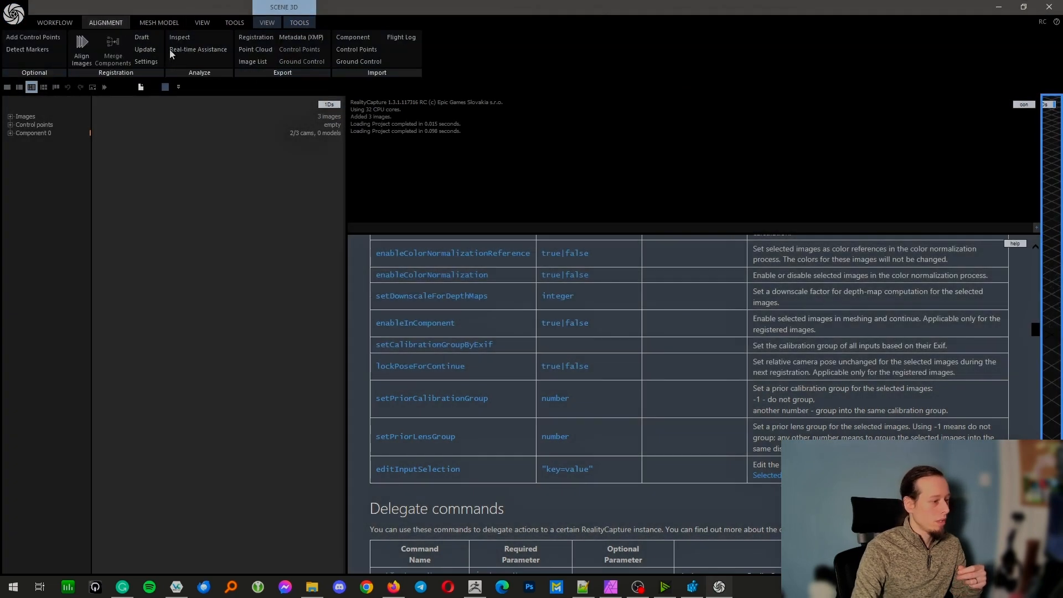
click(82, 49)
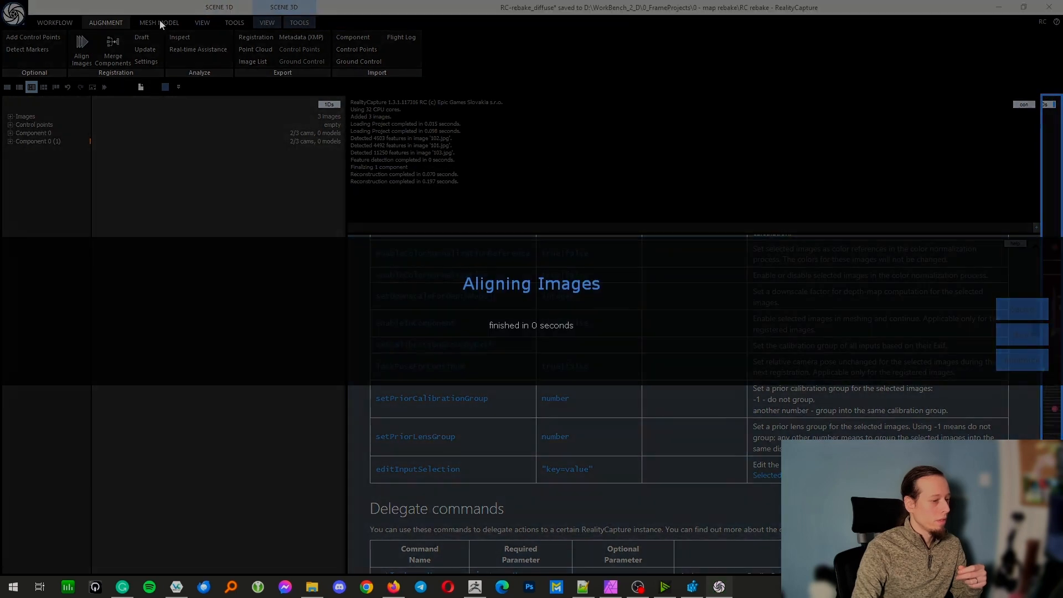
click(160, 22)
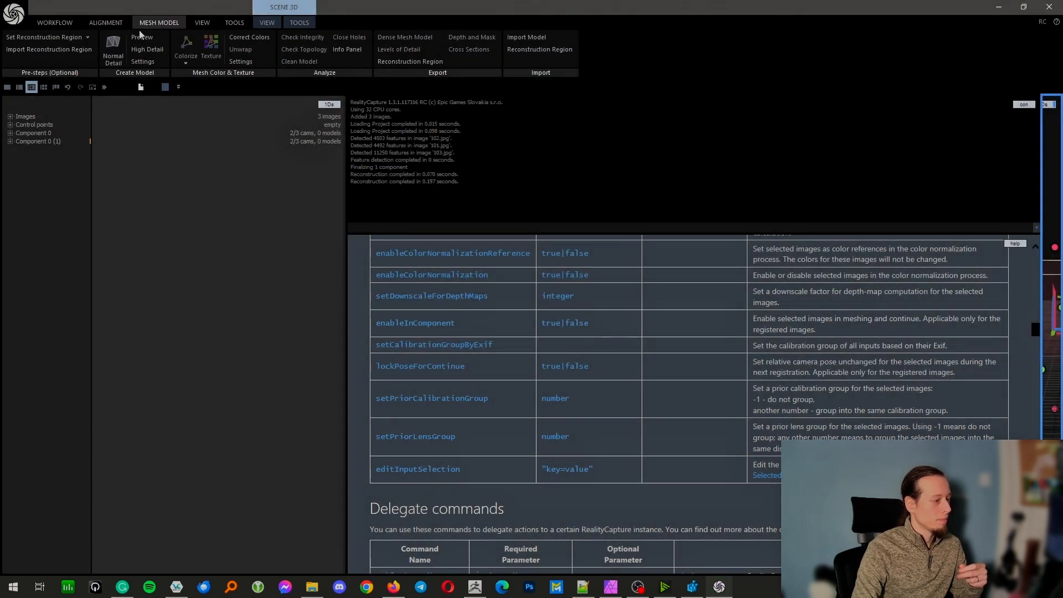
click(142, 38)
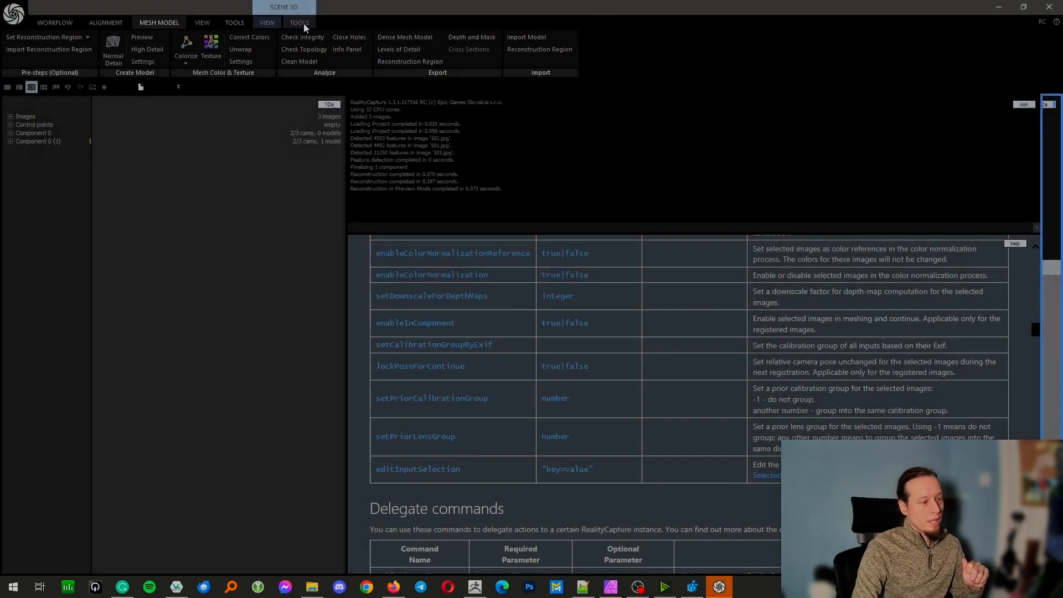
- Open the Cut by Box tool, widen the 3D view to show the model, and check the Fill cut holes options
click(304, 23)
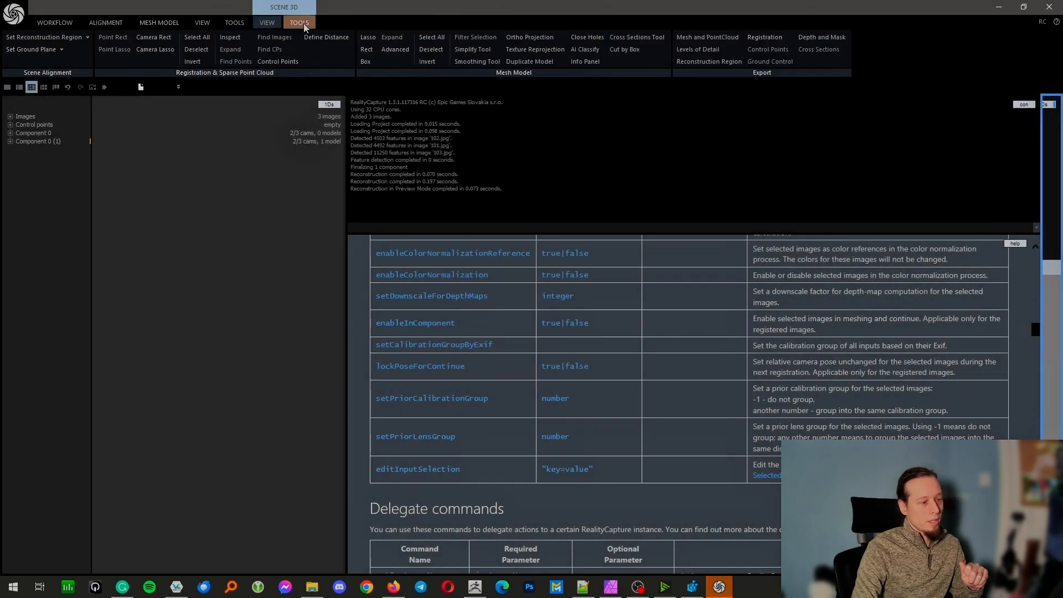
click(625, 50)
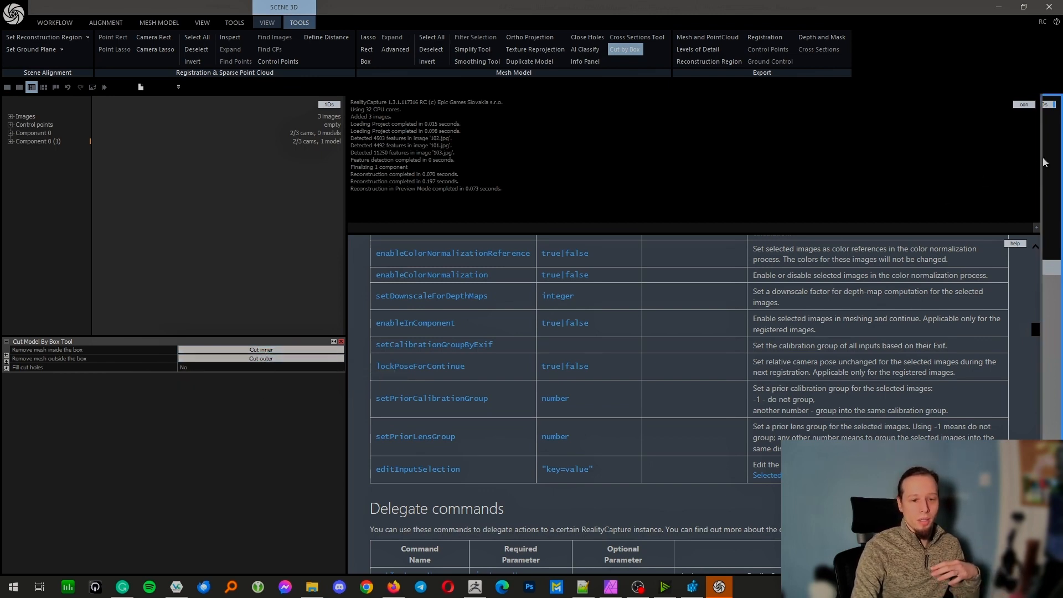
drag(1041, 157, 607, 178)
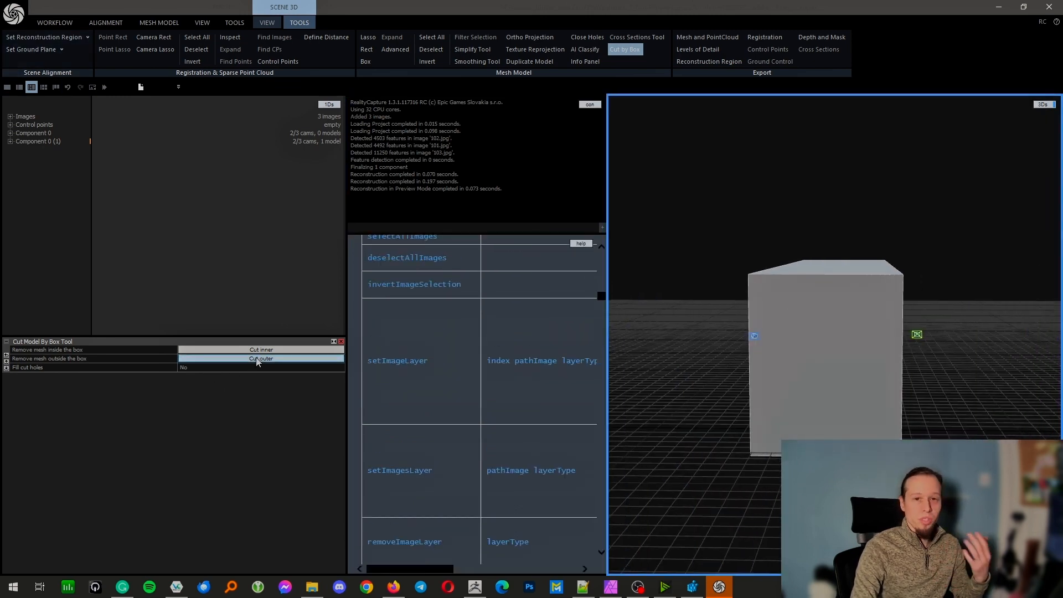
click(229, 371)
click(340, 368)
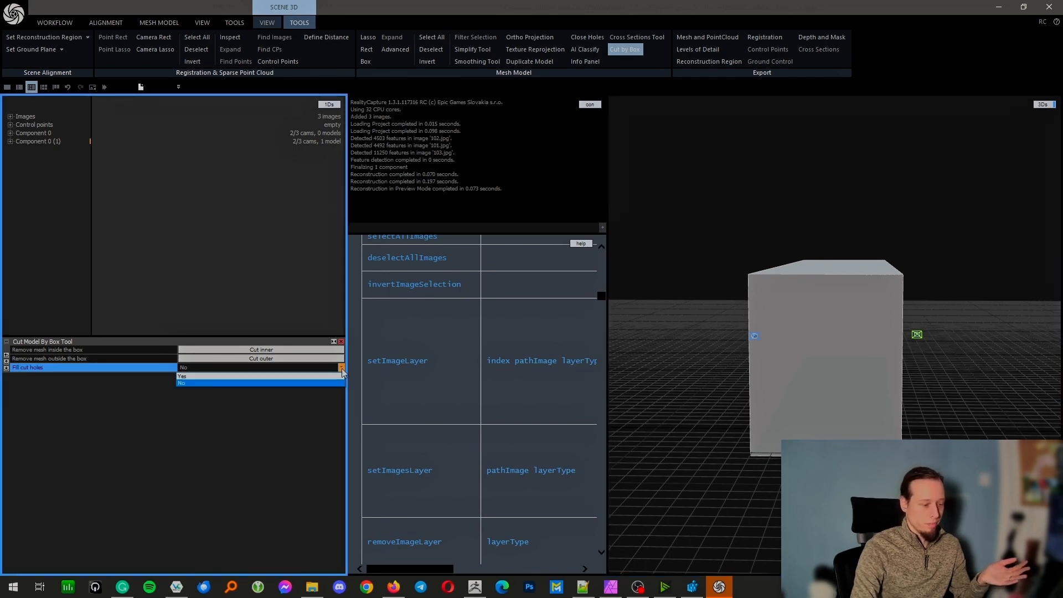
click(342, 369)
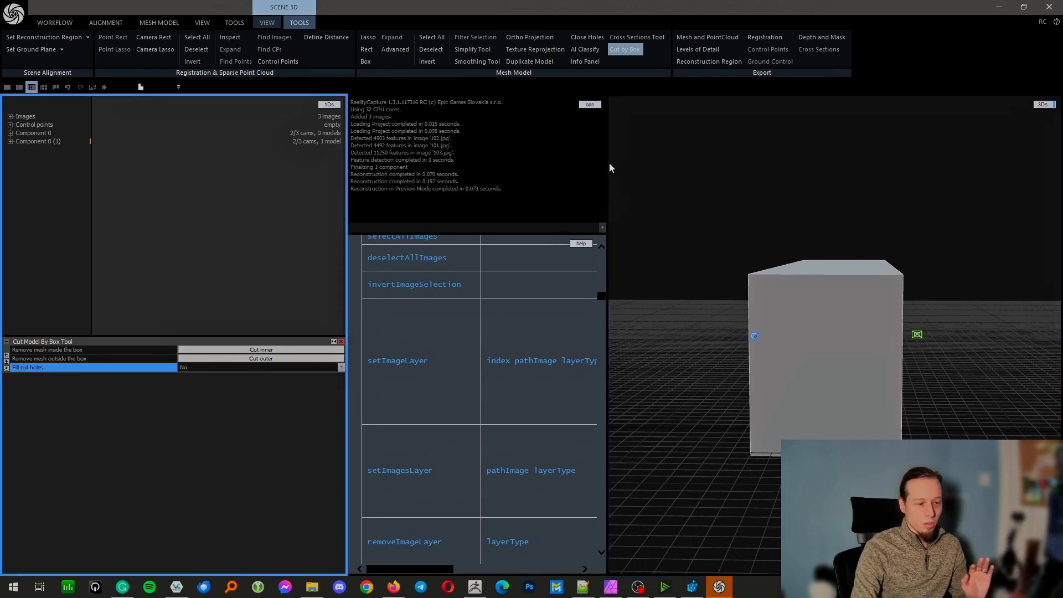
- Widen the help view, find "cutby" in the CLI command list, and examine cutByBox's parameters and the neighbouring model commands
drag(610, 164, 960, 162)
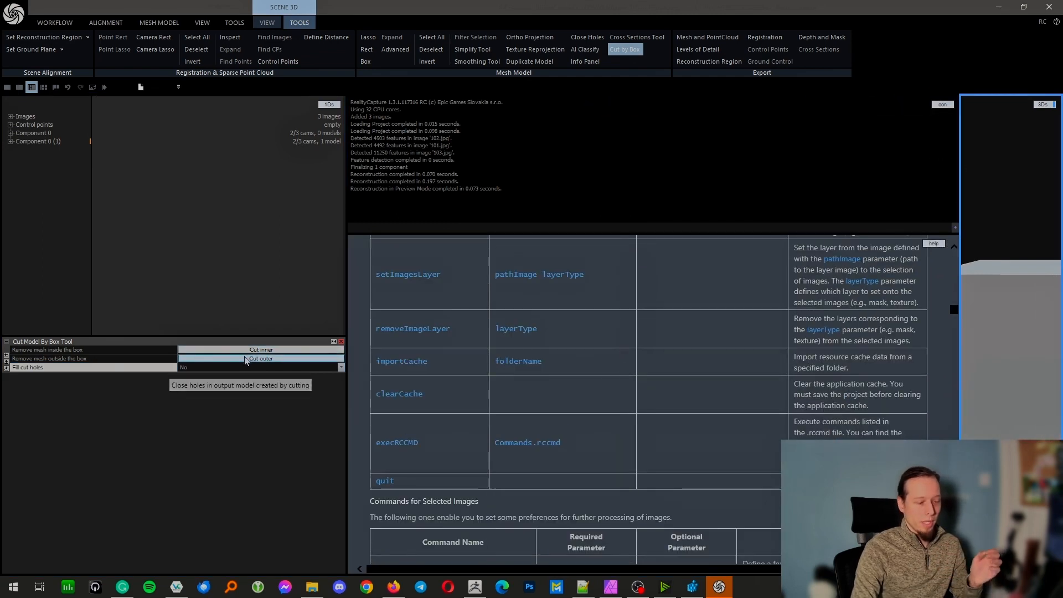
click(554, 393)
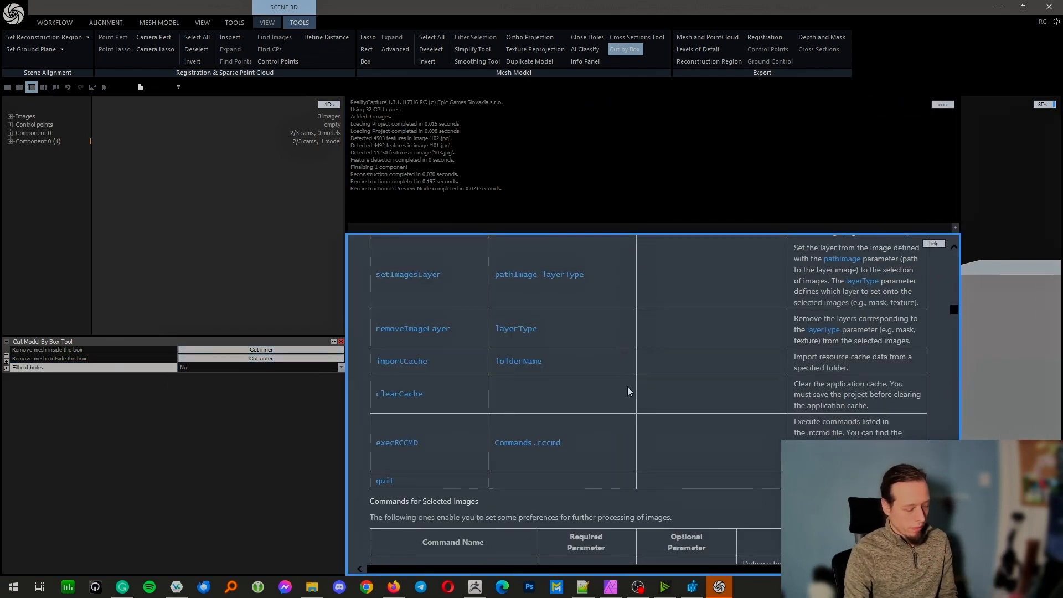
key(ctrl+f)
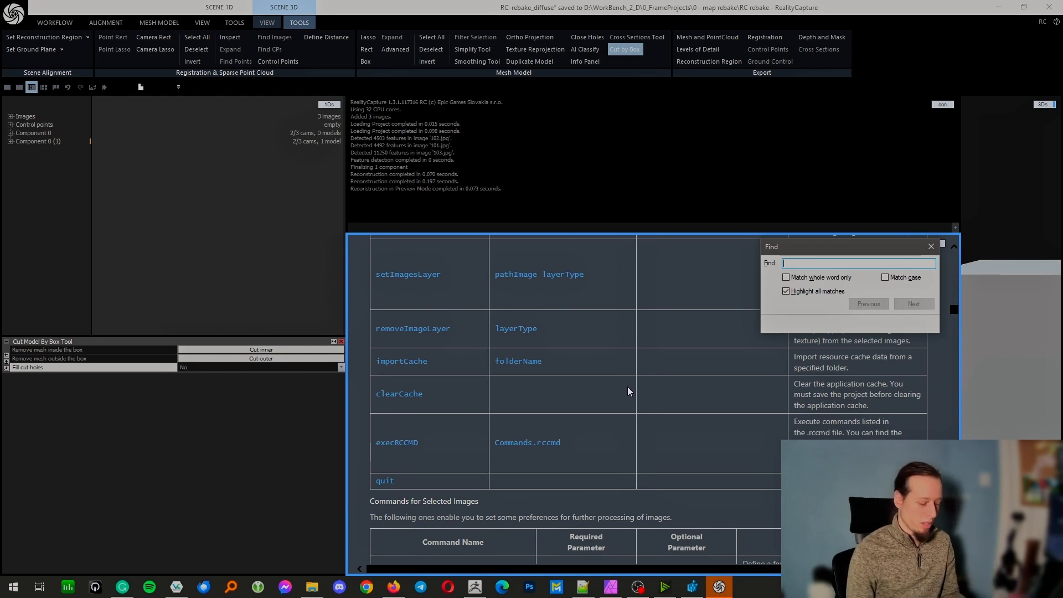
text(cutby)
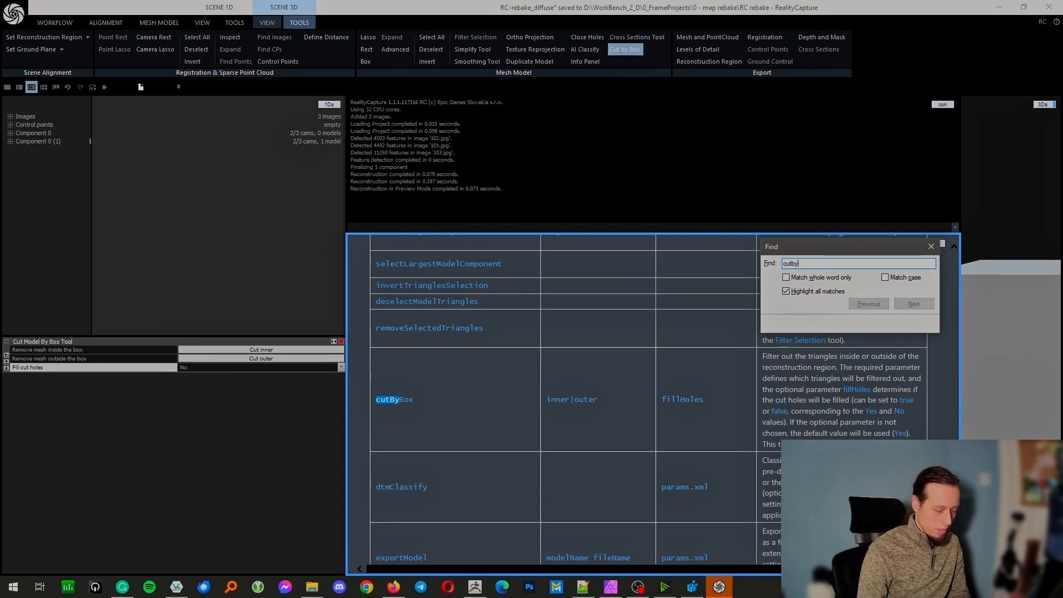
drag(839, 256, 456, 176)
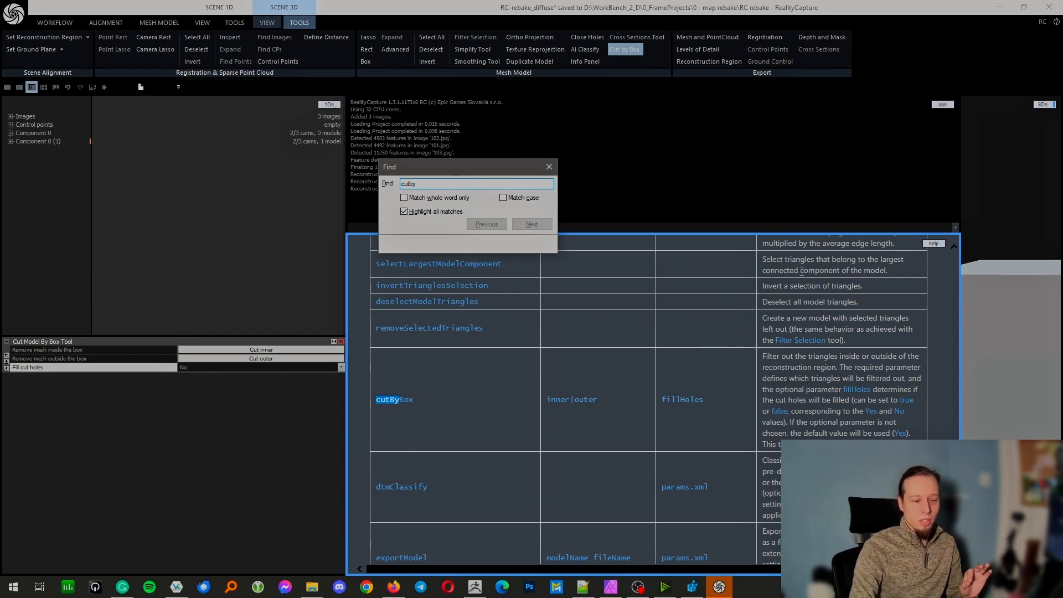
scroll(846, 326, up, 4)
scroll(846, 325, up, 2)
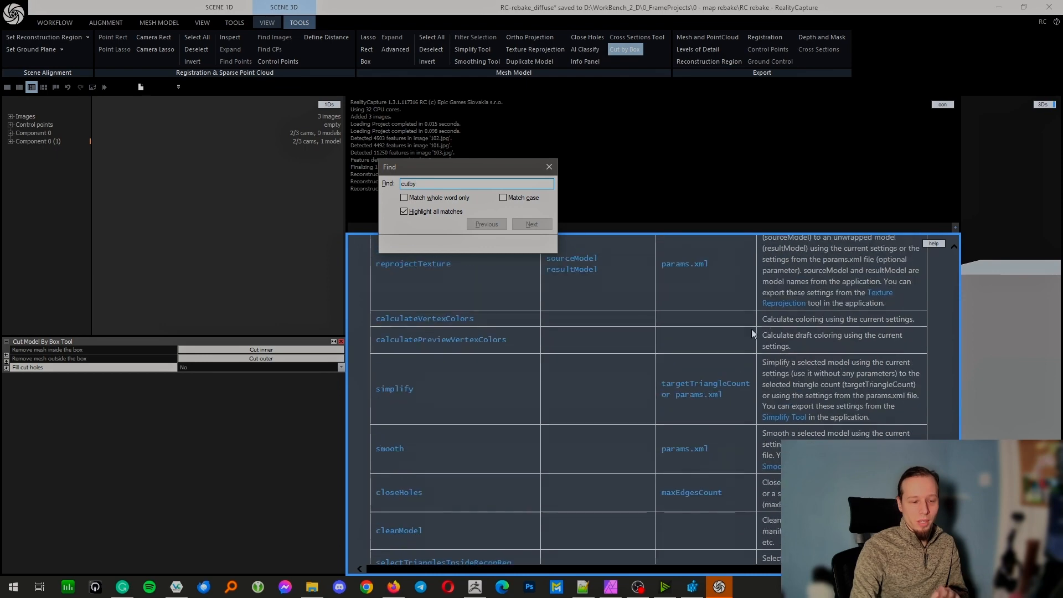
scroll(820, 347, down, 3)
scroll(816, 348, down, 3)
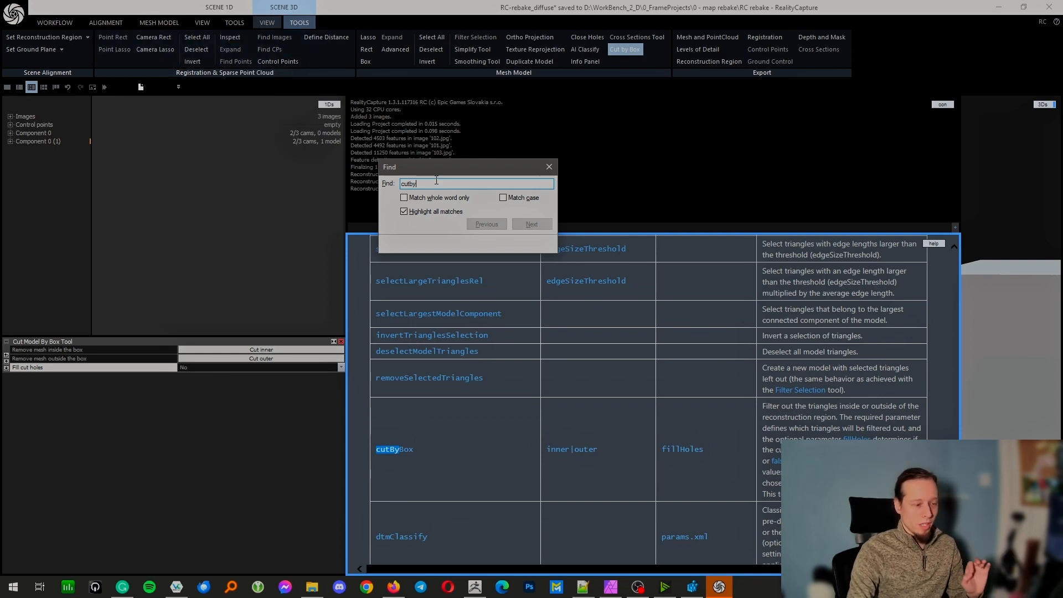
- Copy cutByBox from the help table, enter "-cutByBox outer" in the console, and keep Fill cut holes set to No
click(424, 453)
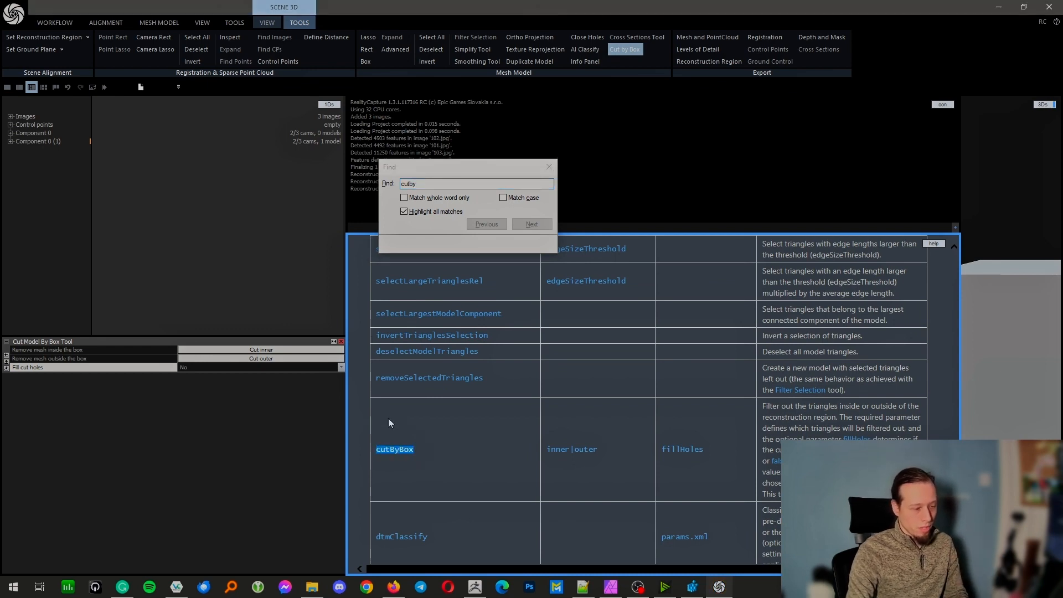
click(500, 162)
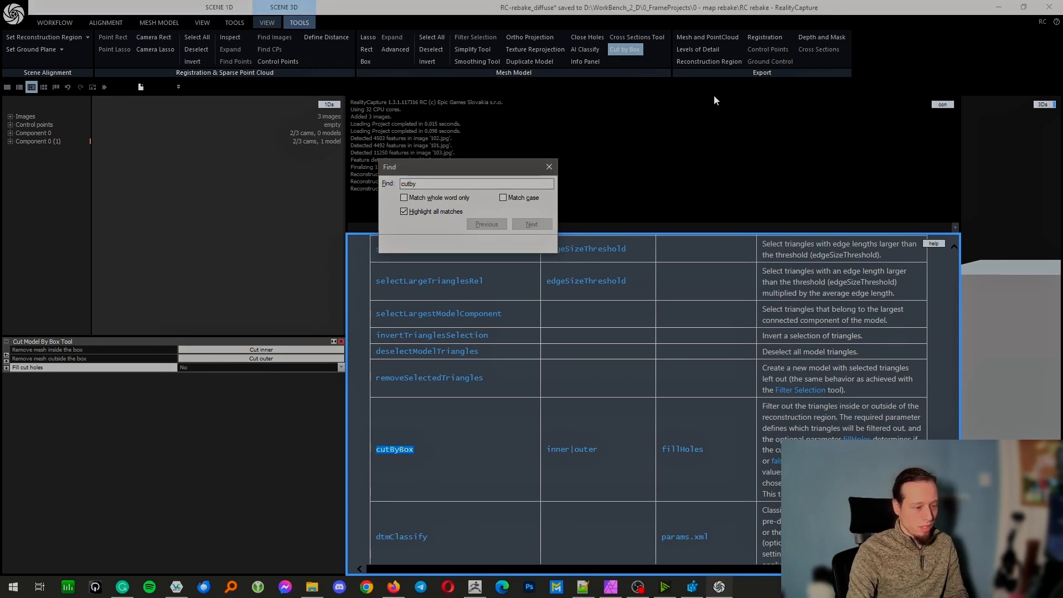
click(553, 169)
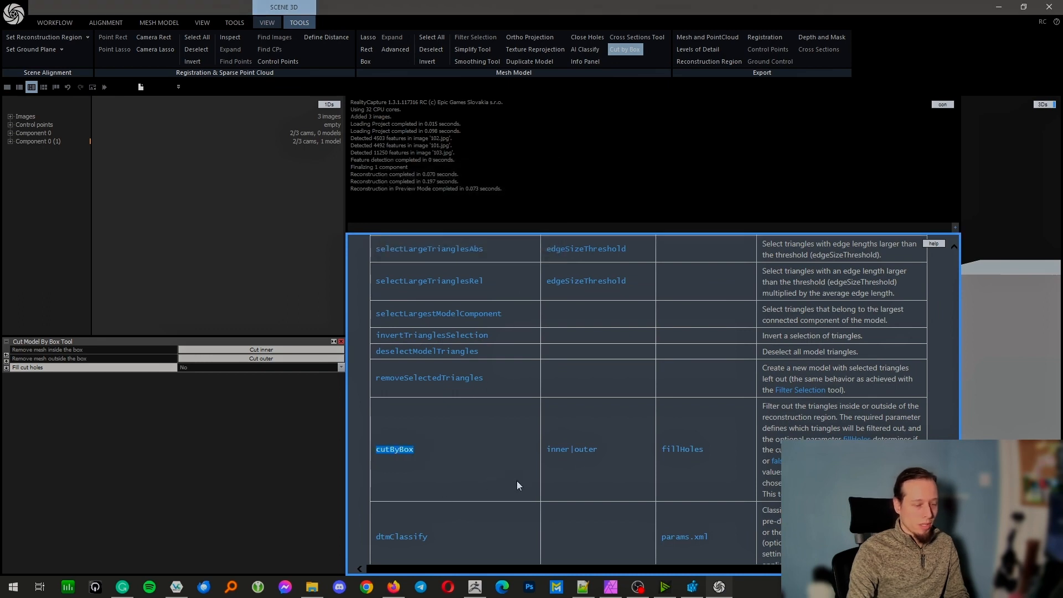
double_click(390, 450)
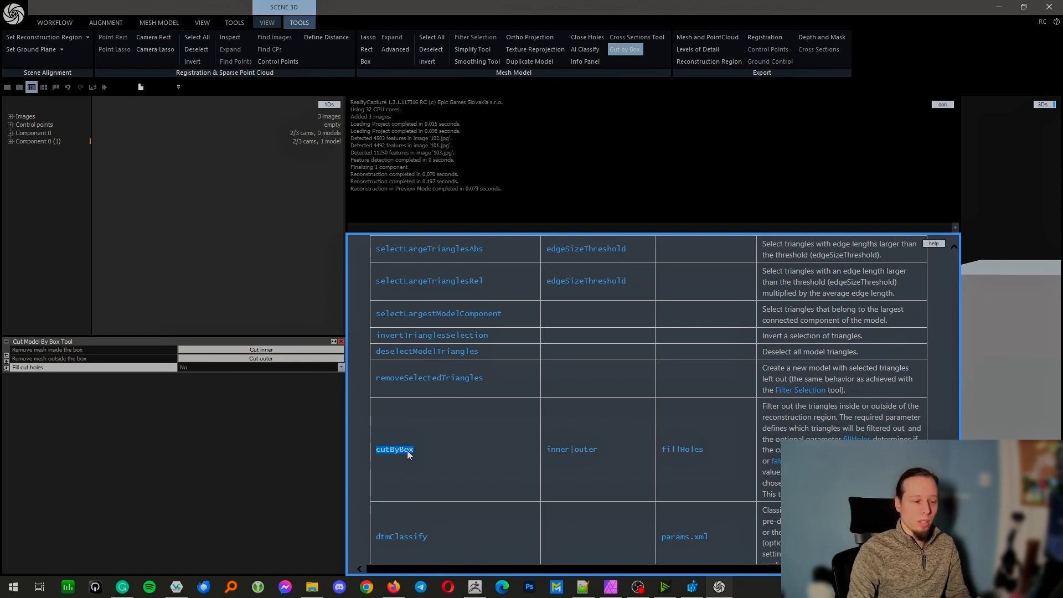
click(454, 227)
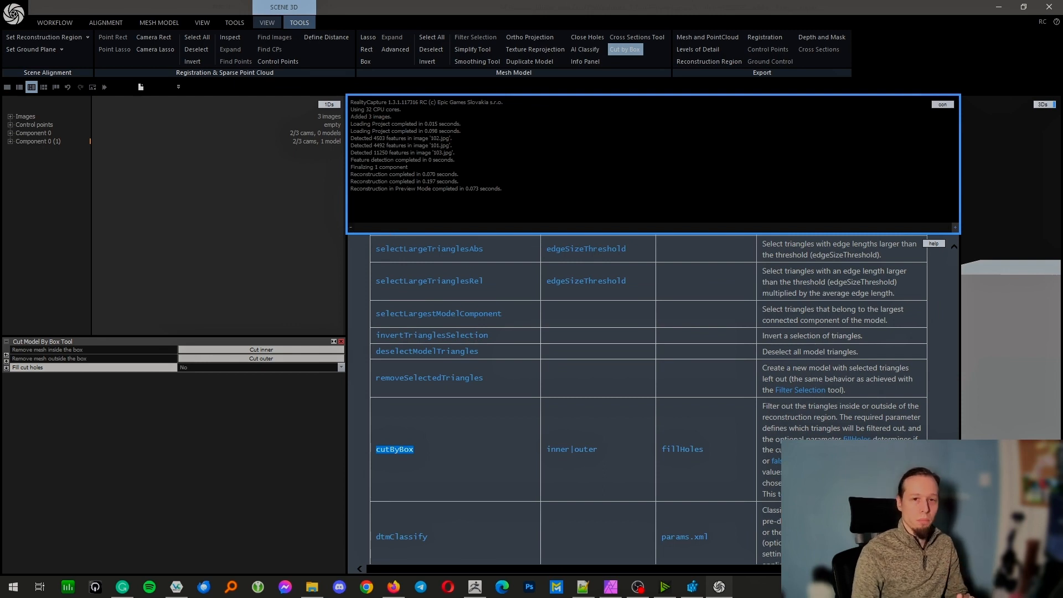
key(ctrl+v)
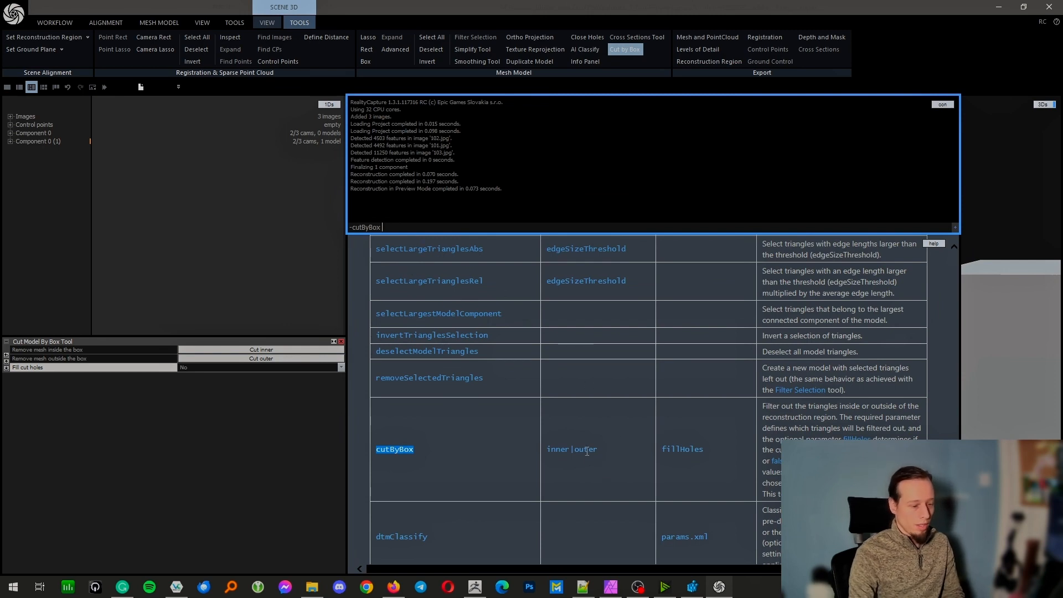
text(outer)
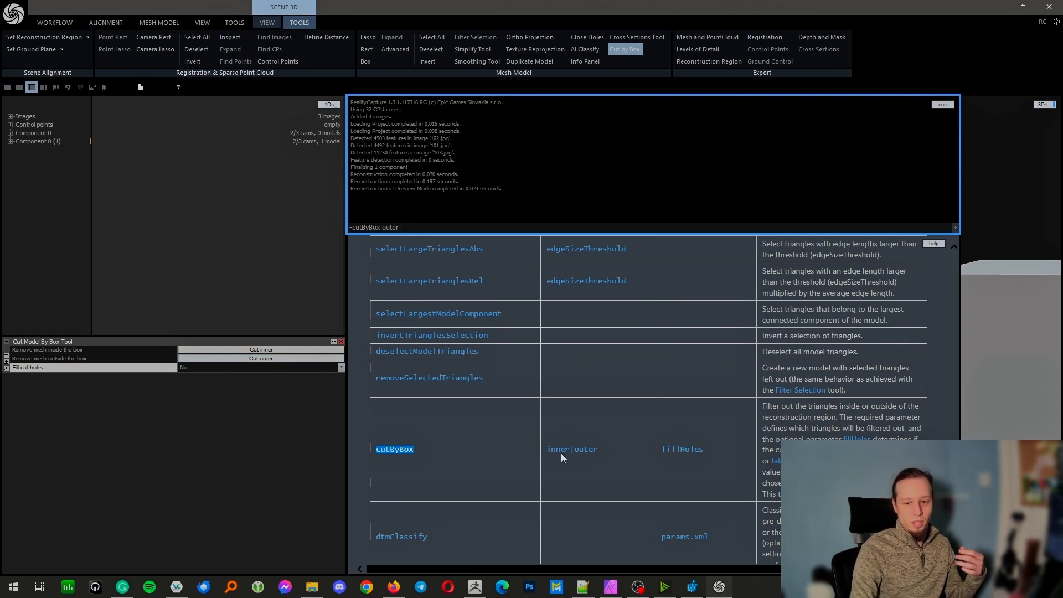
click(342, 367)
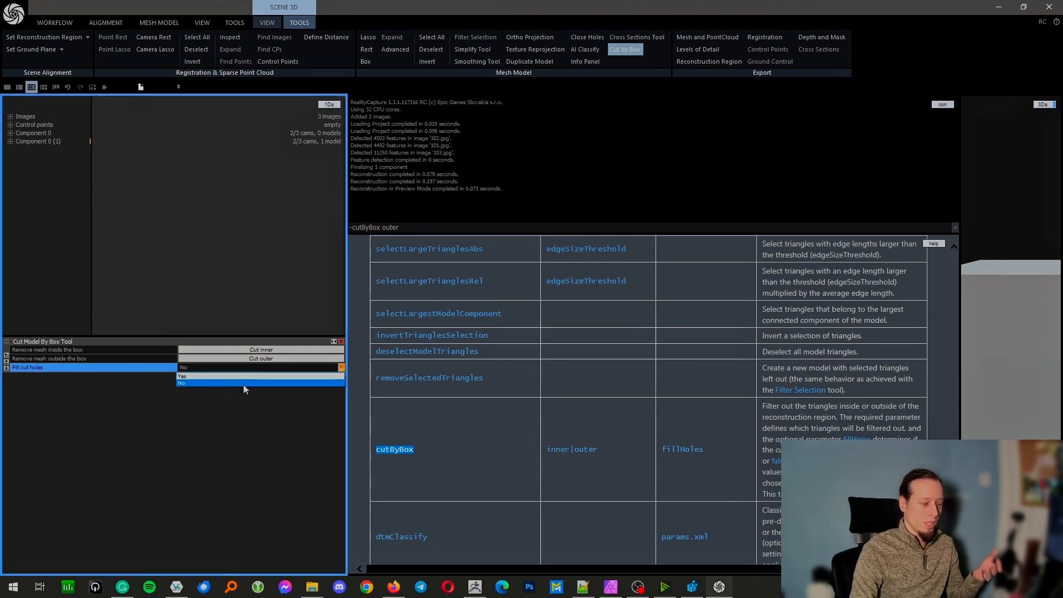
click(243, 384)
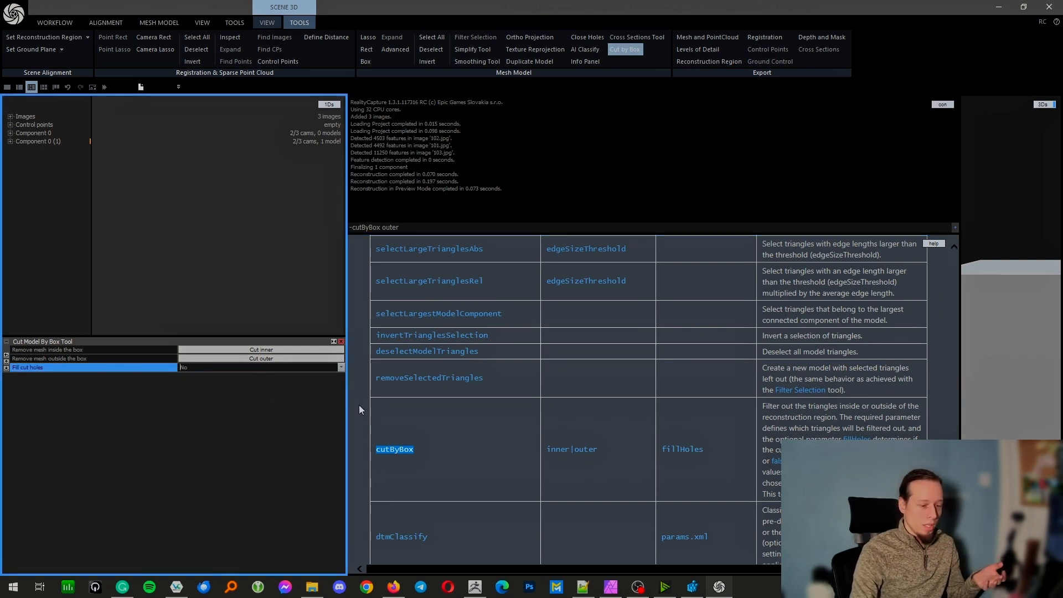
click(474, 227)
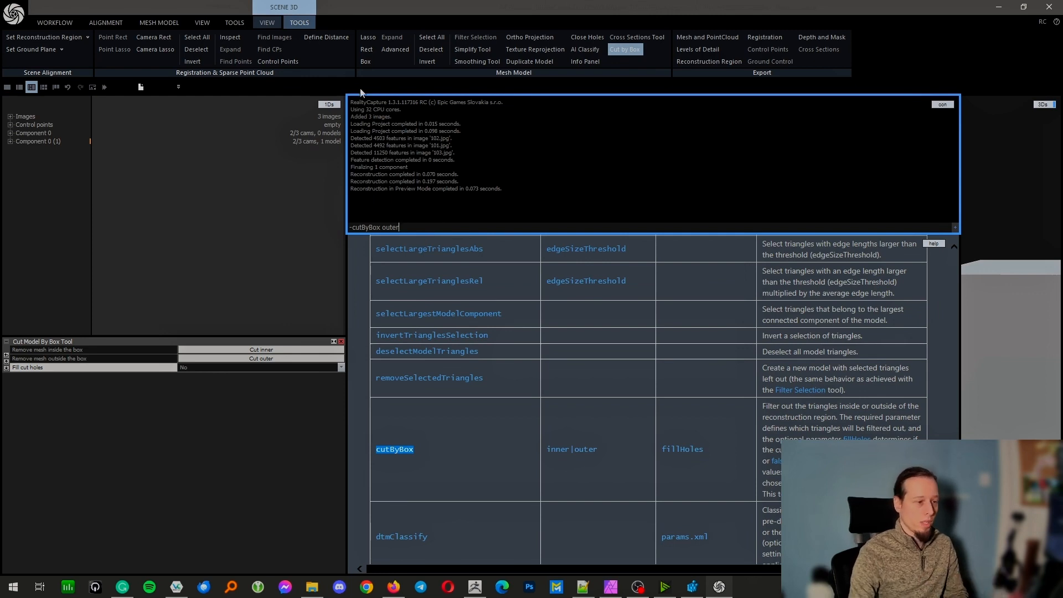
- Add a sequence command button named CutByBoxOuter for the entered console command
click(55, 22)
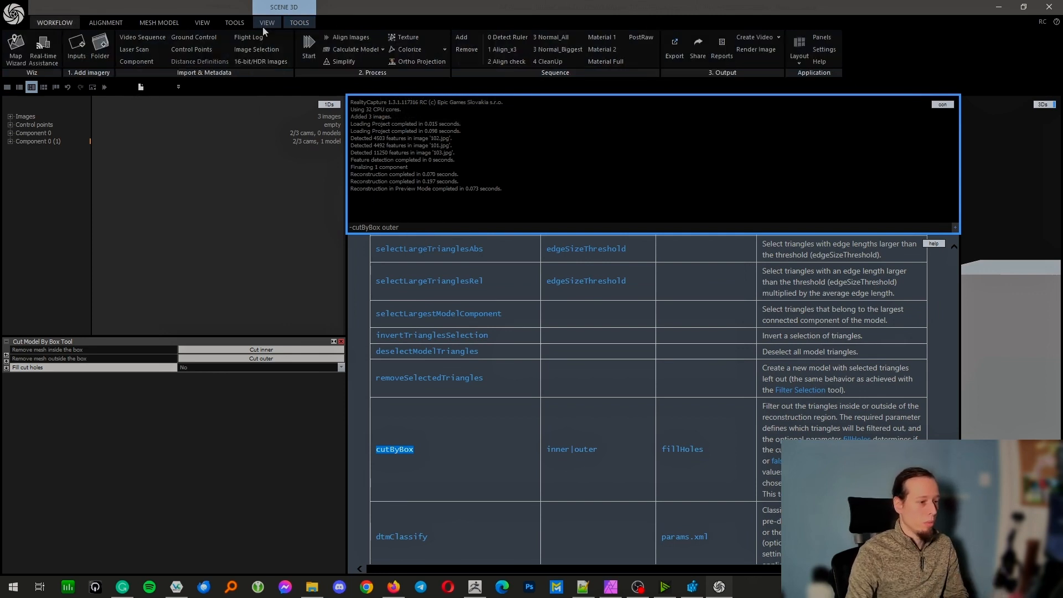
click(461, 38)
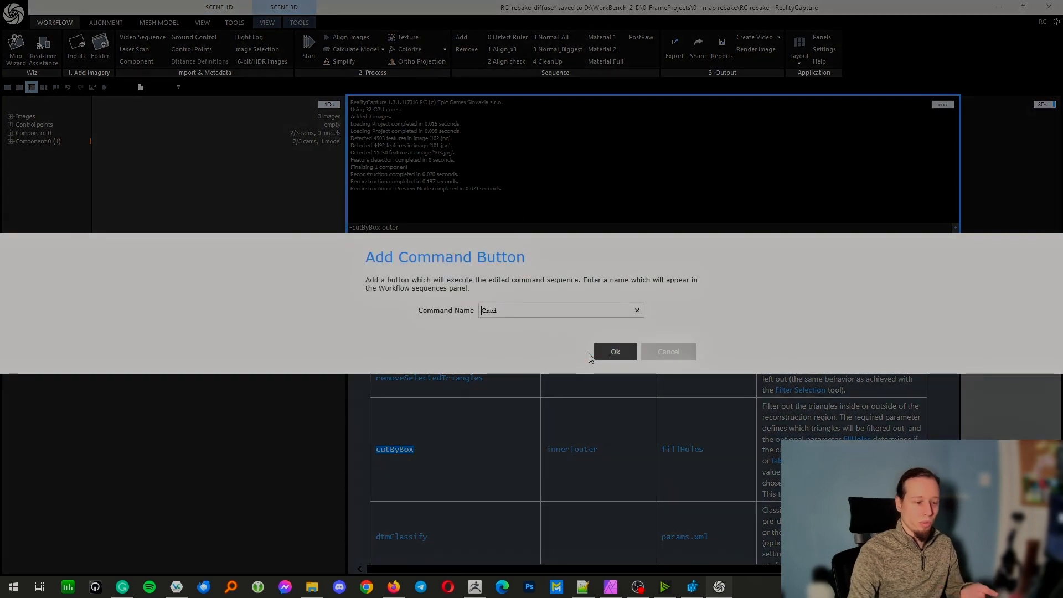
drag(527, 310, 400, 301)
text(Cu)
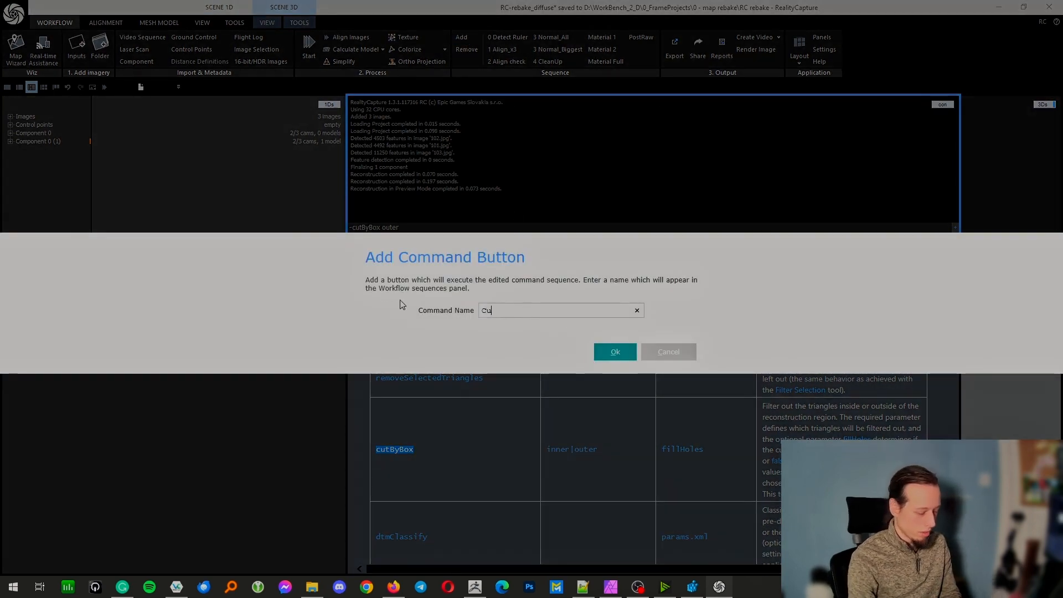
text(tByBoxOuter)
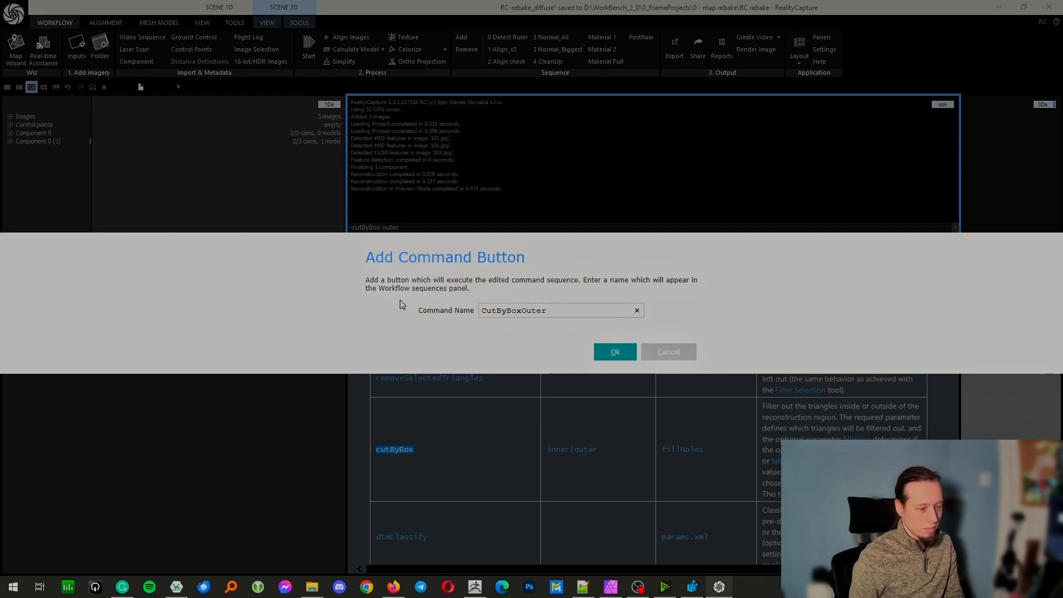
key(Return)
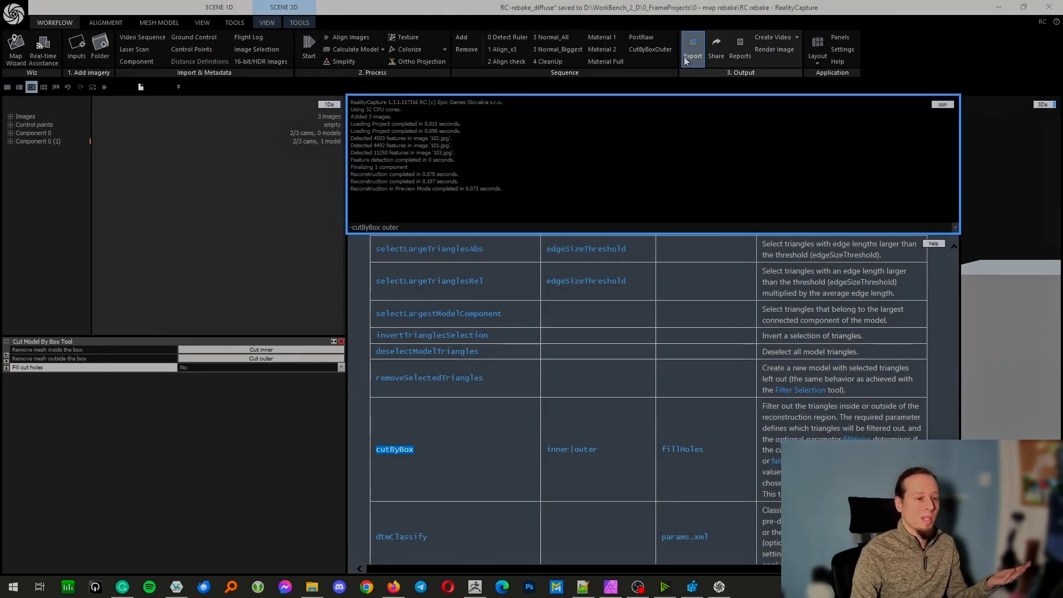
- Open BatchButtons value 10 in Registry Editor, then switch to Notepad++ and examine the PostRaw sequence's defineDistance and scaleReconstructionRegion commands
click(692, 587)
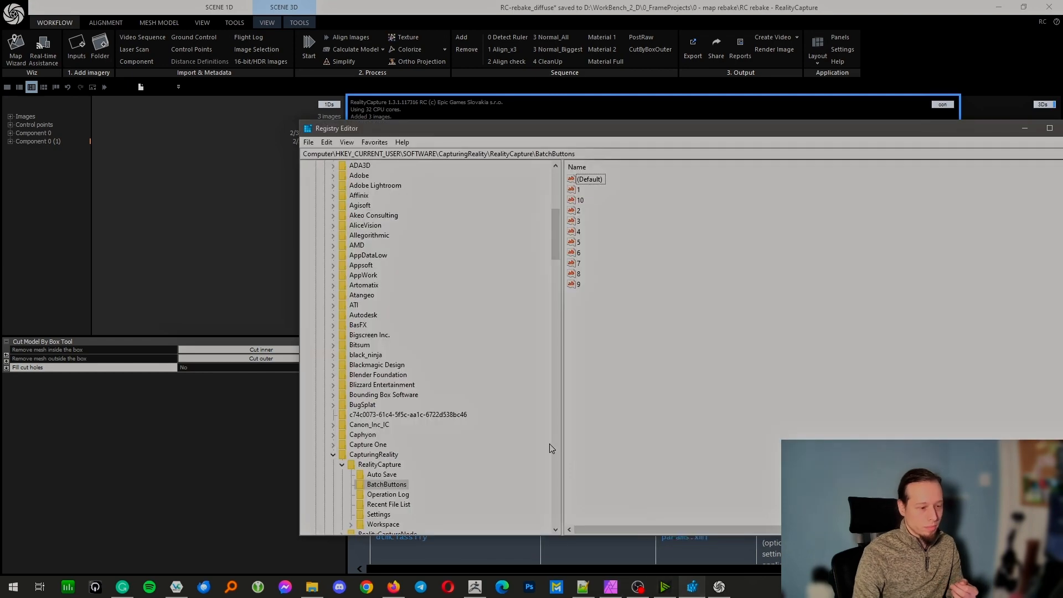
double_click(580, 200)
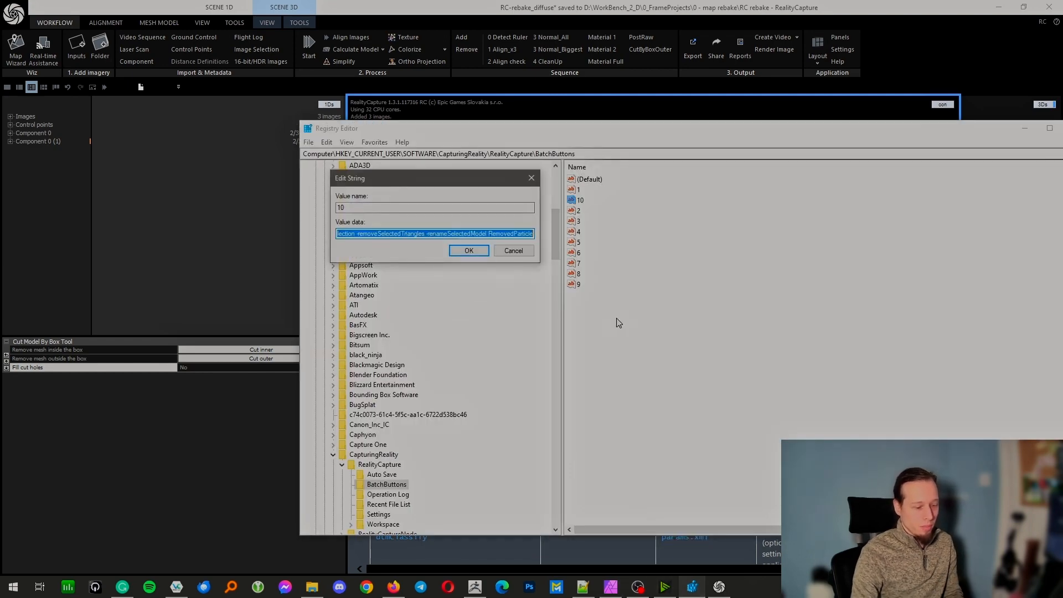
click(579, 590)
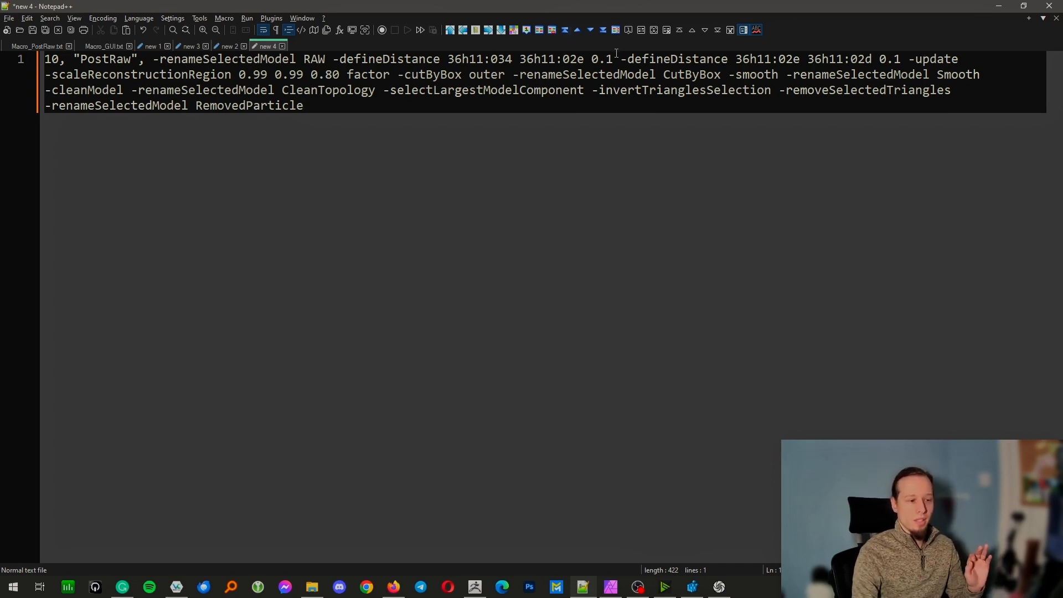
drag(615, 59, 591, 59)
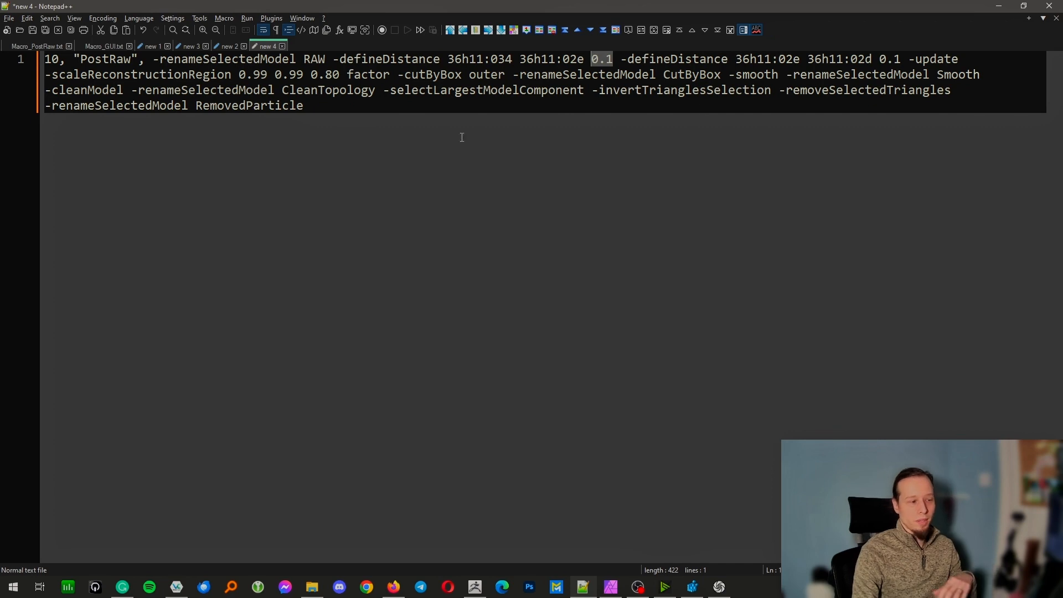
click(175, 77)
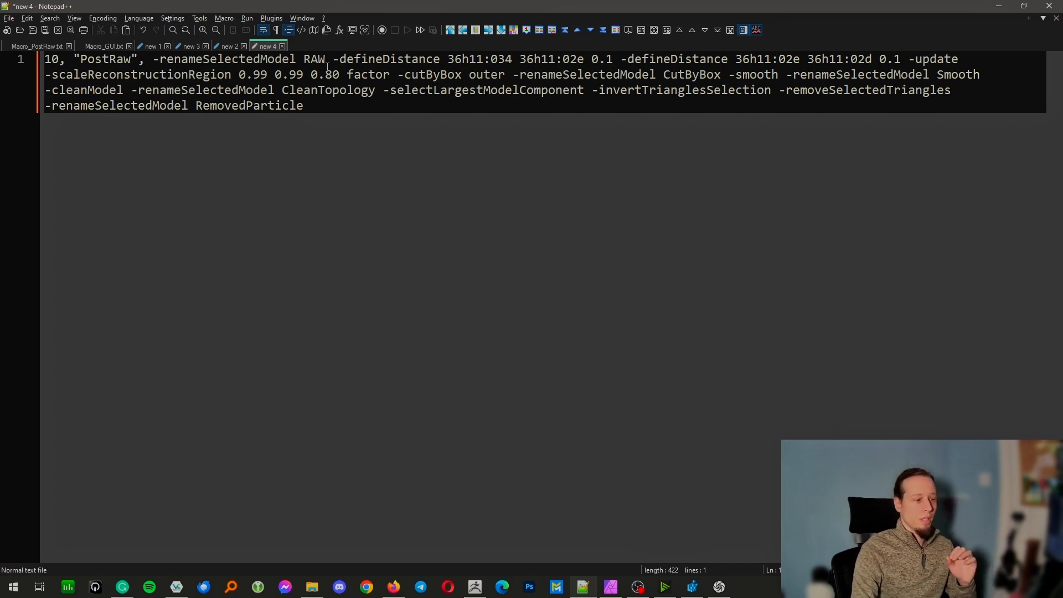
- Set the third scaleReconstructionRegion factor in the PostRaw text to 0.99, highlight the cutByBox command, and minimize Notepad++
drag(325, 74, 339, 75)
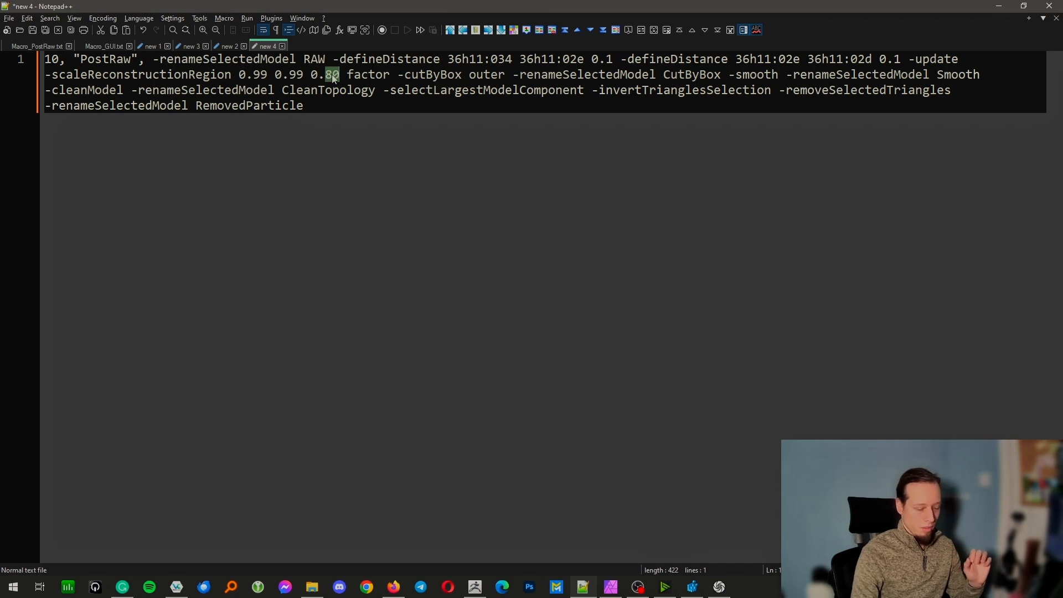
text(99)
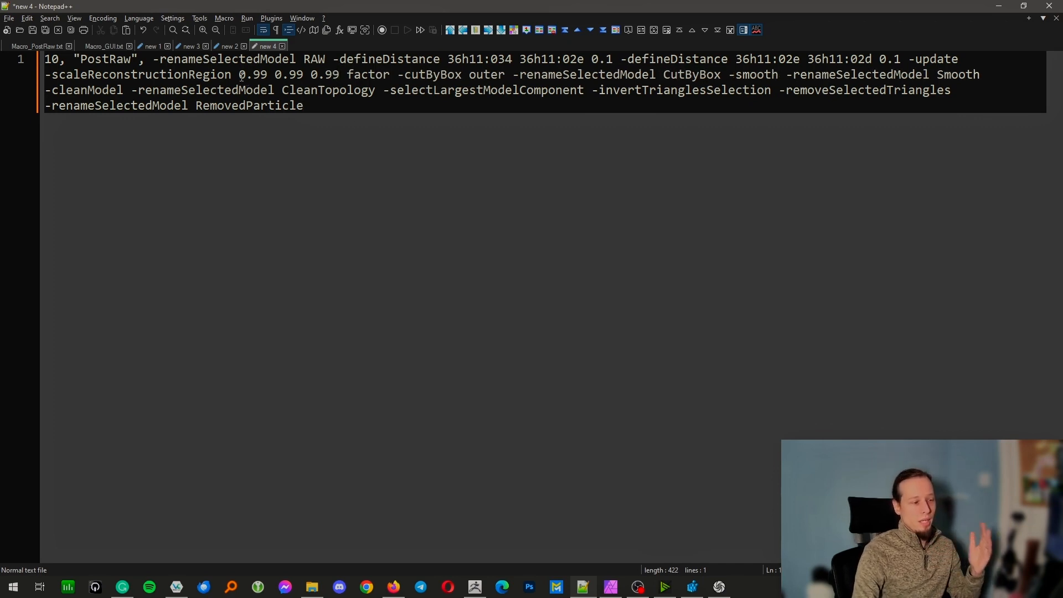
drag(404, 75, 493, 73)
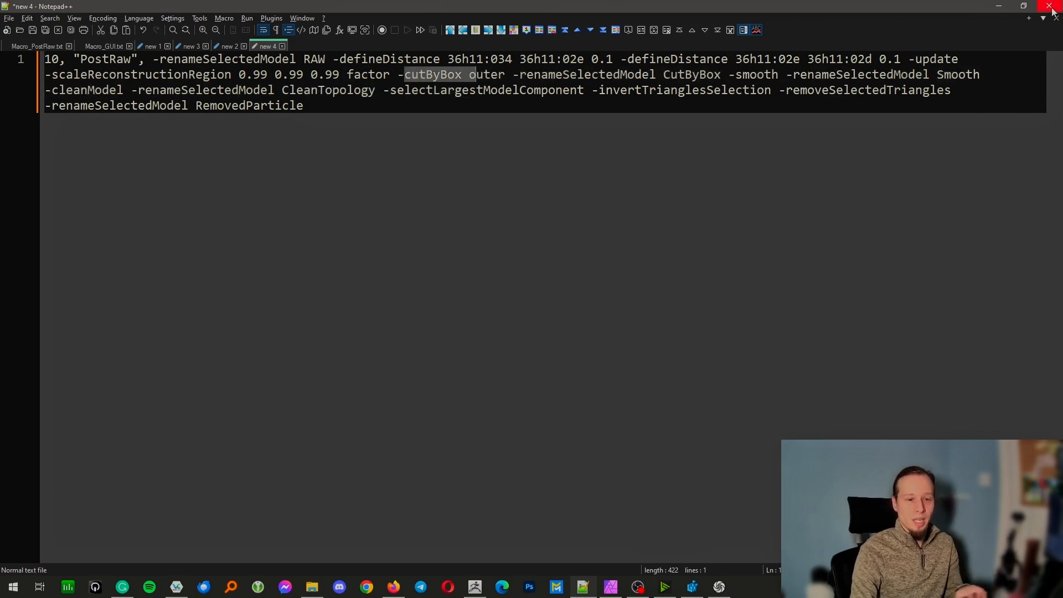
click(1000, 5)
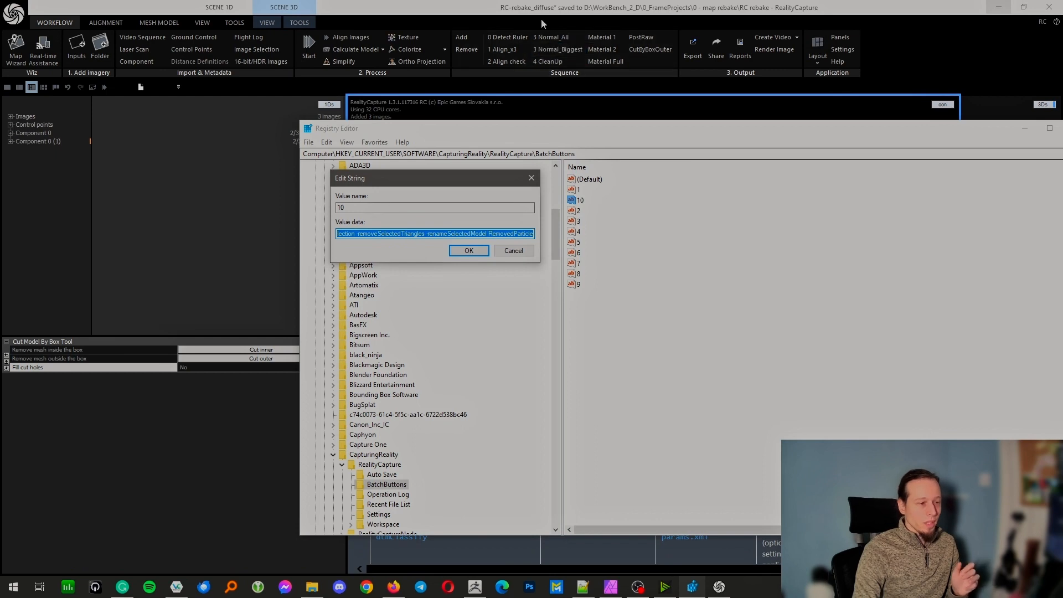
- Switch back to RealityCapture and append "-align -align -align" after "-cutByBox outer" in the console command
click(517, 8)
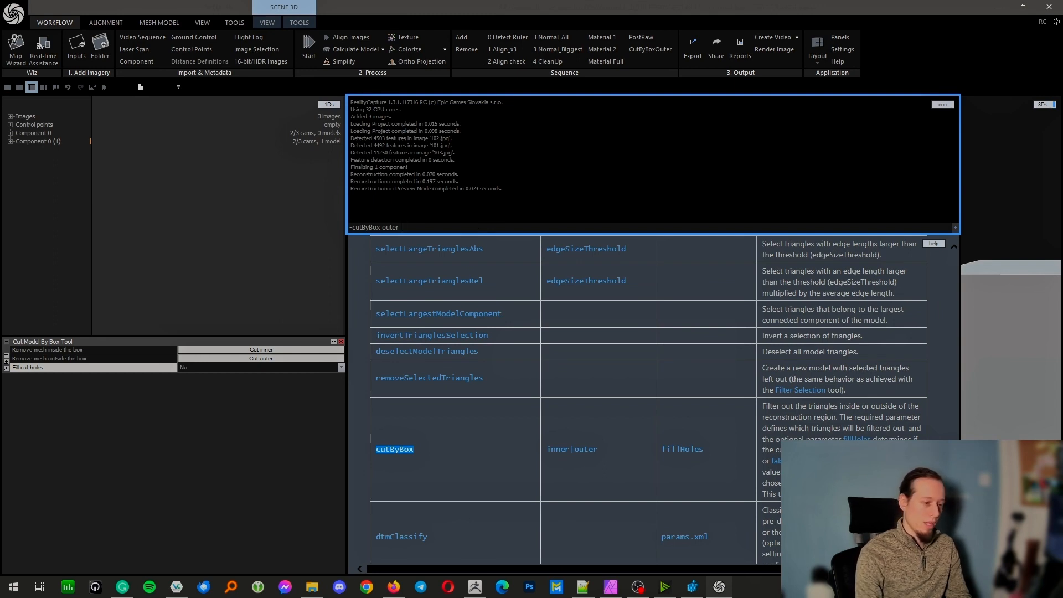
text(-)
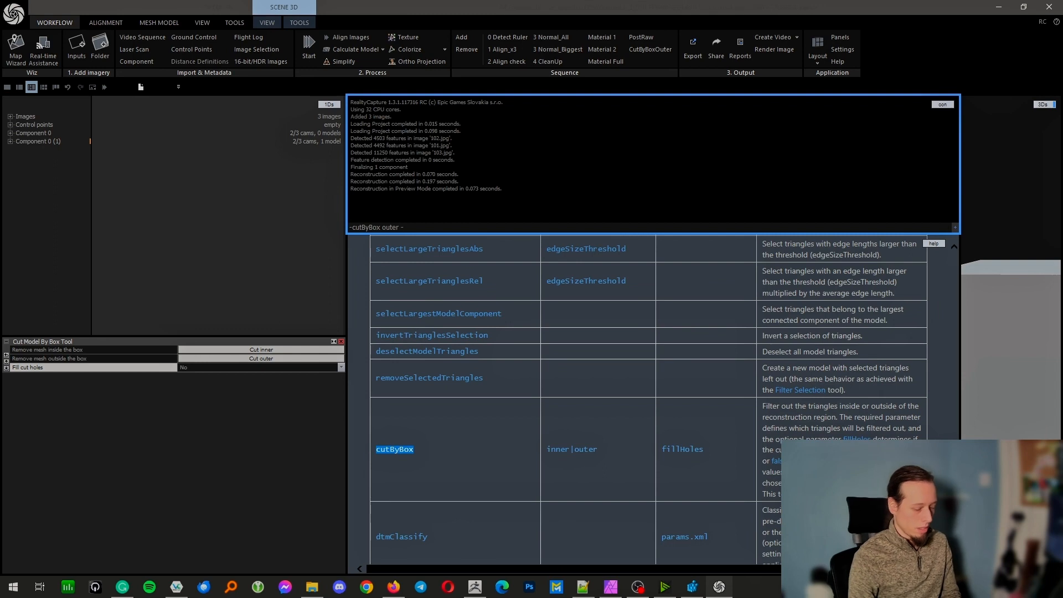
text(aglig)
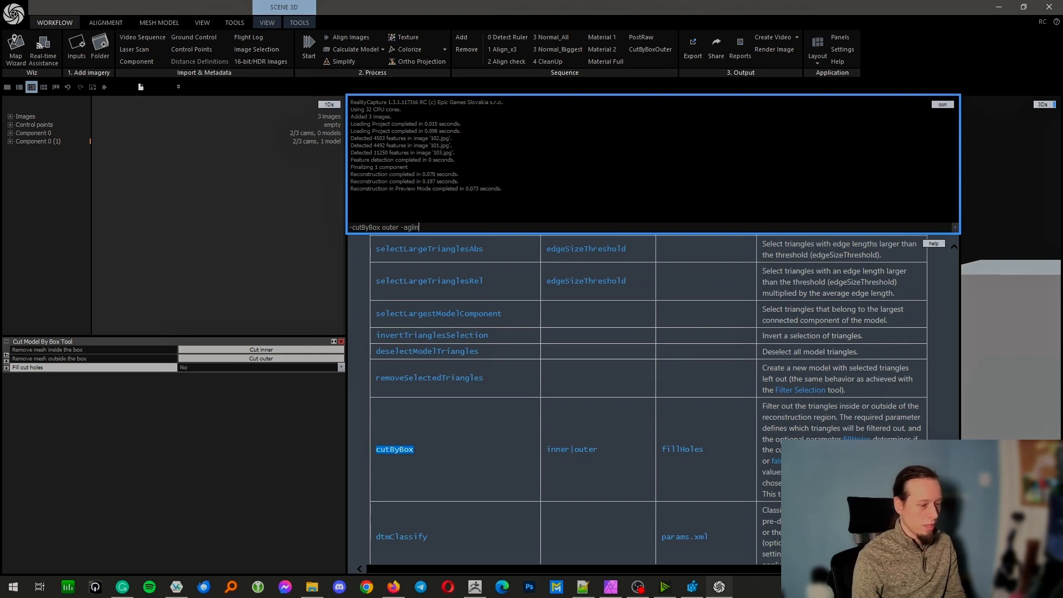
key(BackSpace)
key(BackSpace)
text(lign)
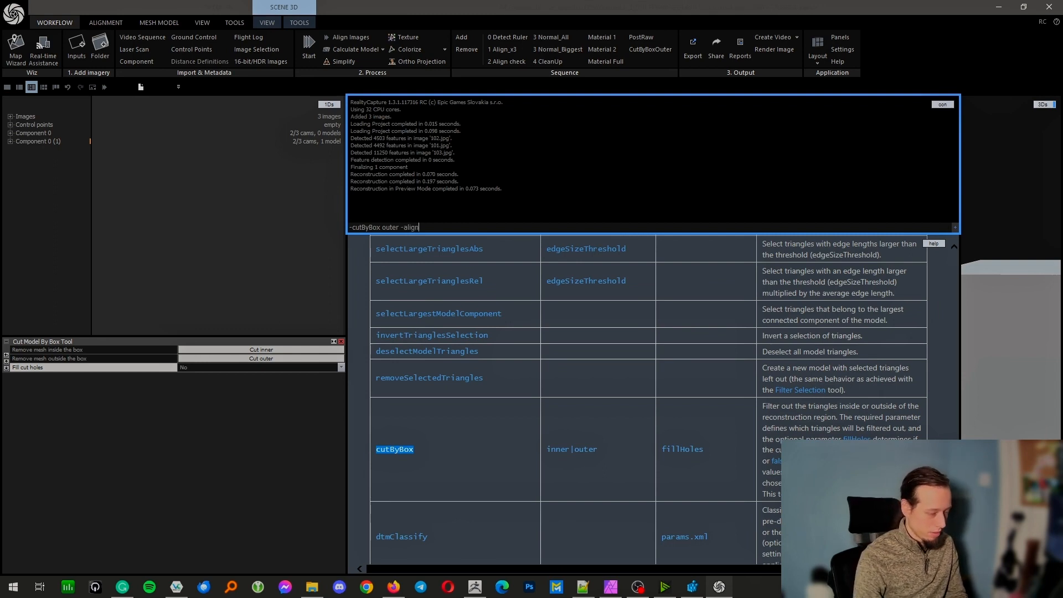
text( -)
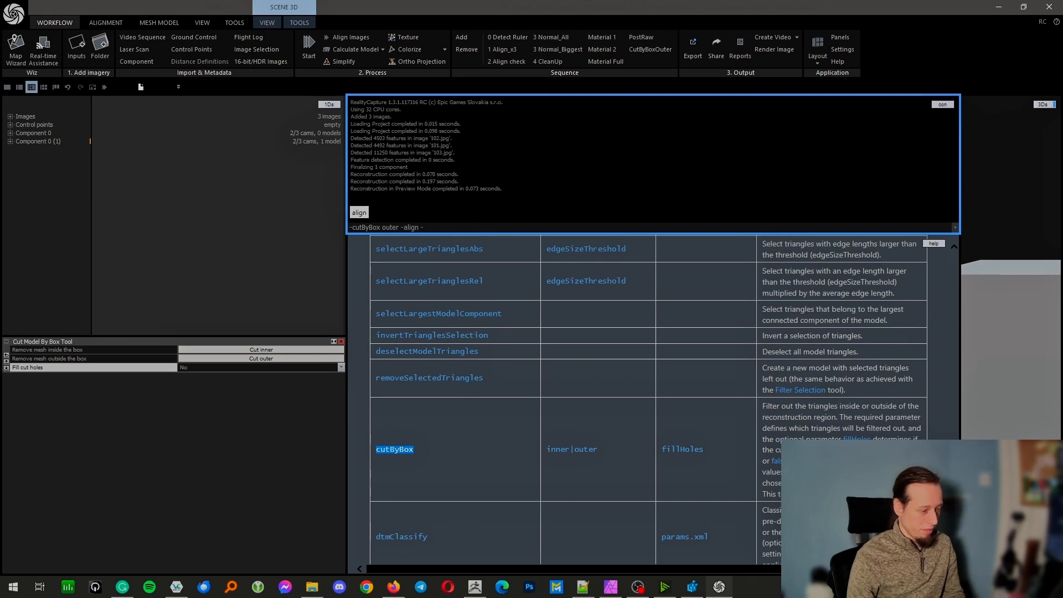
text(align )
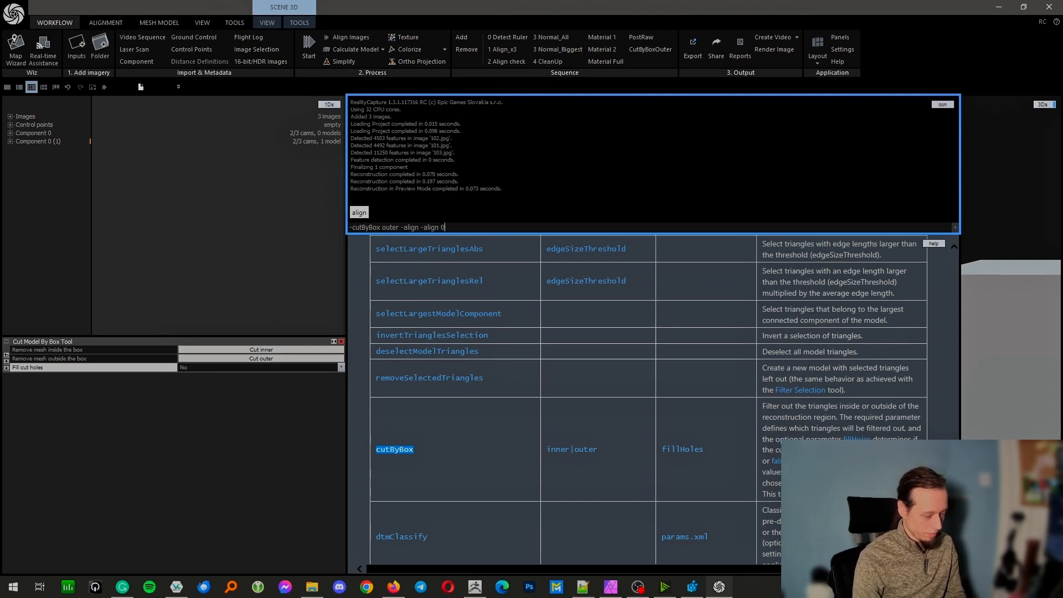
text(-align)
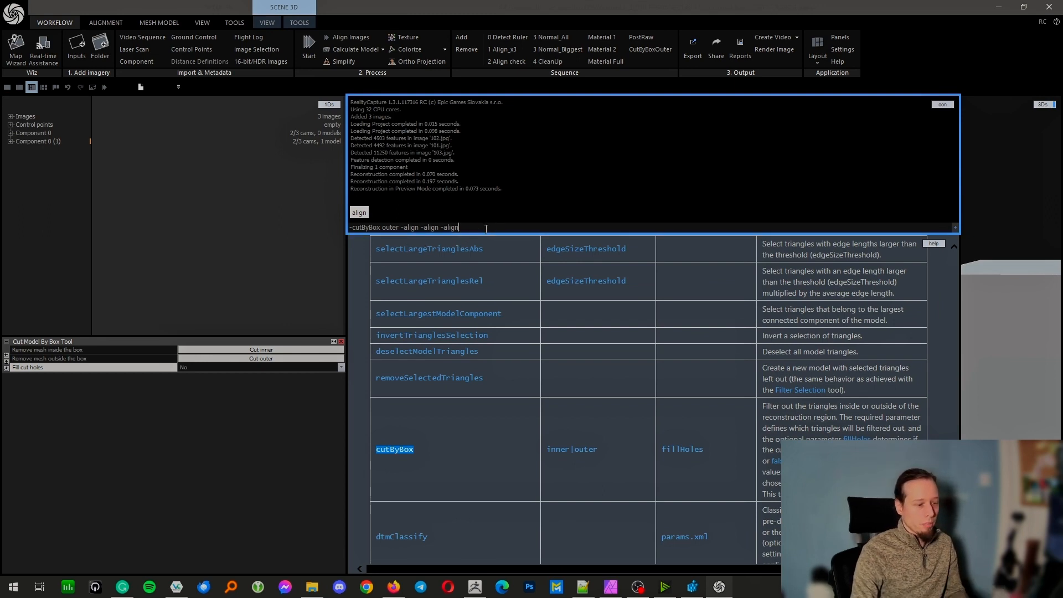
- Move the three -align commands ahead of the cut so the console line reads "-align -align -align -cutByBox outer"
drag(453, 228, 399, 228)
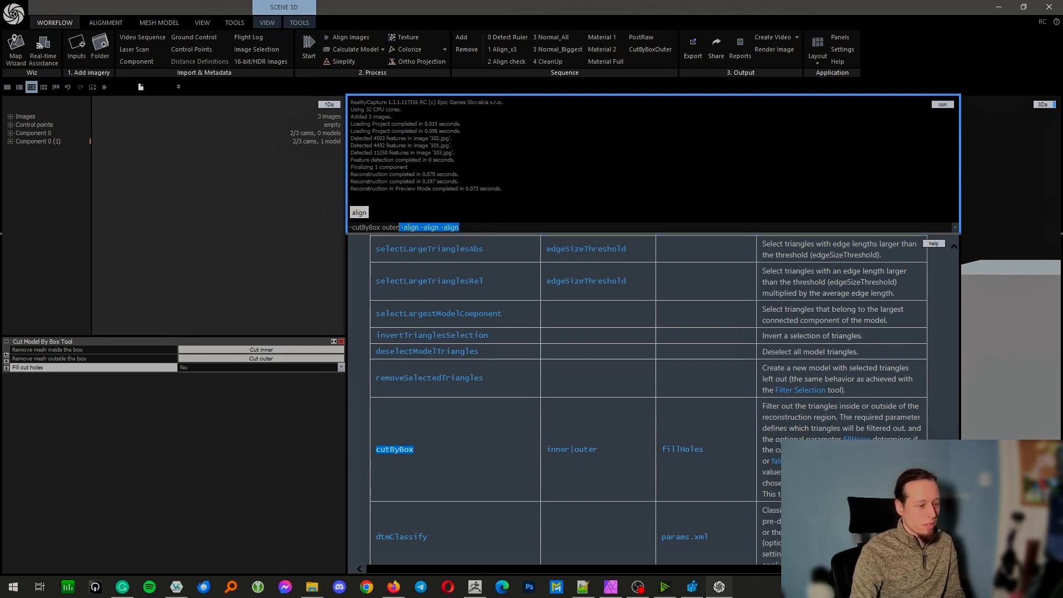
click(402, 227)
drag(402, 228, 458, 227)
key(BackSpace)
click(354, 228)
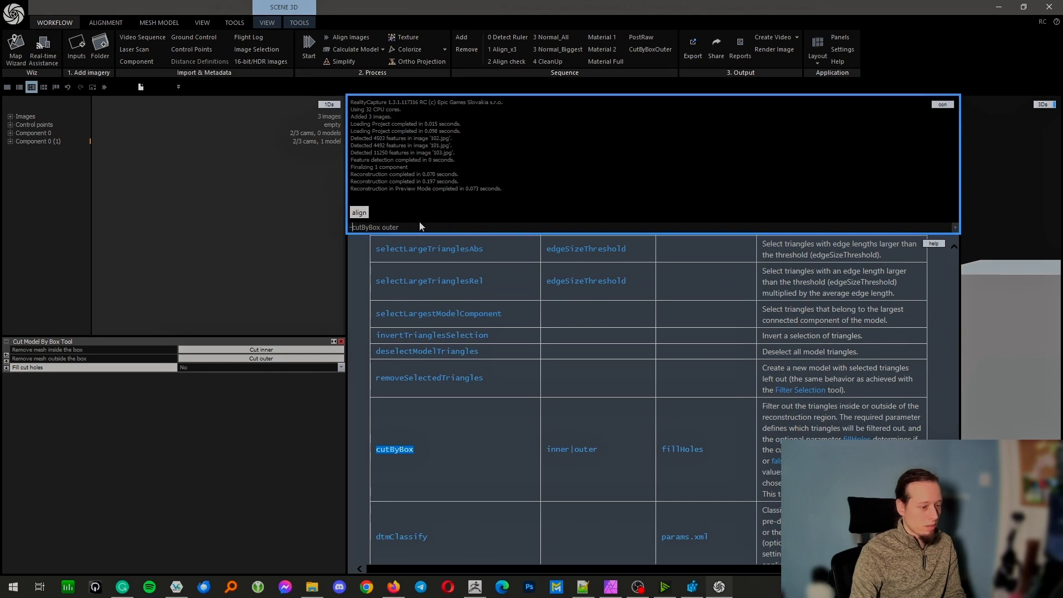
text(-align -align -align)
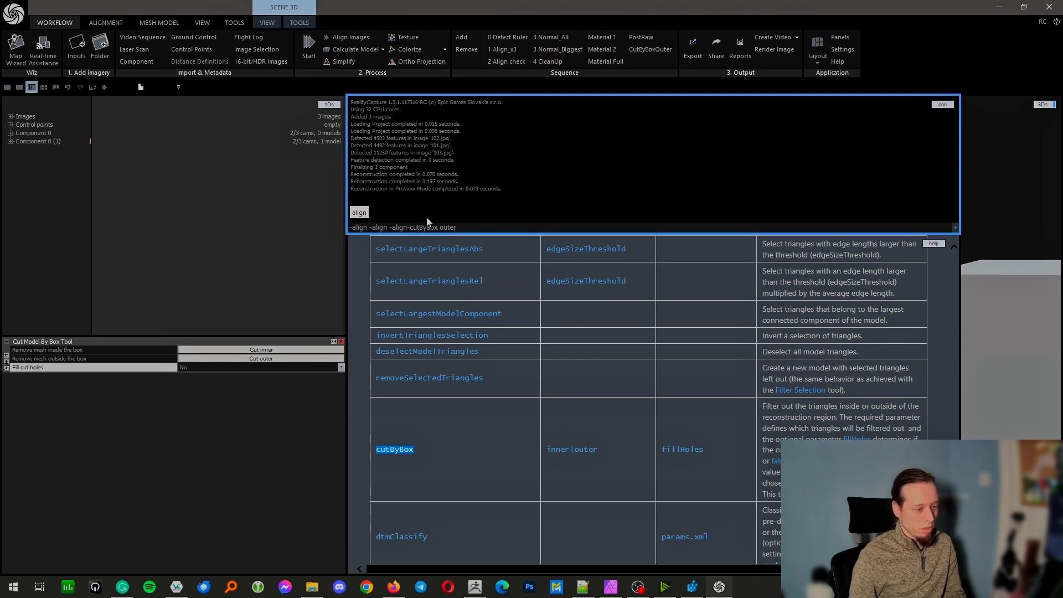
click(518, 227)
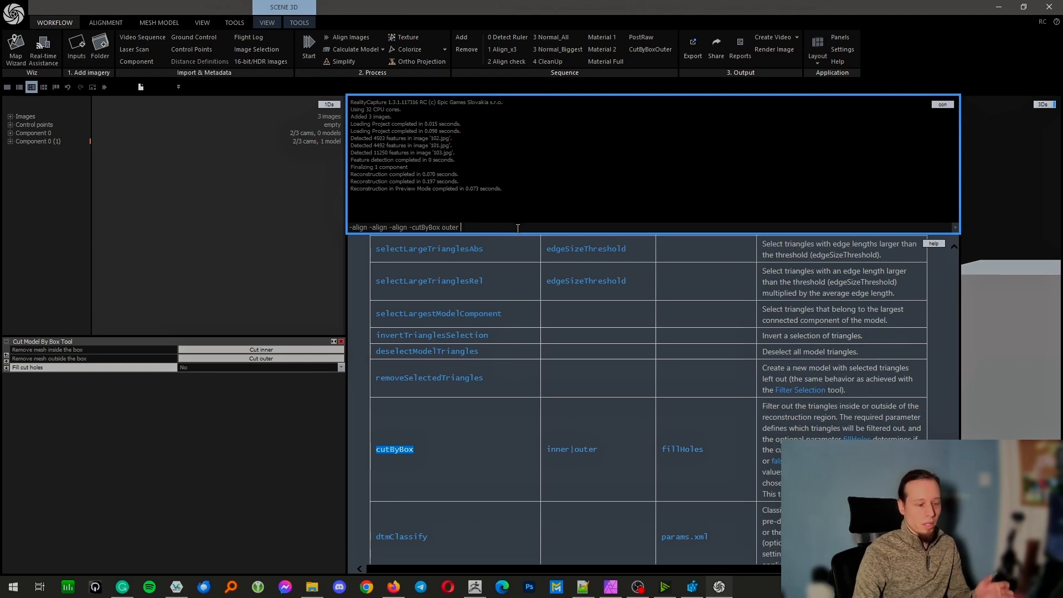
- Find the importModel command in the help's command list and append "-importModel" to the end of the console line
scroll(544, 412, down, 6)
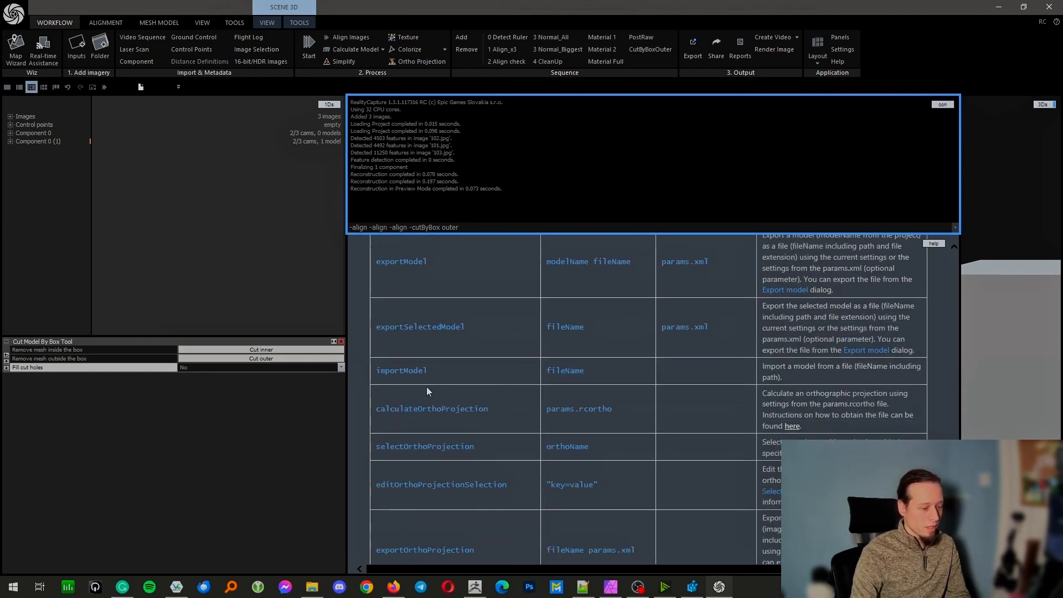
drag(428, 377, 367, 370)
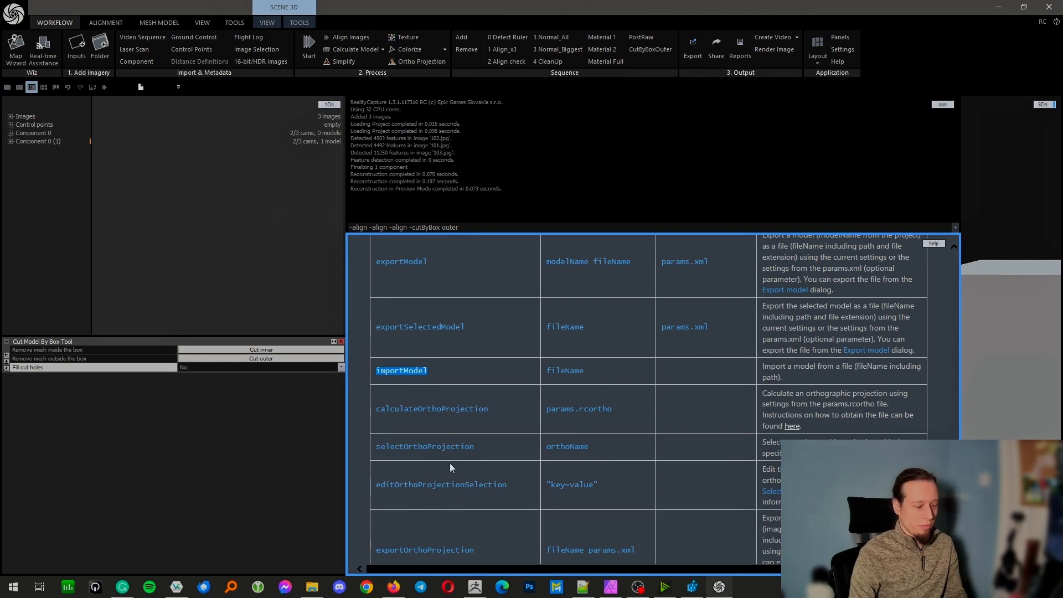
click(502, 228)
text(-)
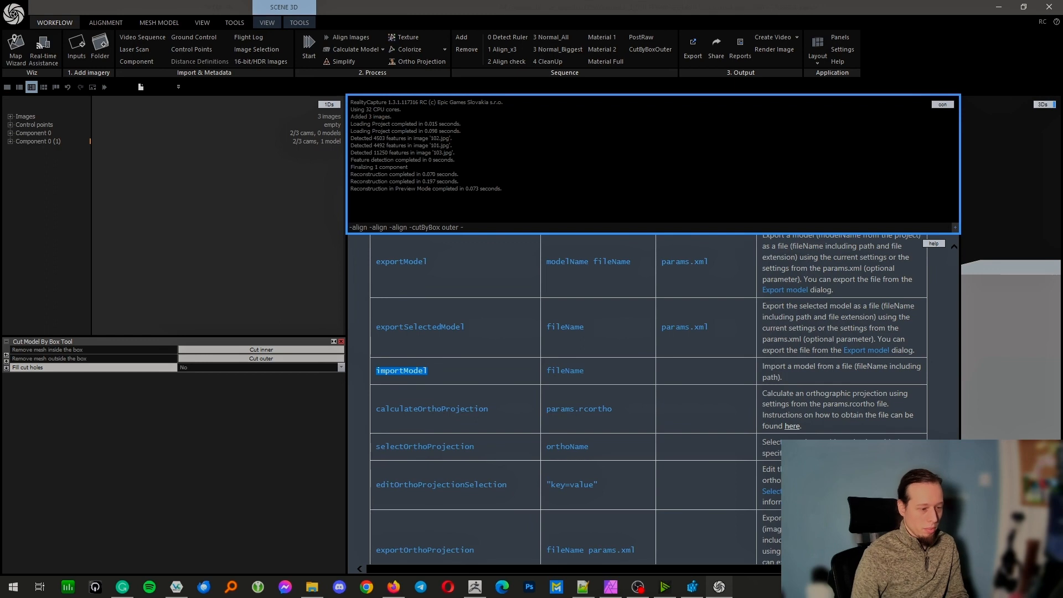
text(importModel)
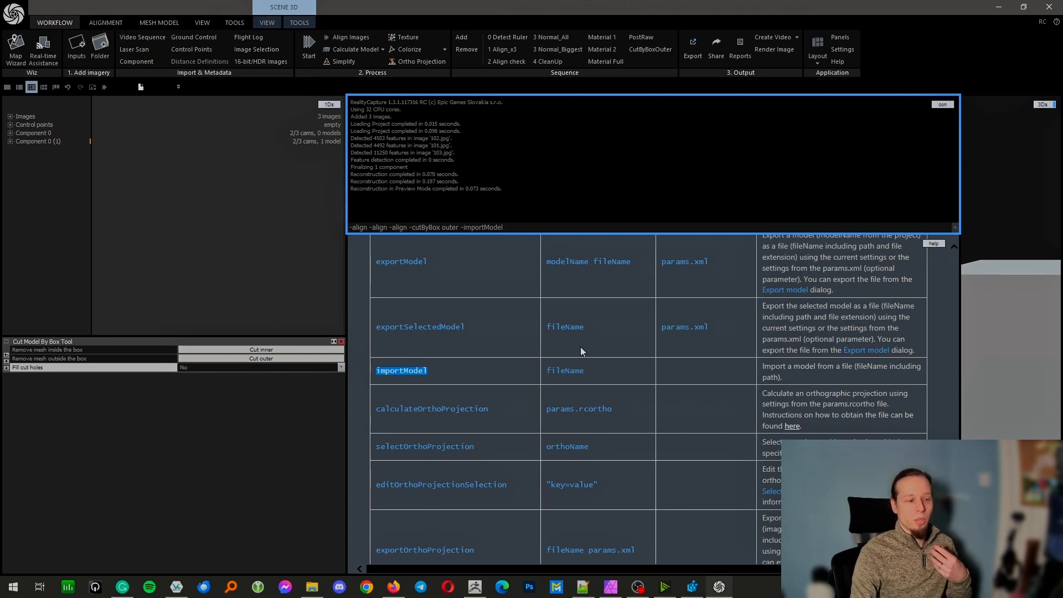
scroll(696, 327, up, 3)
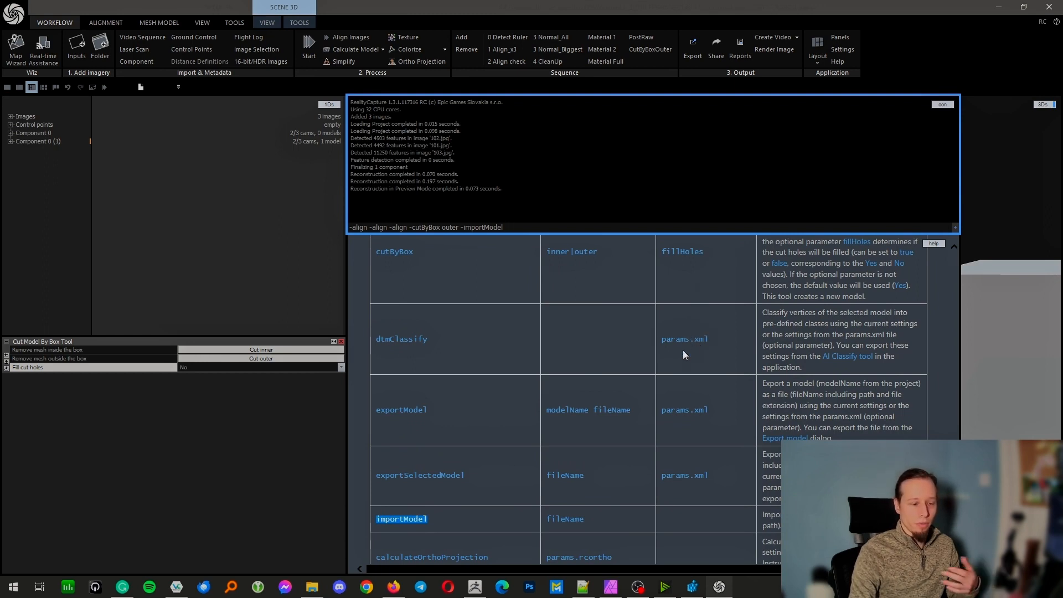
scroll(683, 354, up, 3)
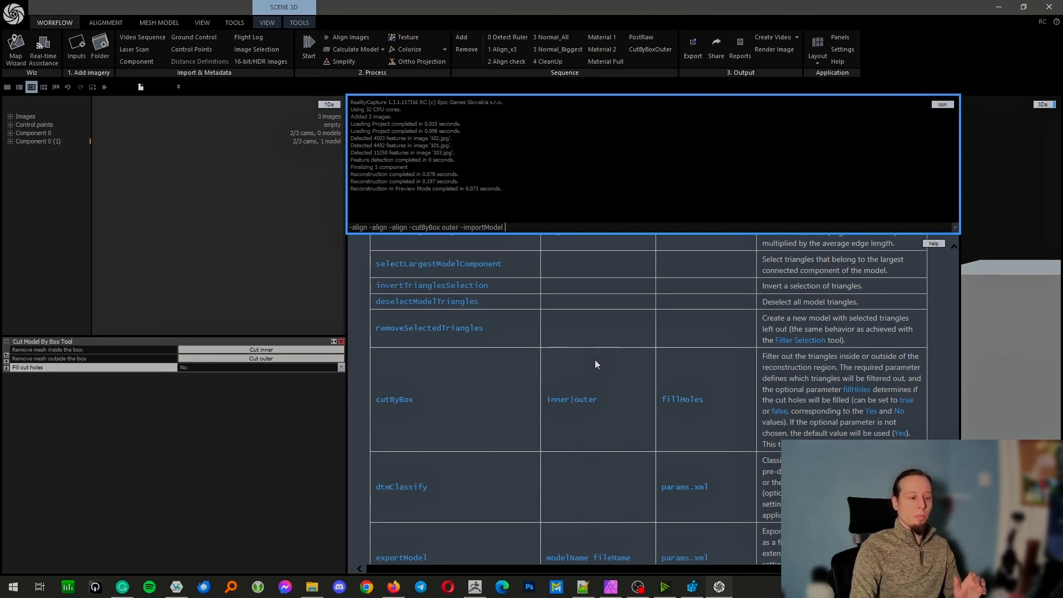
- Replace the console line with the made-up command "-IloveRealityCapture" and try to run it
drag(506, 228, 353, 227)
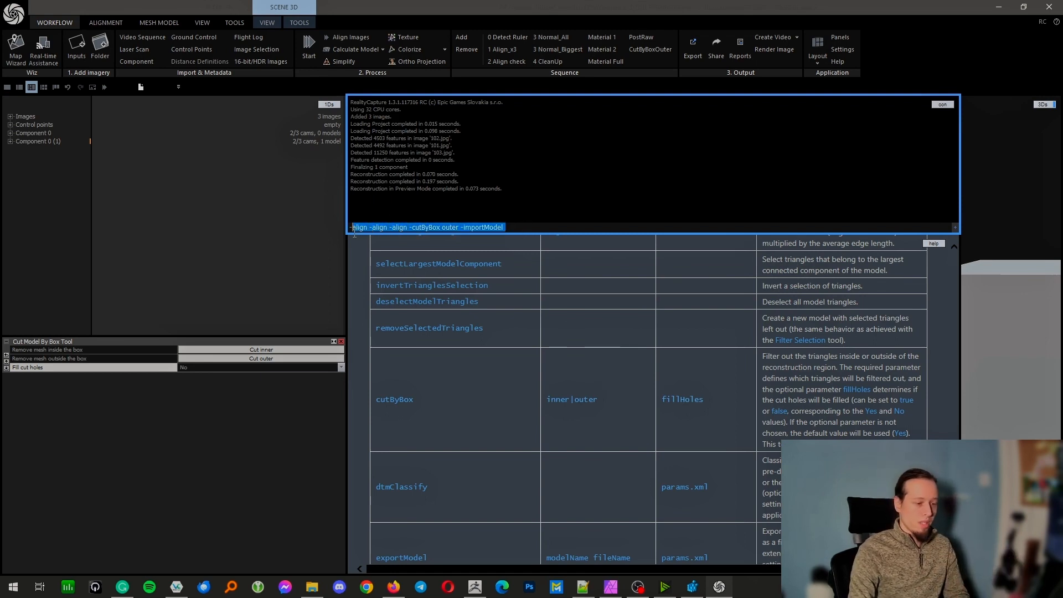
text(IloveRe)
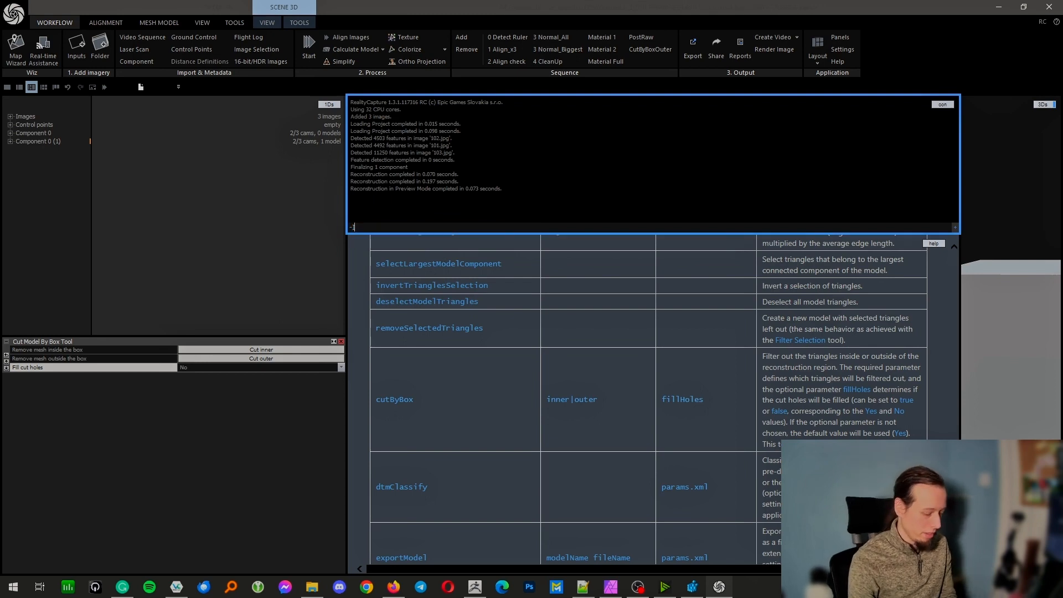
text(alityCapt)
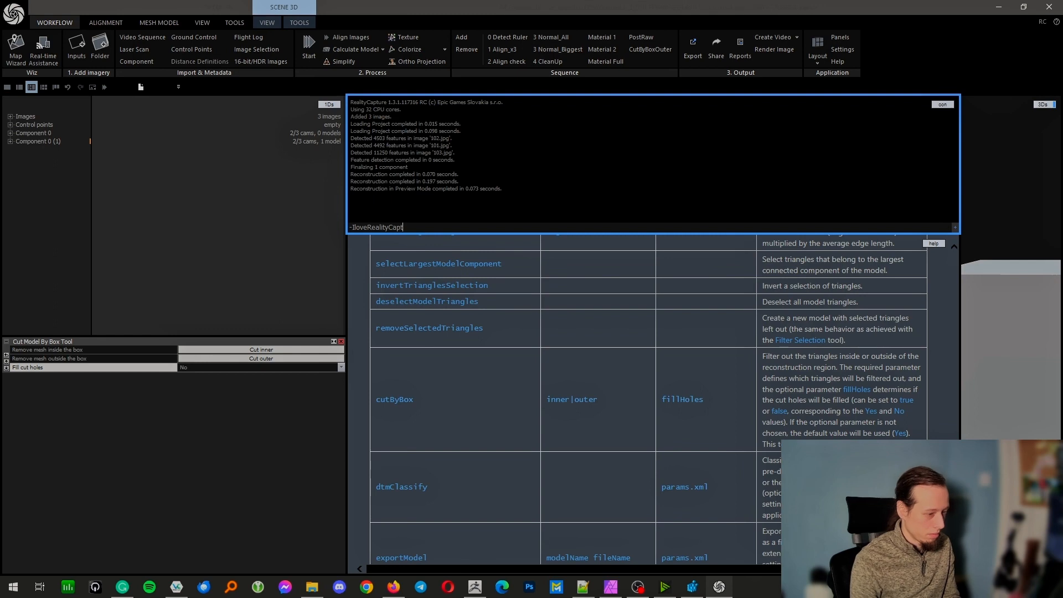
text(ure)
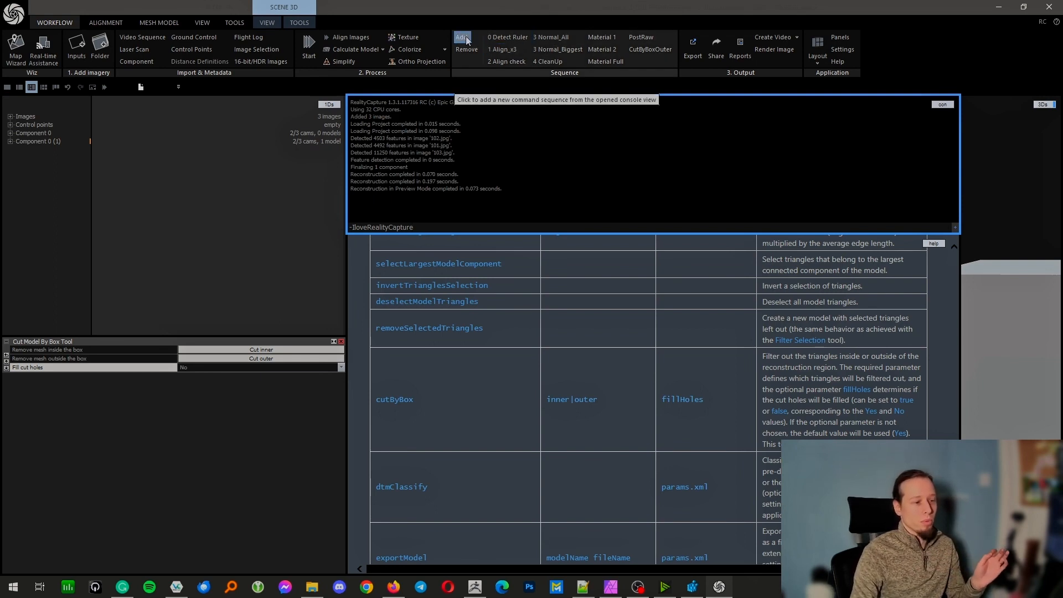
key(Return)
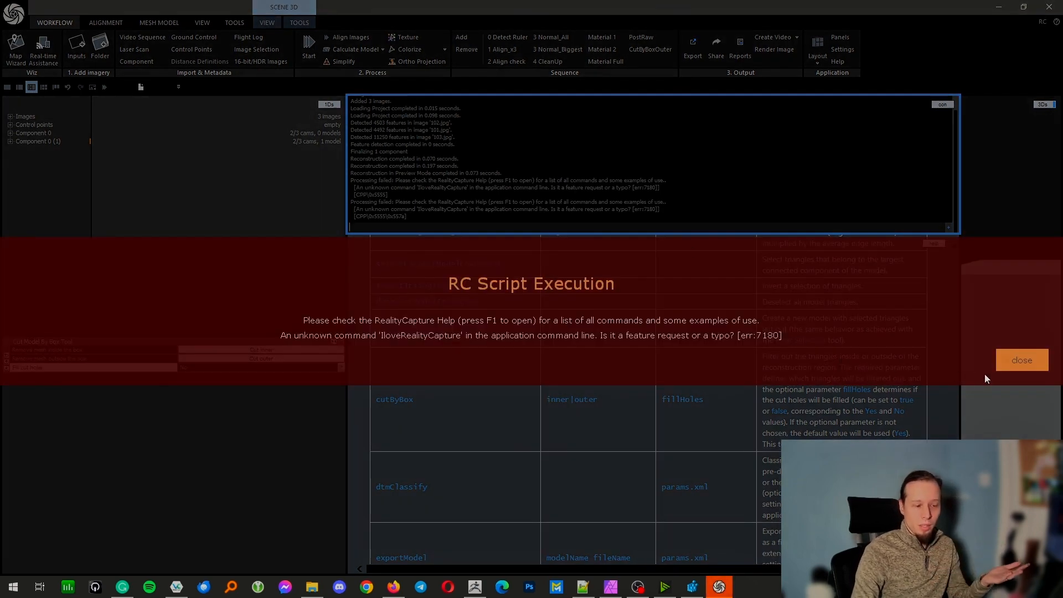
click(1010, 358)
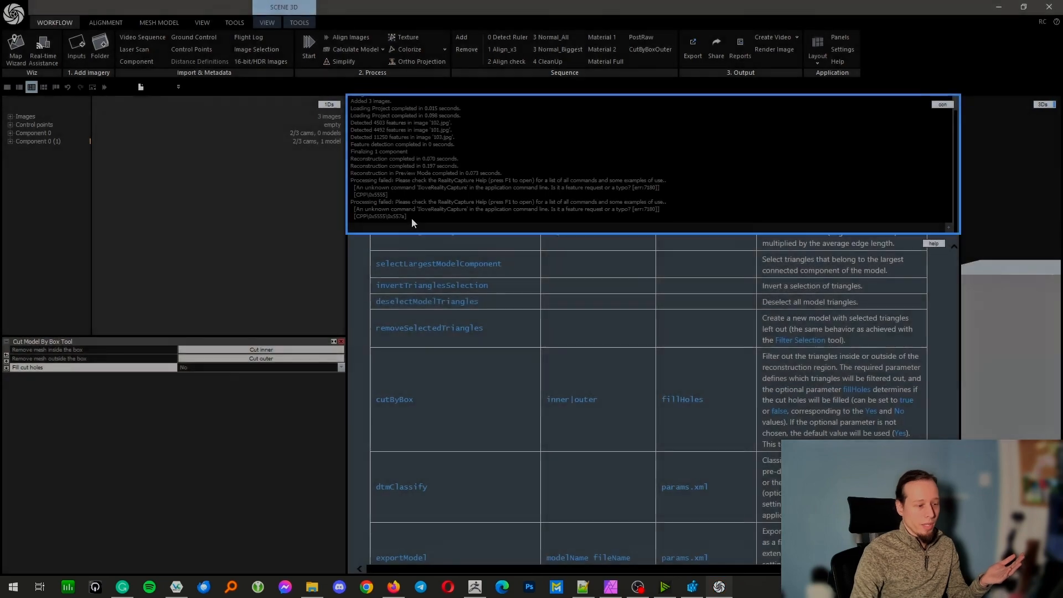
- Recall "-IloveRealityCapture" in the console, save it as a sequence button named Cmd, and try running that button
click(411, 219)
key(Up)
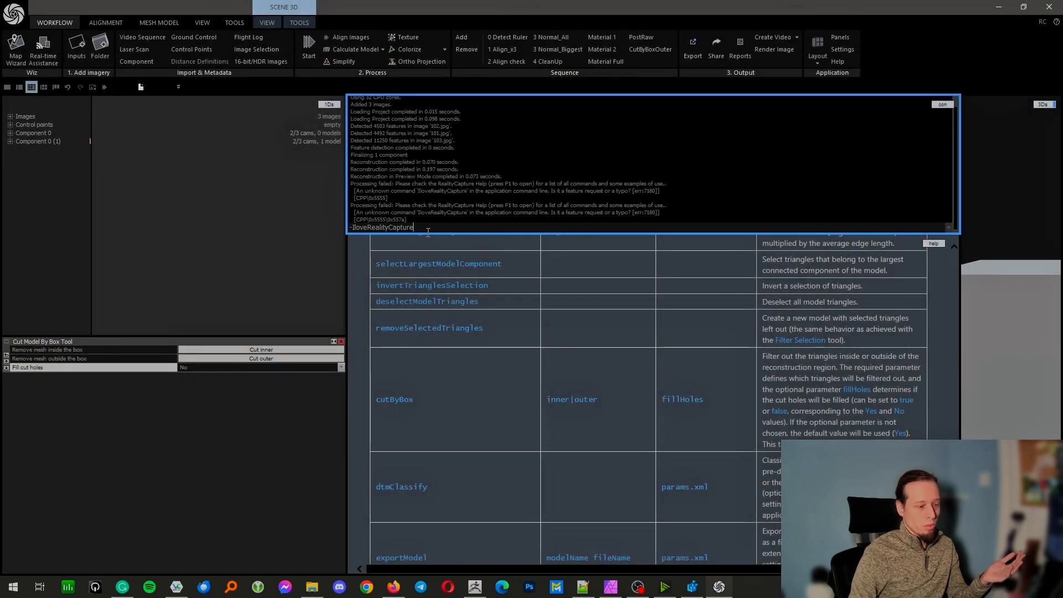
click(461, 37)
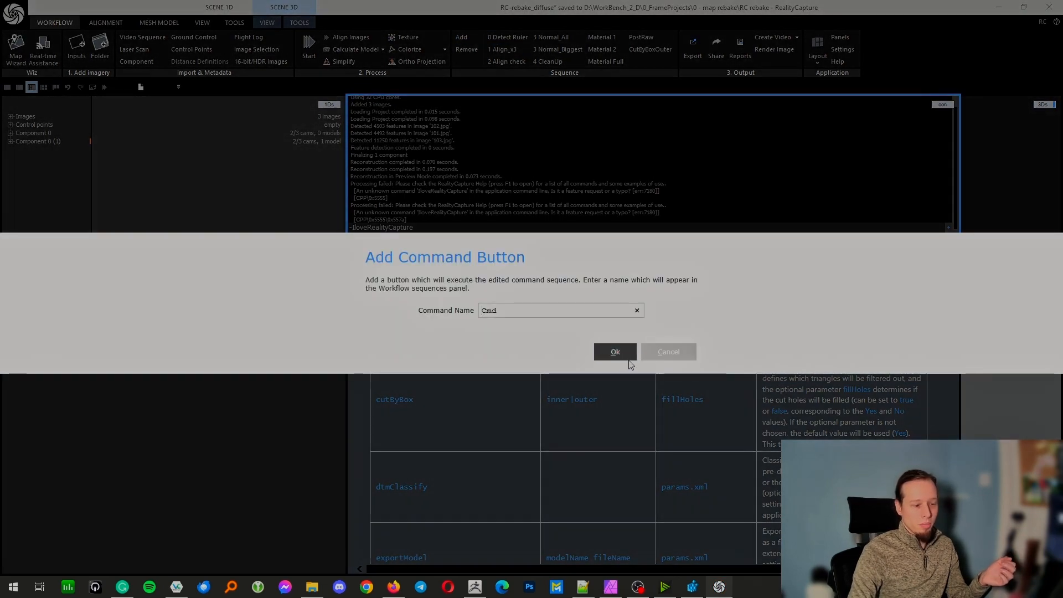
click(615, 352)
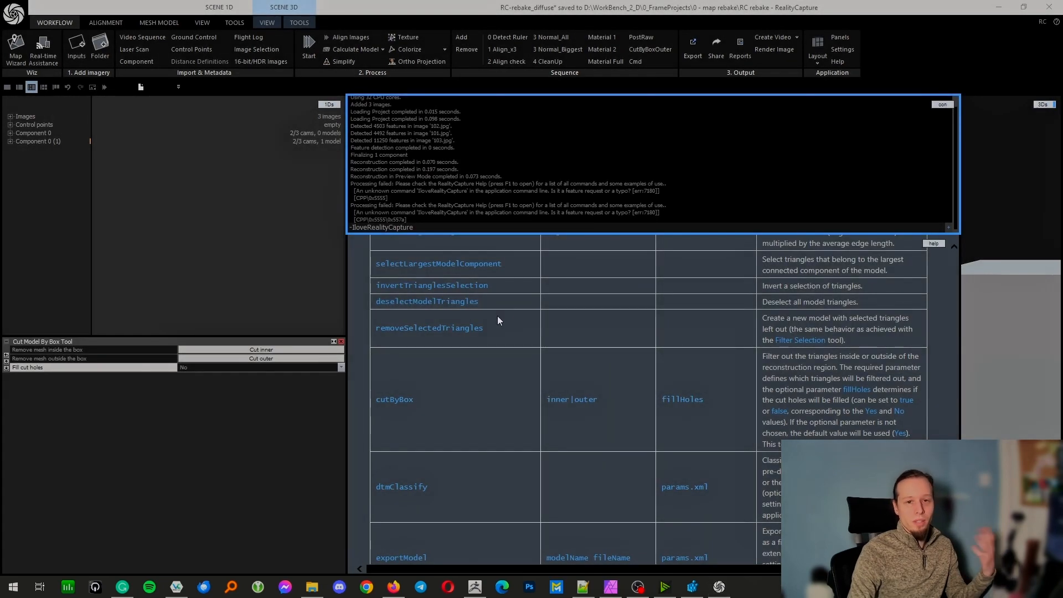
click(642, 59)
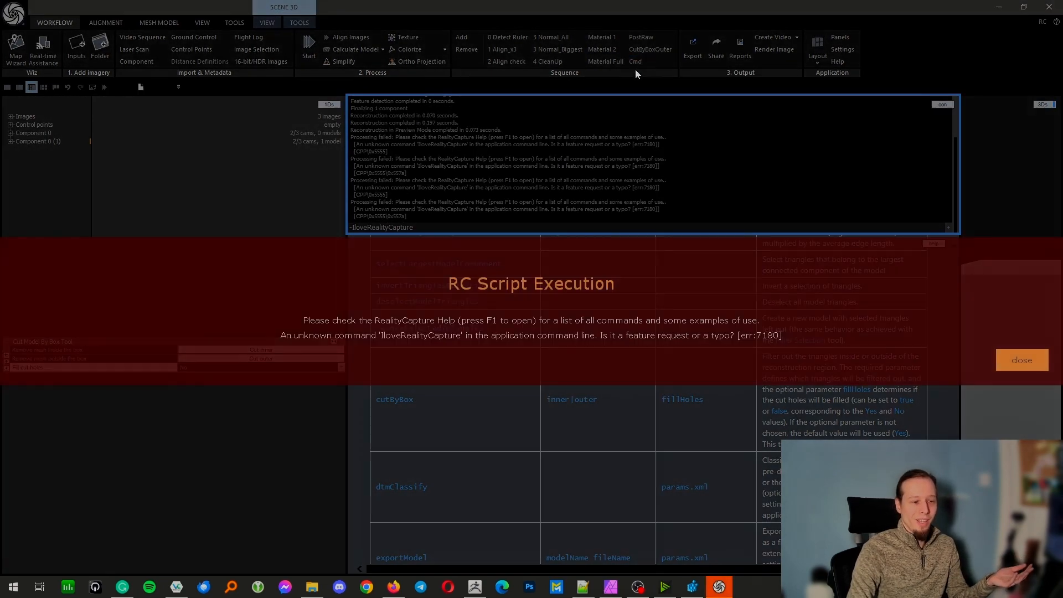
click(1004, 359)
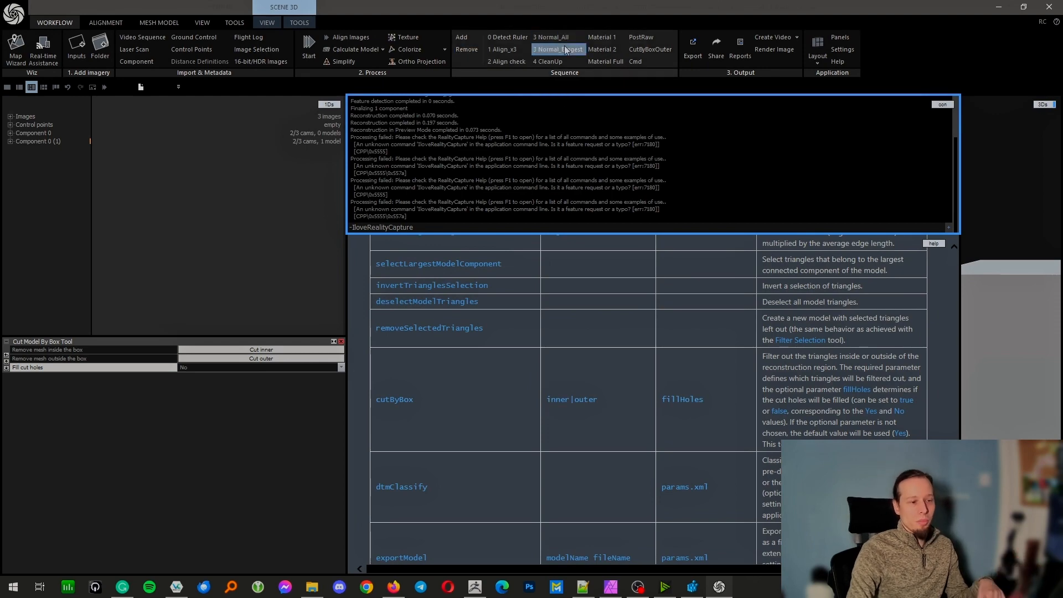
- Switch to Notepad++ and clear the text selection on the PostRaw sequence's cutByBox command
click(582, 587)
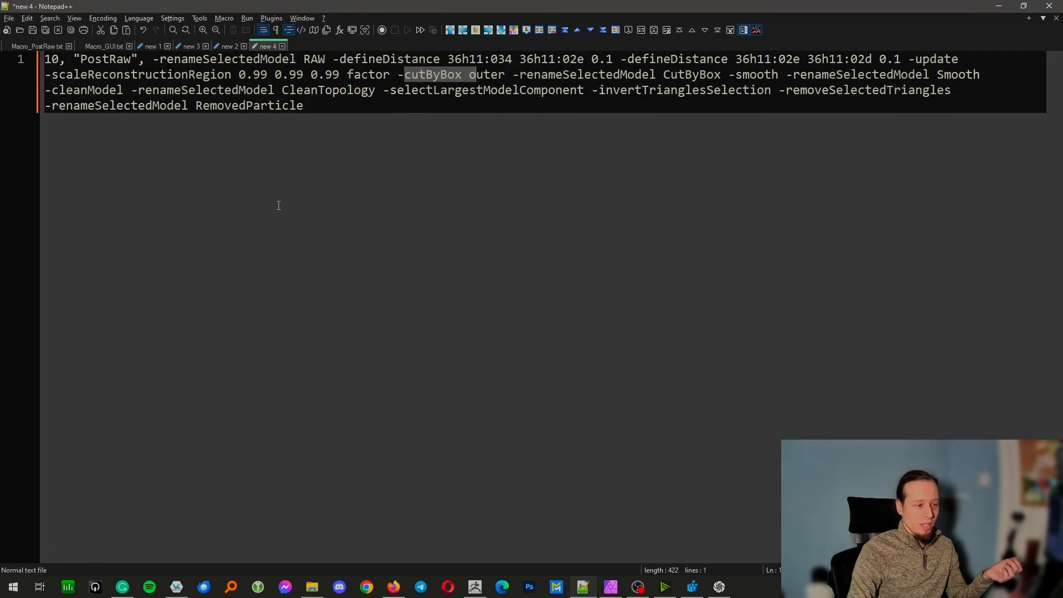
click(444, 79)
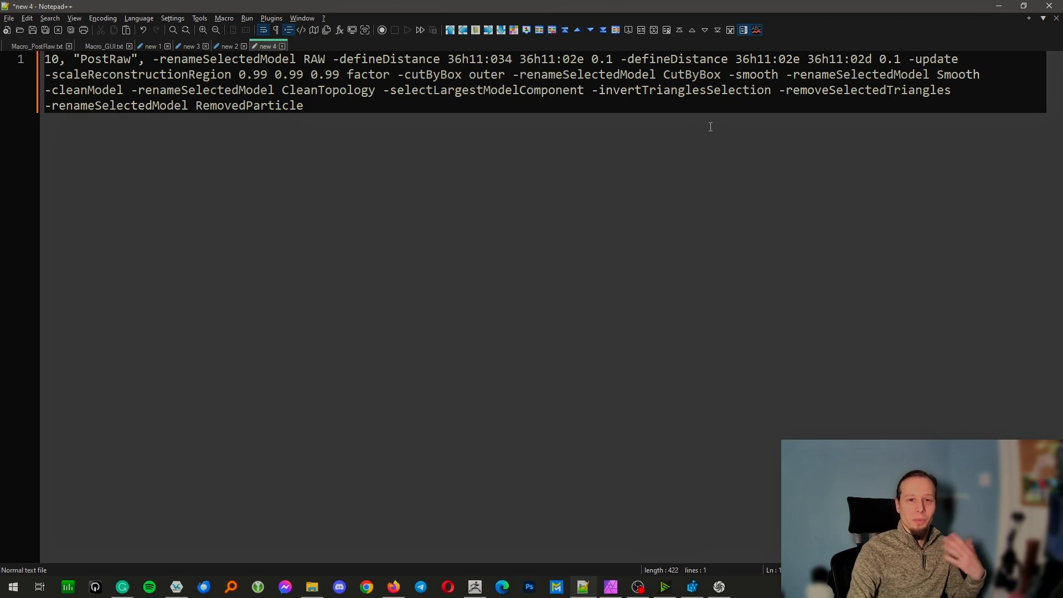